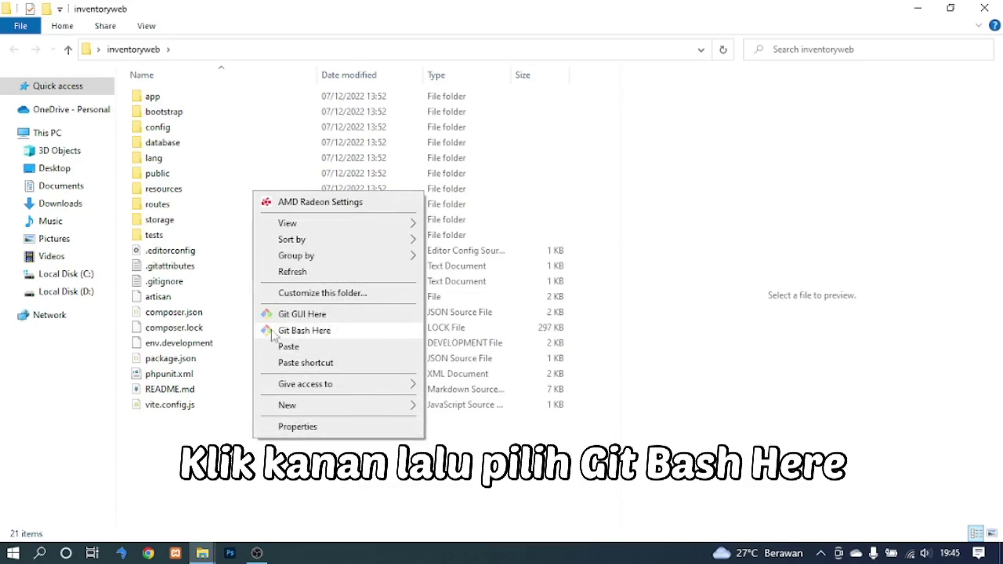
# Open Git Bash in the inventoryweb folder and run 'code .' to open the project in VS Code.
pyautogui.click(296, 330)
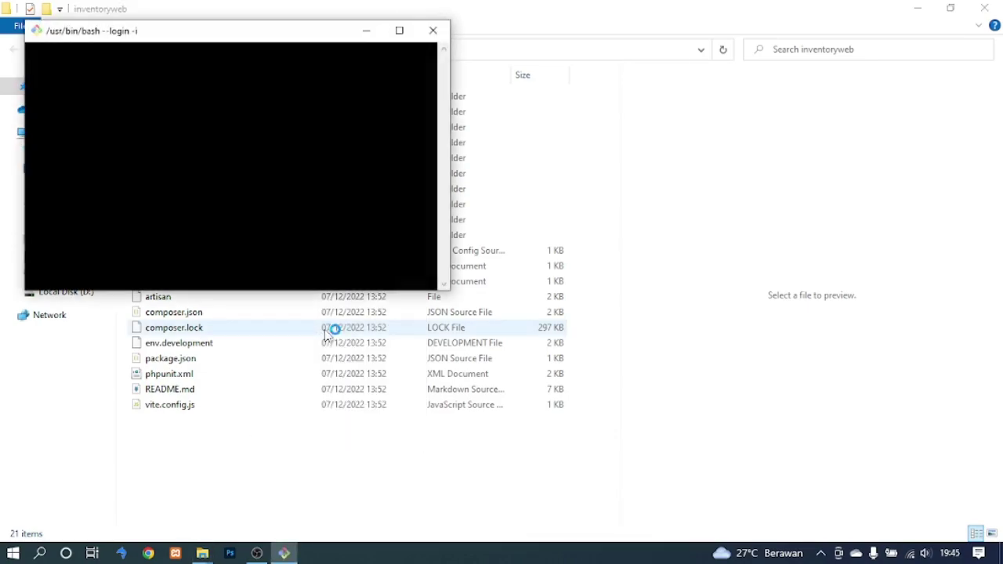
pyautogui.moveTo(235, 35); pyautogui.dragTo(541, 100)
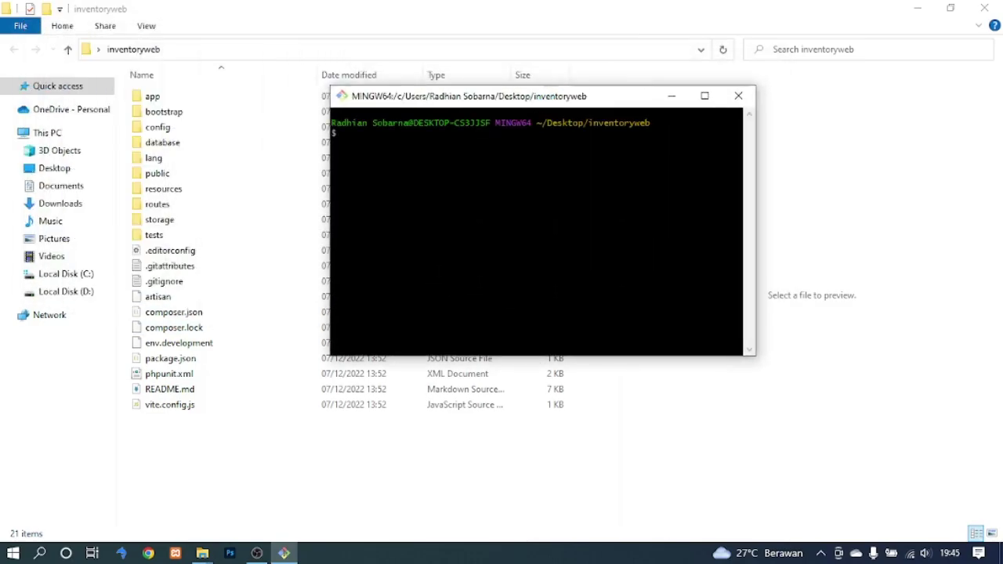
pyautogui.write('code .')
pyautogui.press('Return')
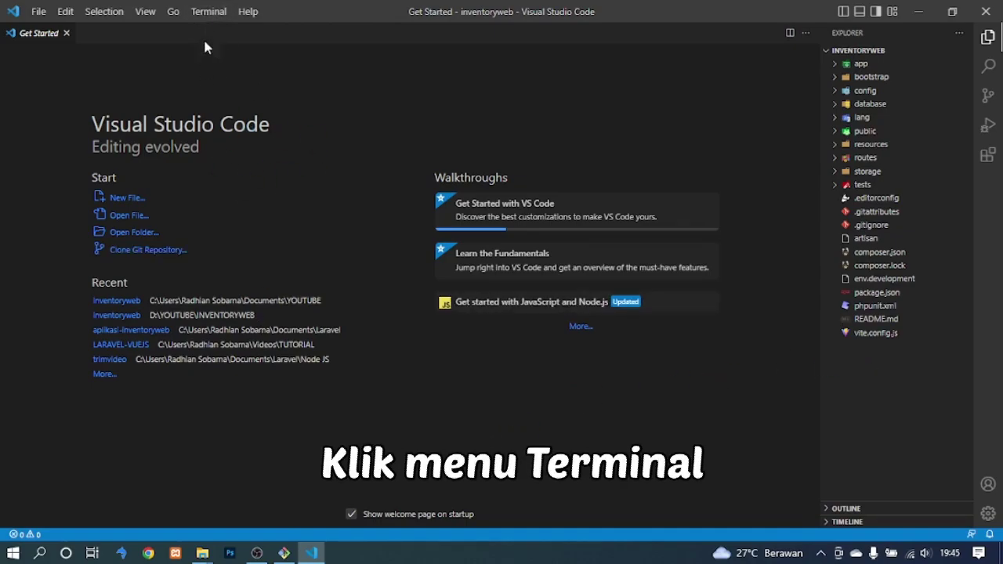
# Create a new Git Bash integrated terminal in inventoryweb and kill the PowerShell terminal.
pyautogui.click(208, 14)
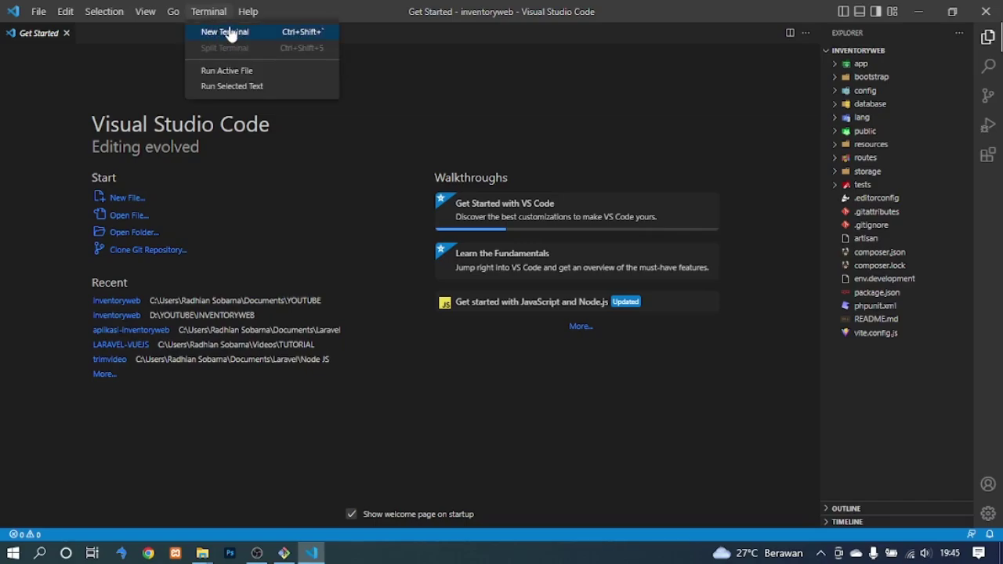
pyautogui.click(230, 33)
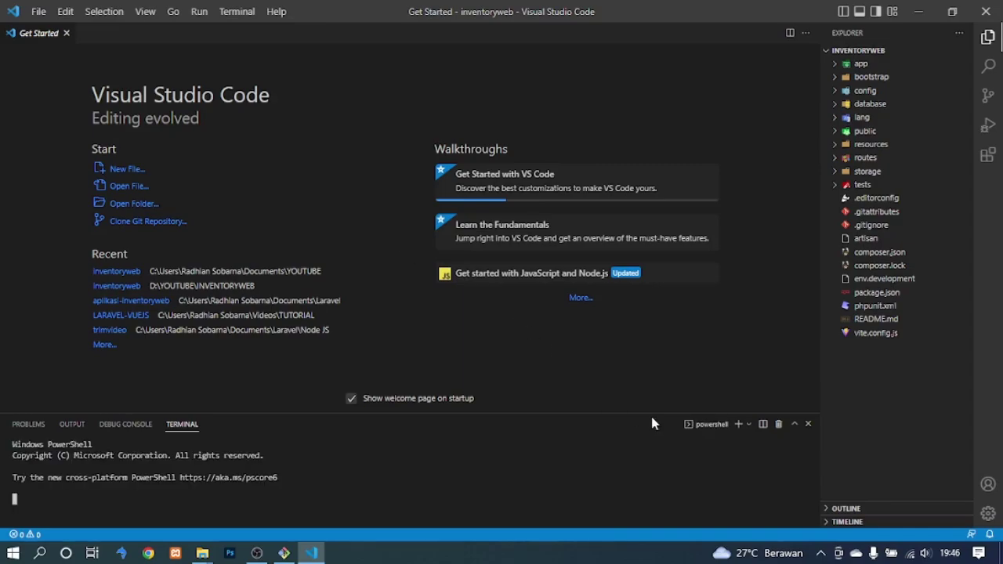
pyautogui.click(749, 424)
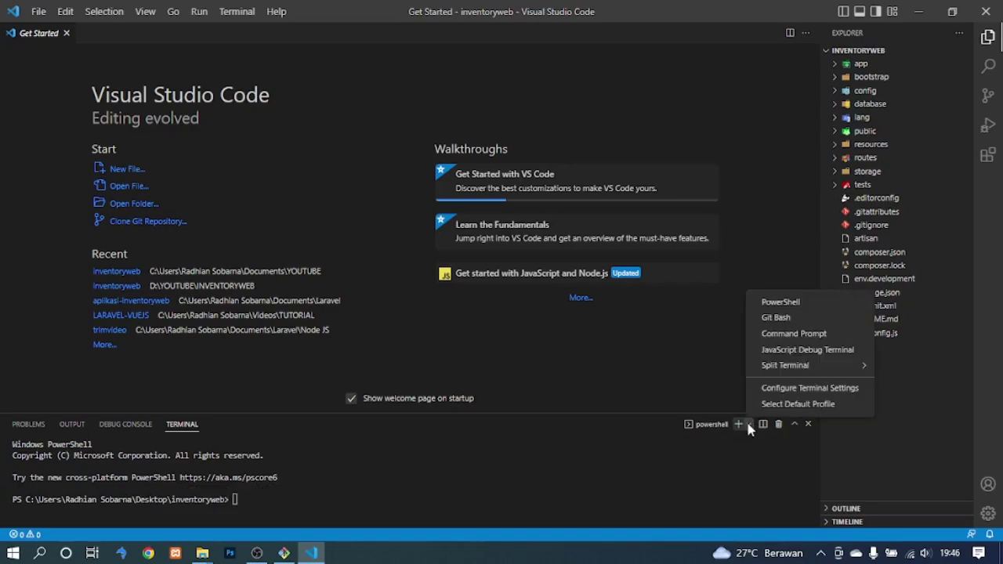
pyautogui.click(780, 318)
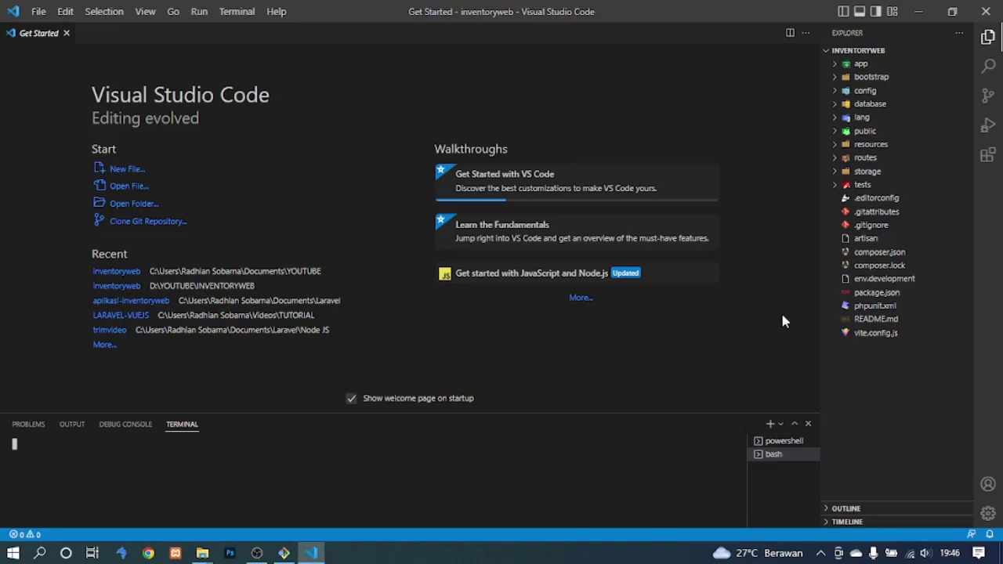
pyautogui.moveTo(809, 449)
pyautogui.click(808, 443)
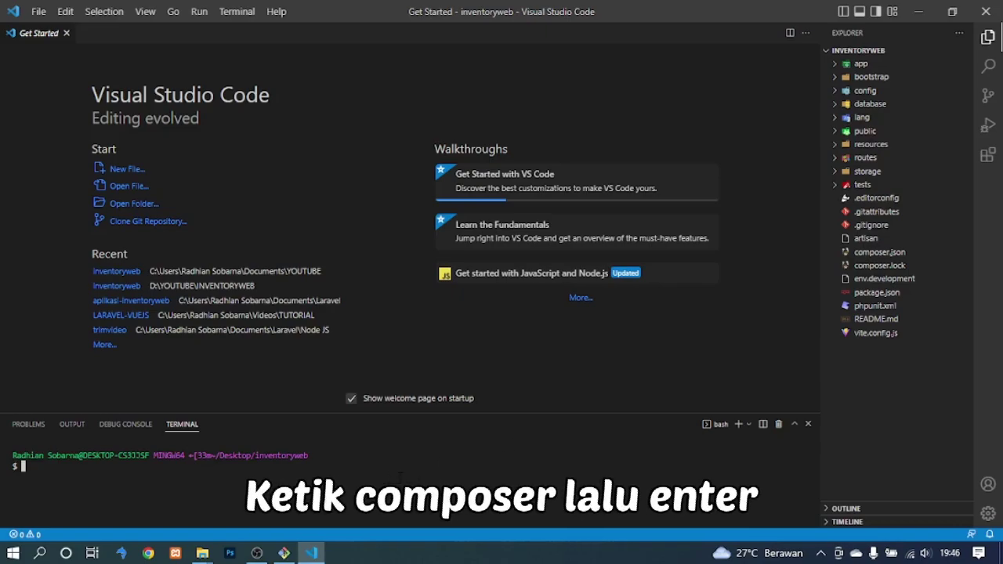
# Run 'composer' to verify it is installed, then 'composer install' to fetch the dependencies.
pyautogui.write('comp')
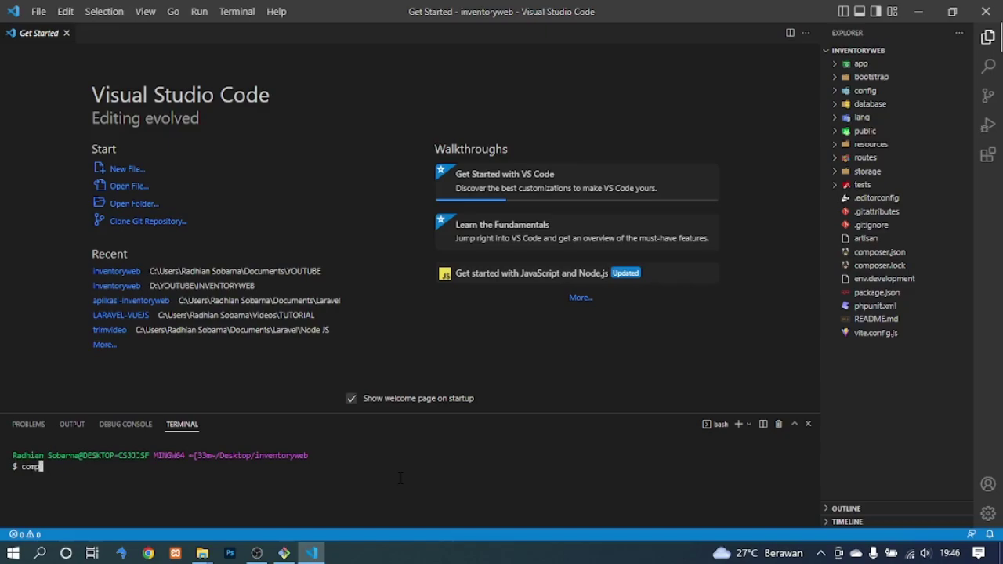
pyautogui.write('oser')
pyautogui.press('Return')
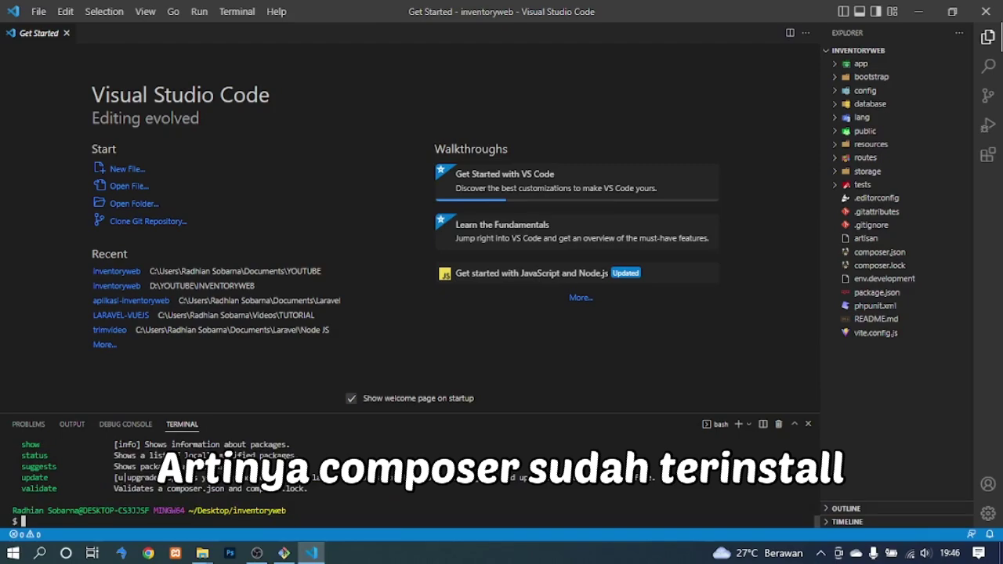
pyautogui.write('composer')
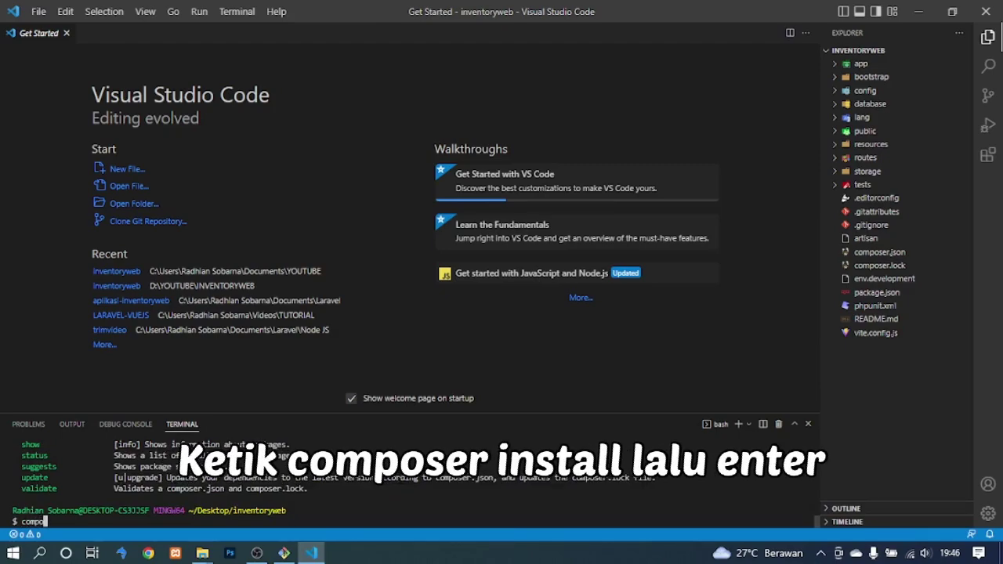
pyautogui.write(' install')
pyautogui.press('Return')
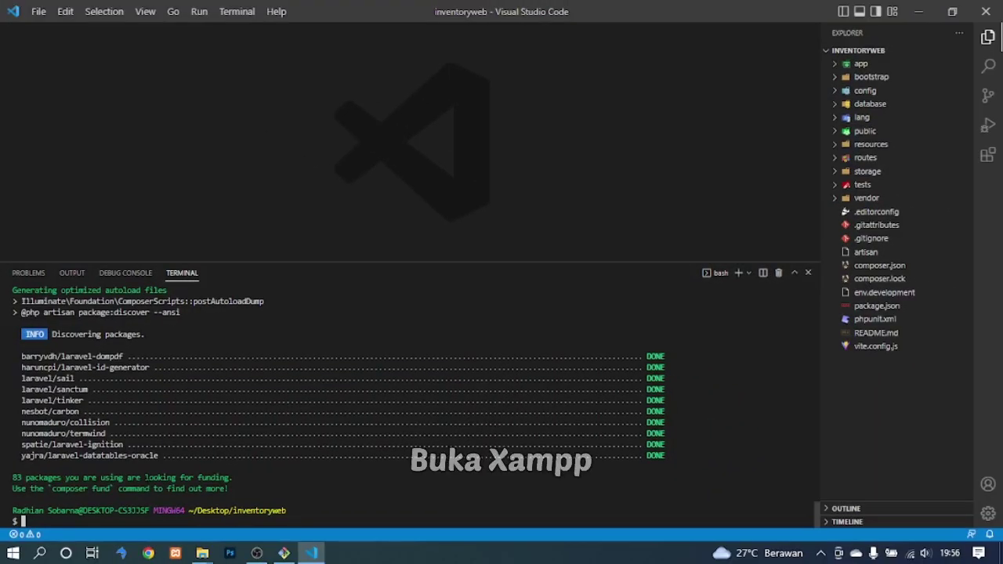
# Start Apache and MySQL in XAMPP Control Panel, minimize it, and launch Chrome.
pyautogui.click(176, 553)
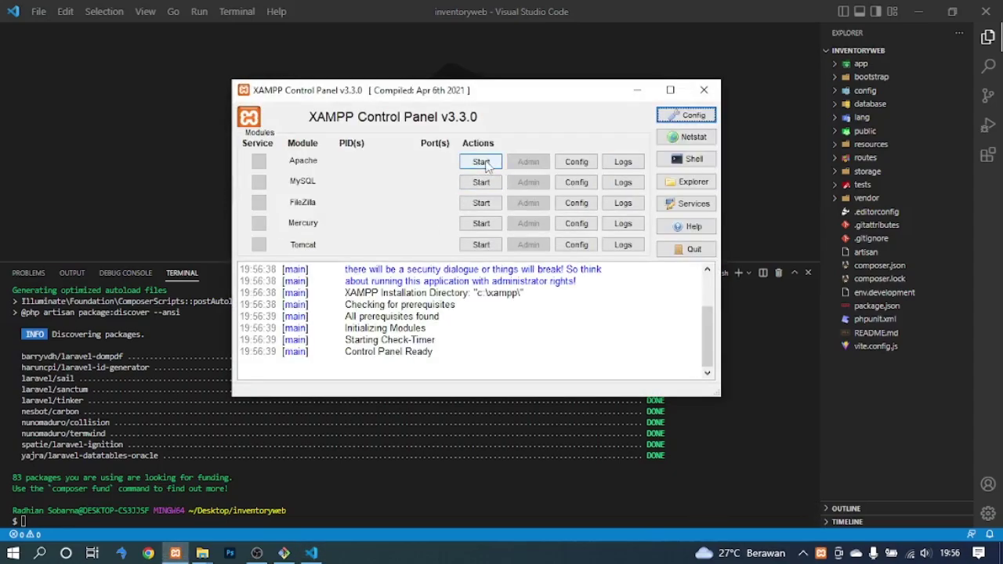
pyautogui.click(481, 161)
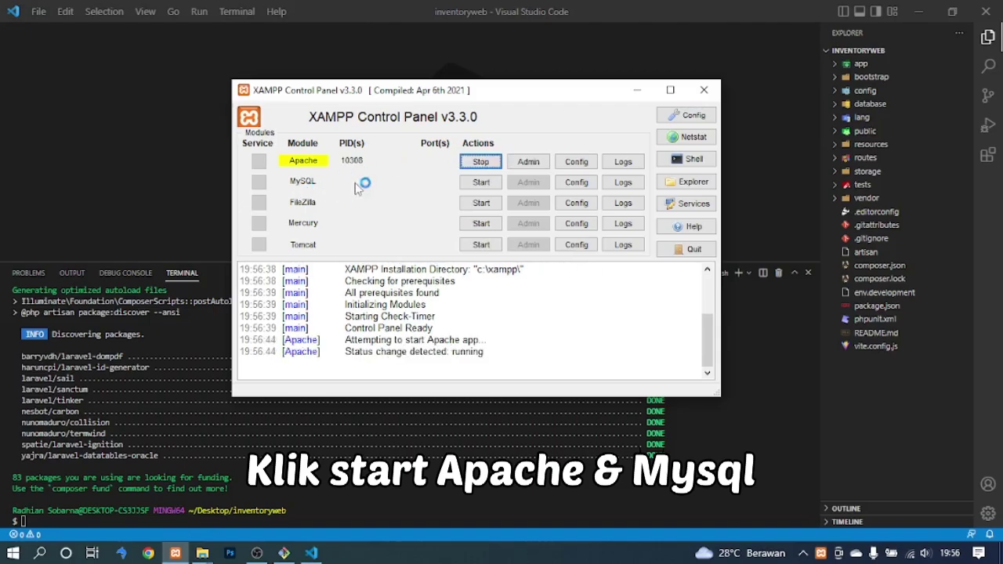
pyautogui.click(481, 182)
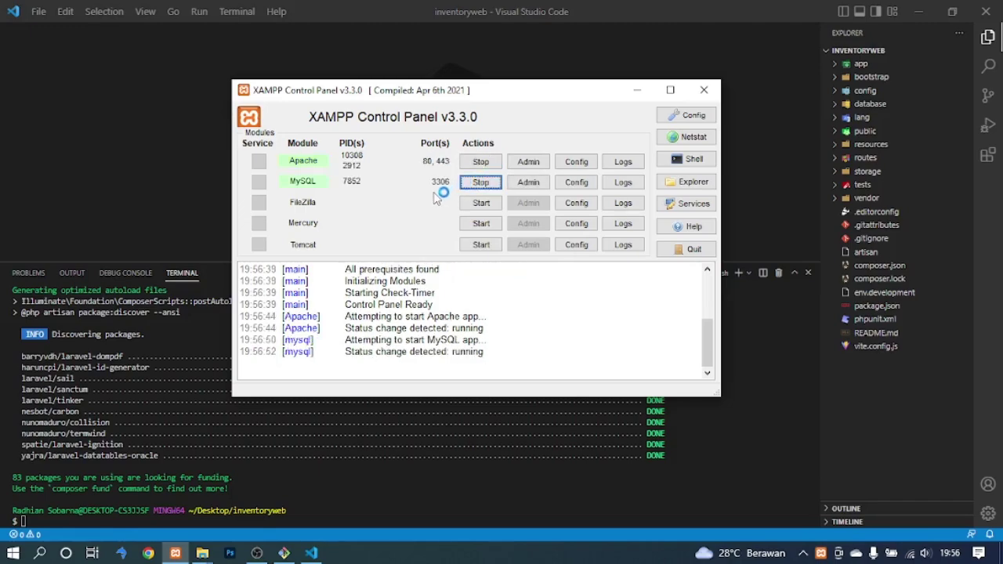
pyautogui.click(637, 92)
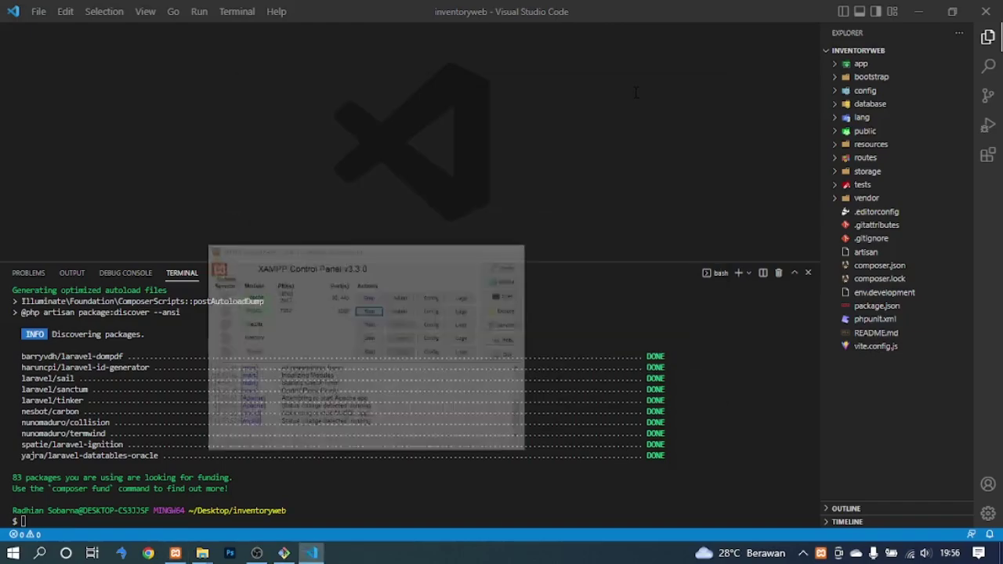
pyautogui.click(149, 554)
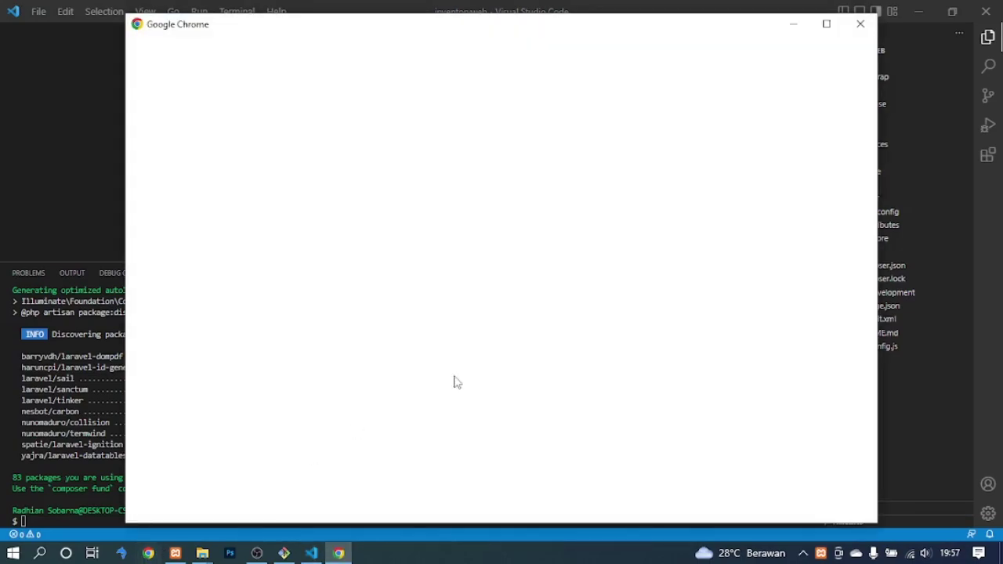
# Open Chrome as Person 1, load localhost, and go to phpMyAdmin from the XAMPP dashboard.
pyautogui.click(826, 25)
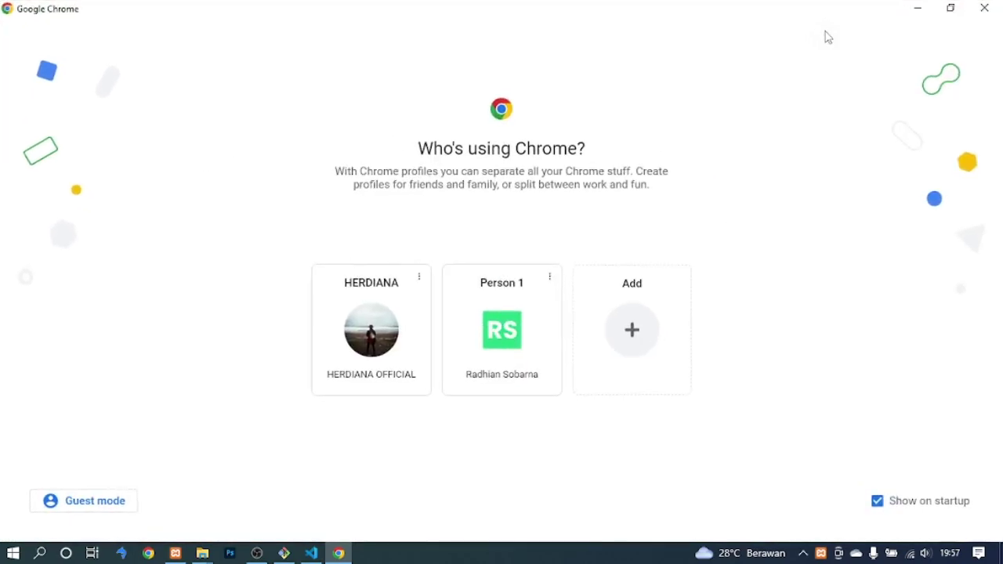
pyautogui.click(489, 356)
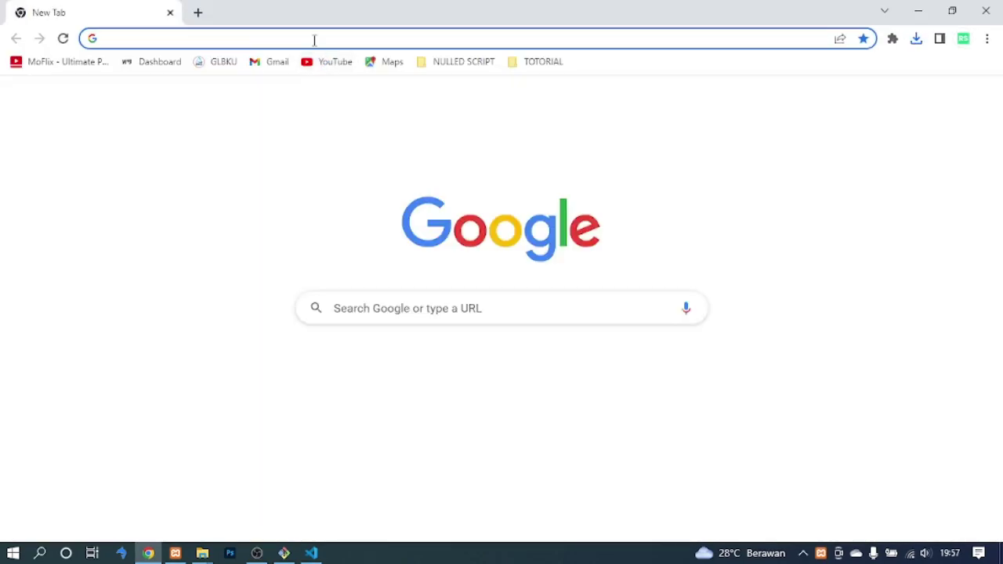
pyautogui.click(148, 37)
pyautogui.write('local')
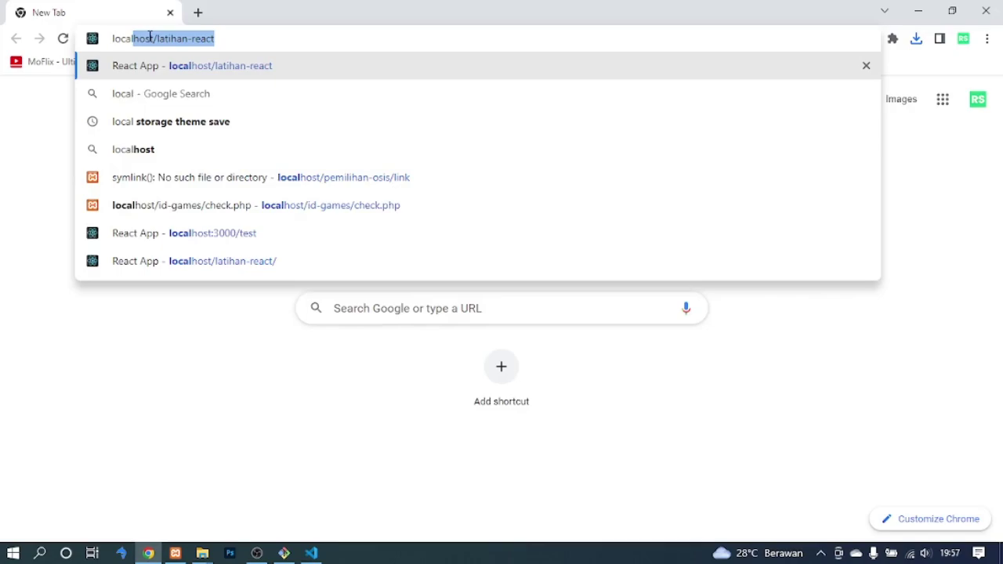
pyautogui.write('host')
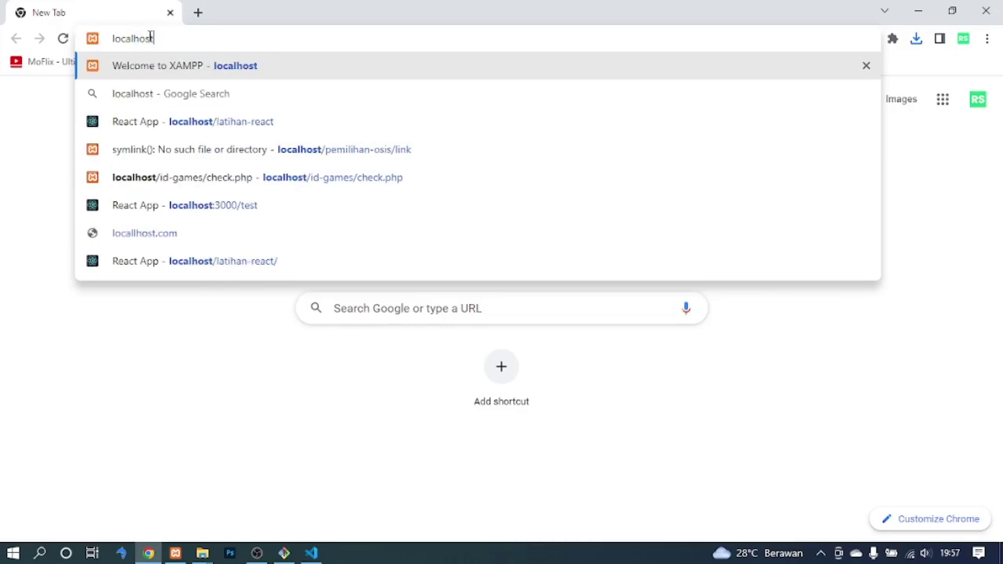
pyautogui.press('Return')
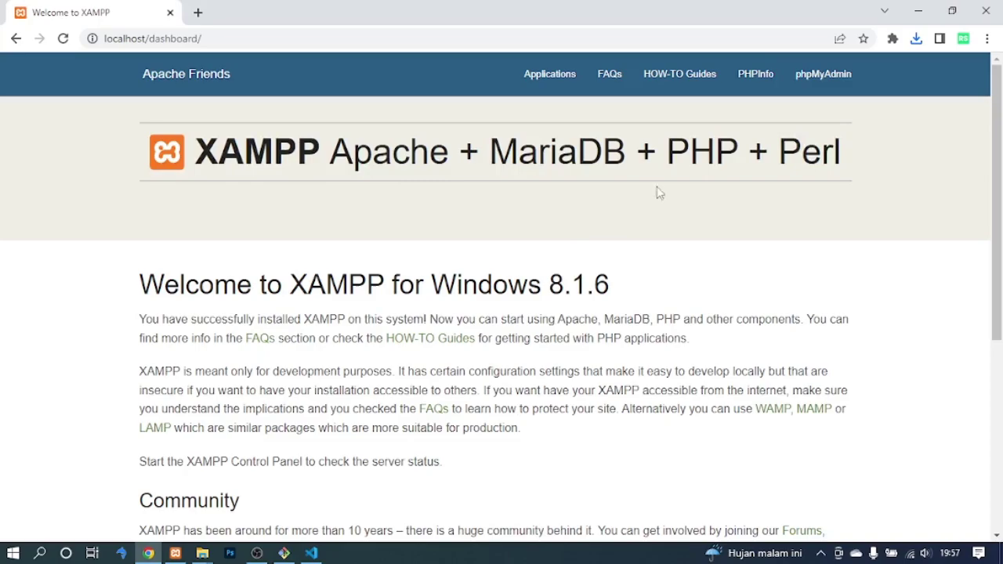
pyautogui.click(824, 80)
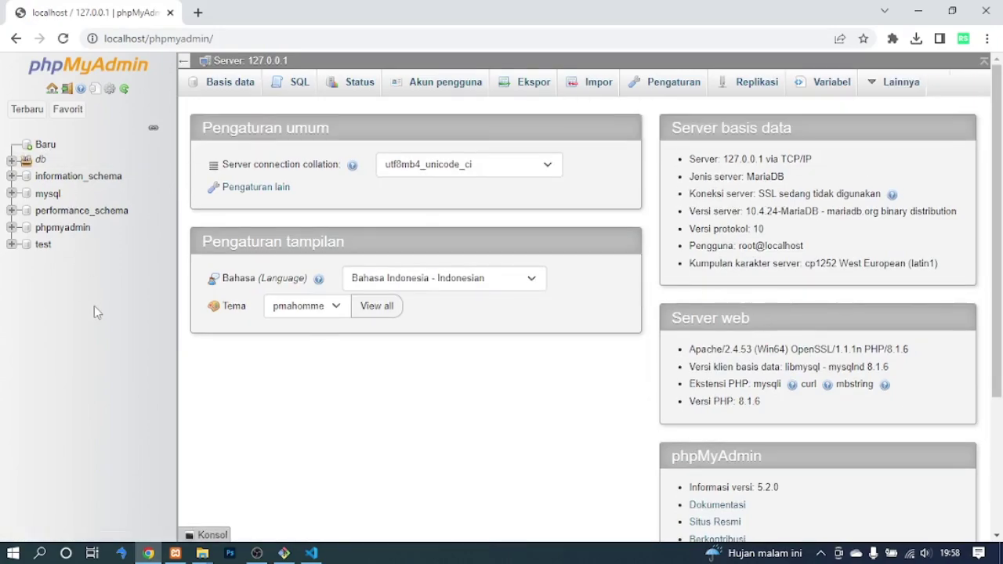
# Create a database named db_inventoryweb via the Baru page in phpMyAdmin.
pyautogui.click(46, 146)
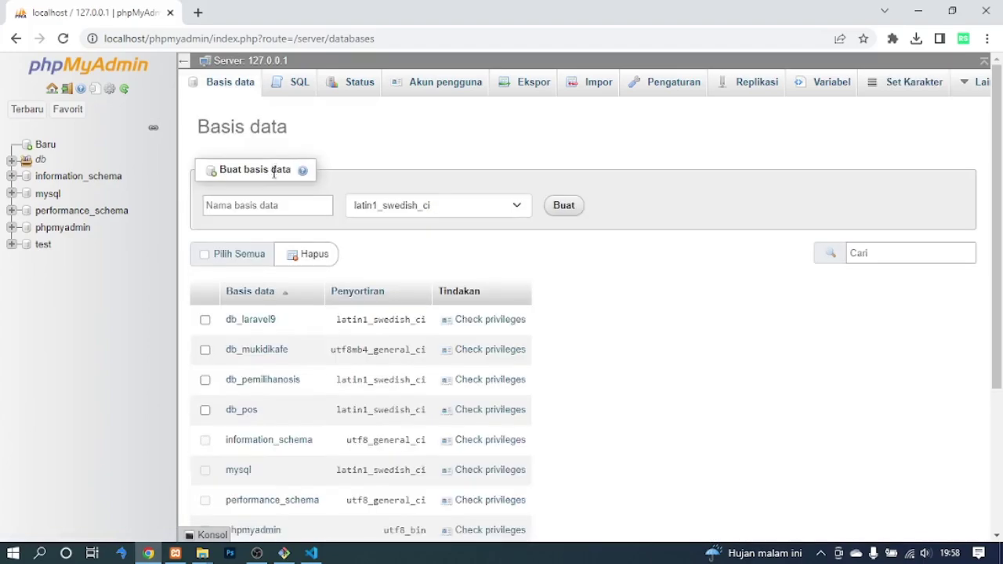
pyautogui.click(271, 205)
pyautogui.write('db')
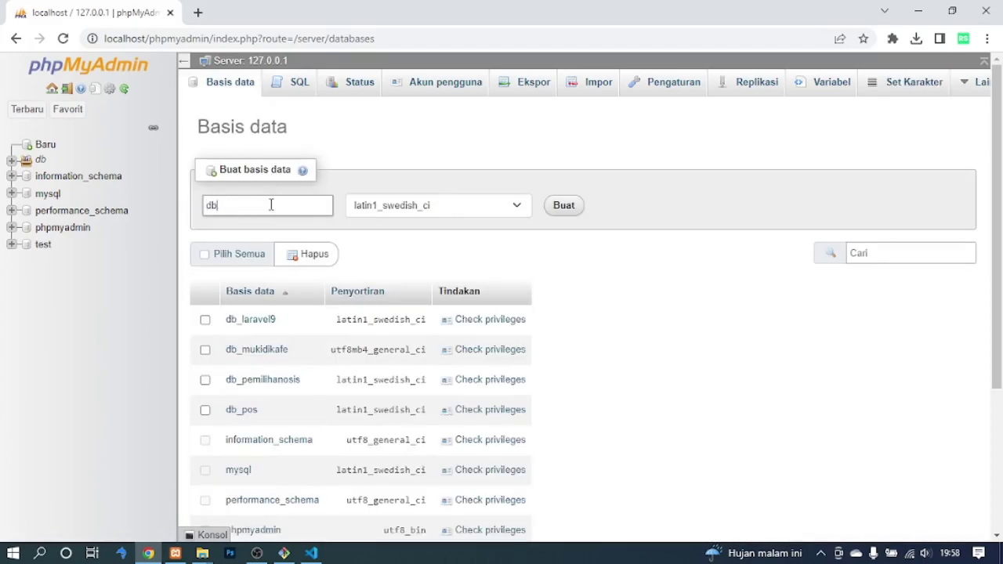
pyautogui.write('_inventoryweb')
pyautogui.click(557, 210)
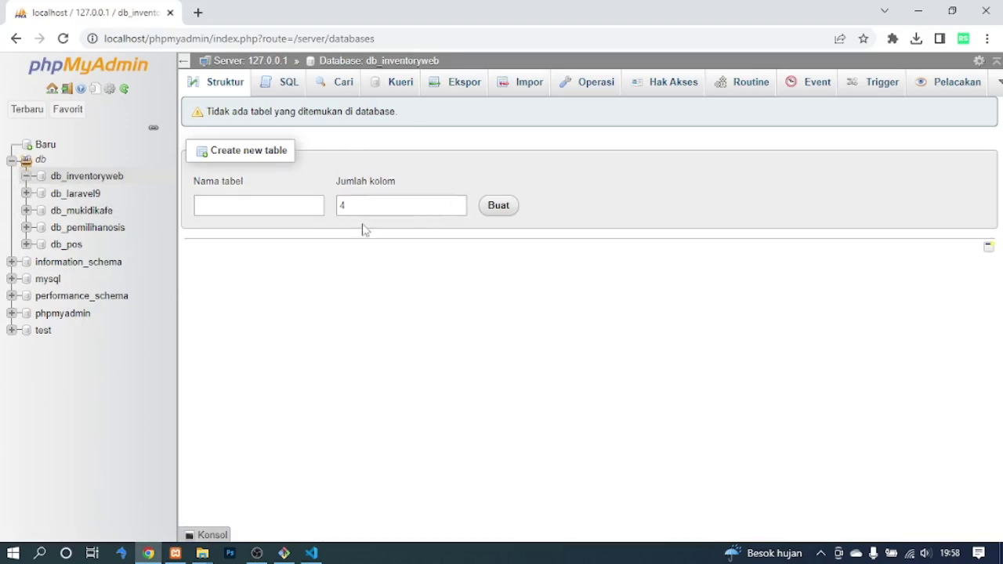
# Rename env.development to .env in the VS Code Explorer.
pyautogui.click(312, 553)
pyautogui.rightClick(895, 296)
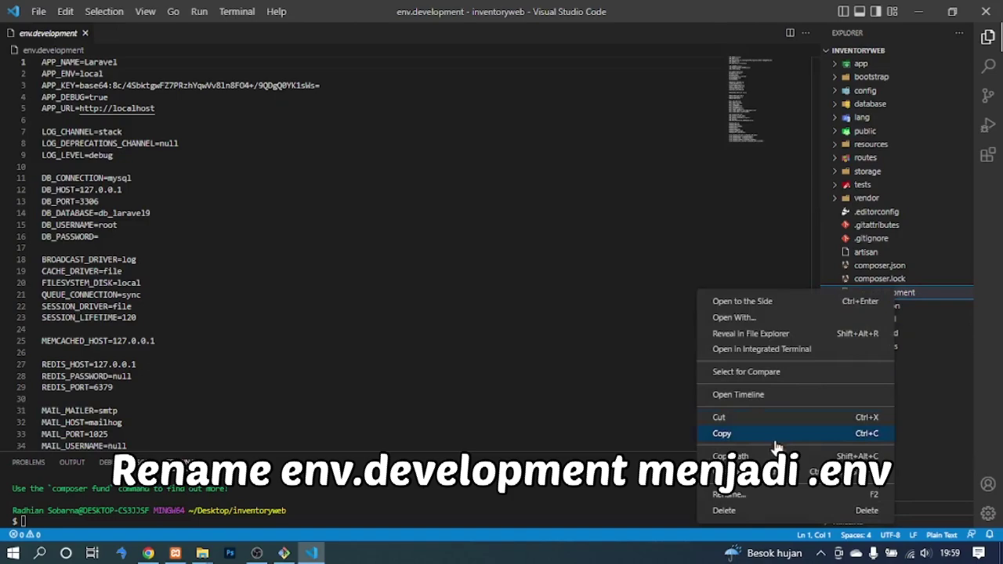
pyautogui.click(729, 495)
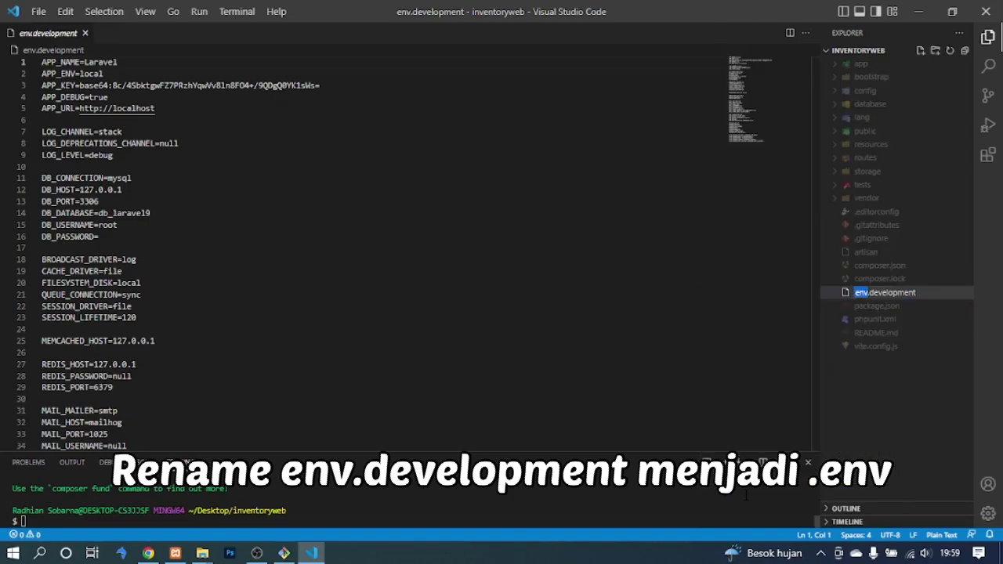
pyautogui.hotkey('ctrl', 'a')
pyautogui.press('BackSpace')
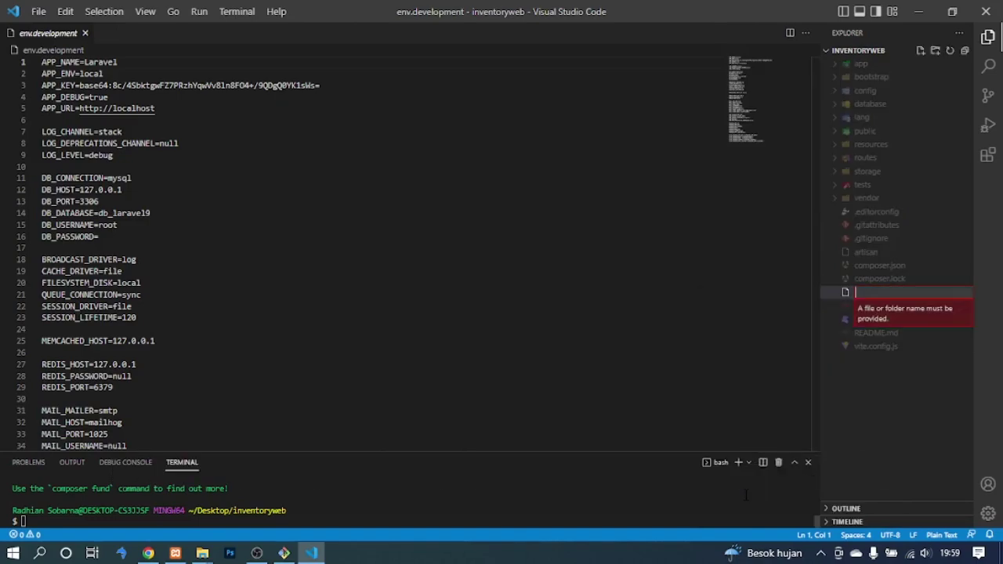
pyautogui.write('.env')
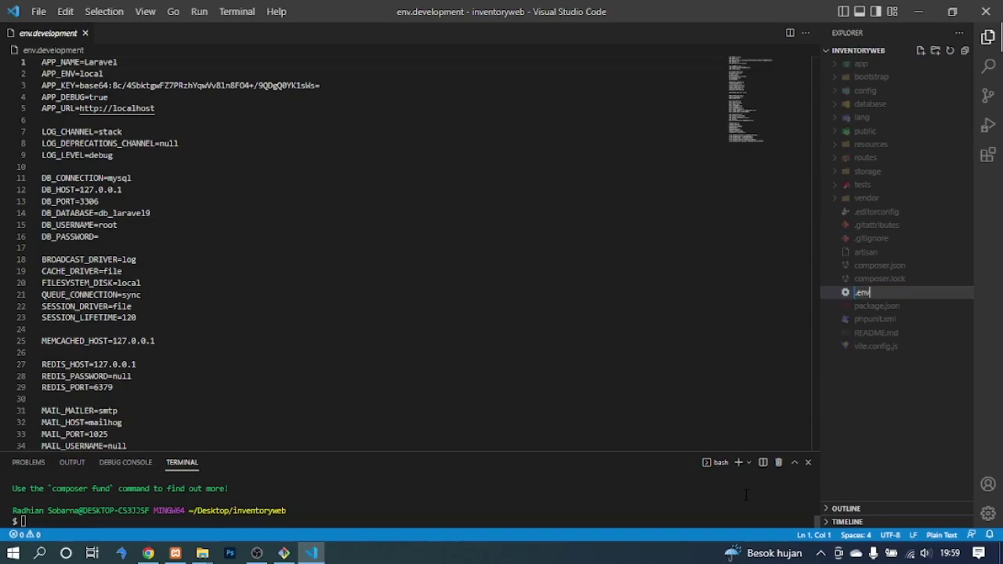
pyautogui.press('Return')
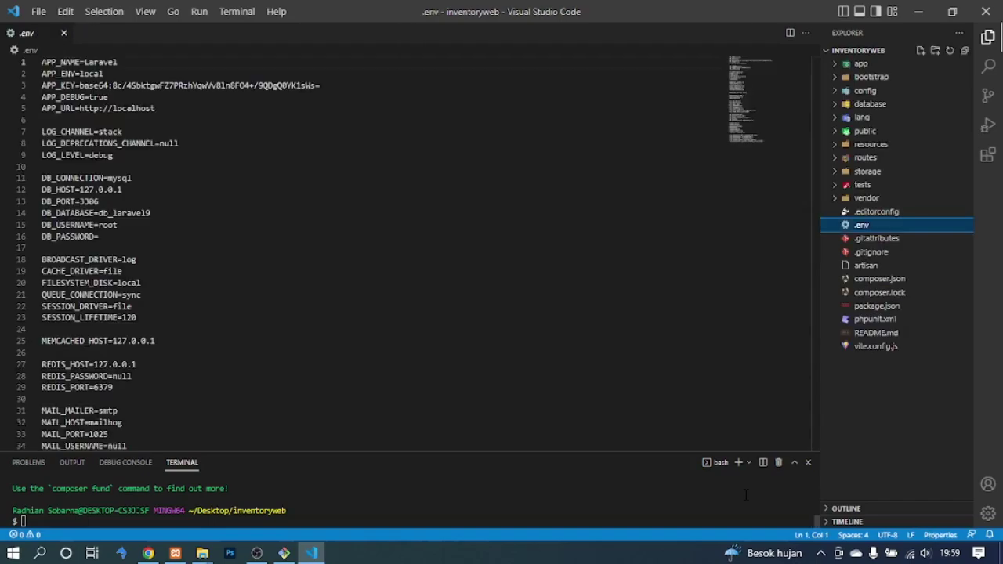
# Change DB_DATABASE from db_laravel9 to db_inventoryweb in .env and save.
pyautogui.click(141, 213)
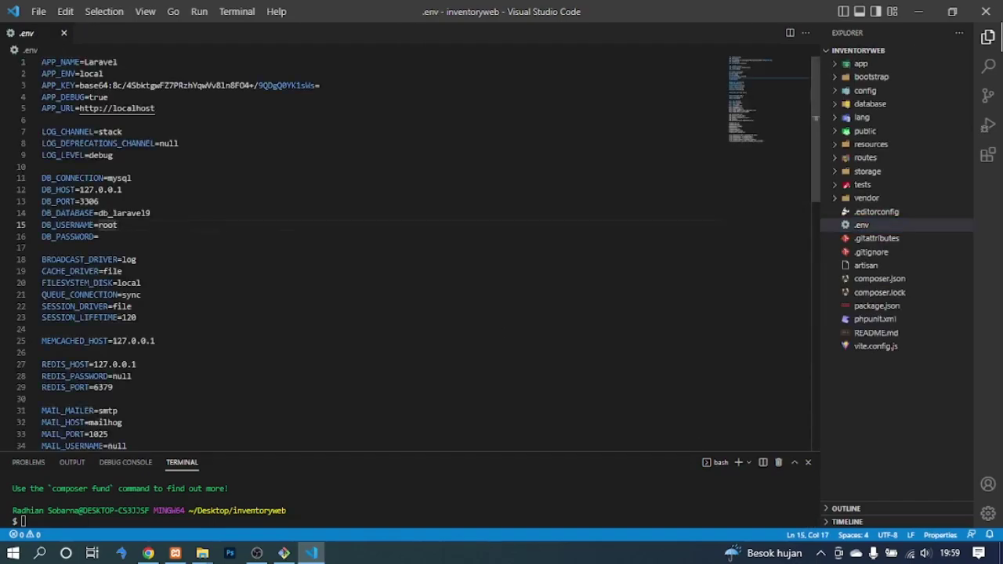
pyautogui.doubleClick(141, 213)
pyautogui.write('db_')
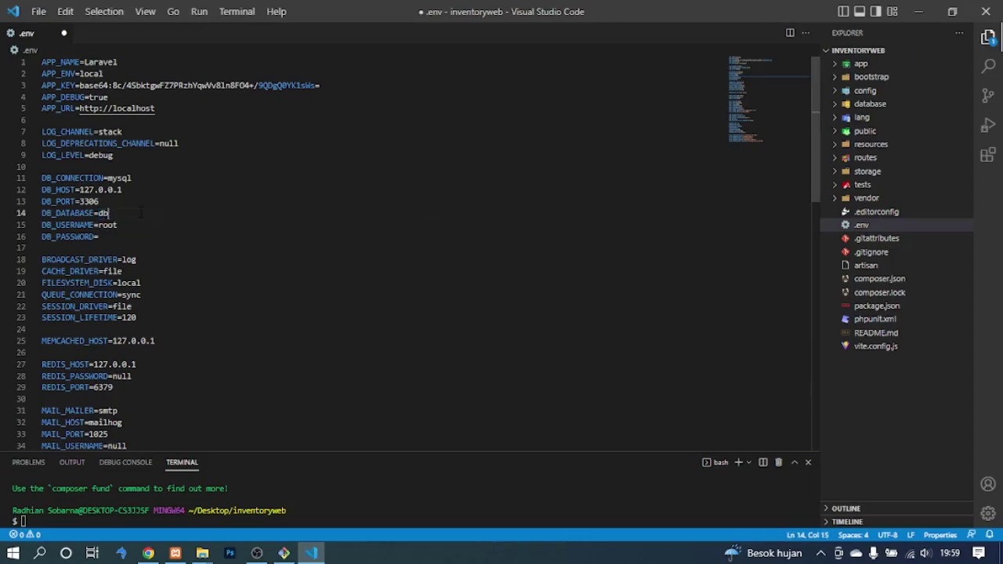
pyautogui.write('nventory')
pyautogui.click(115, 235)
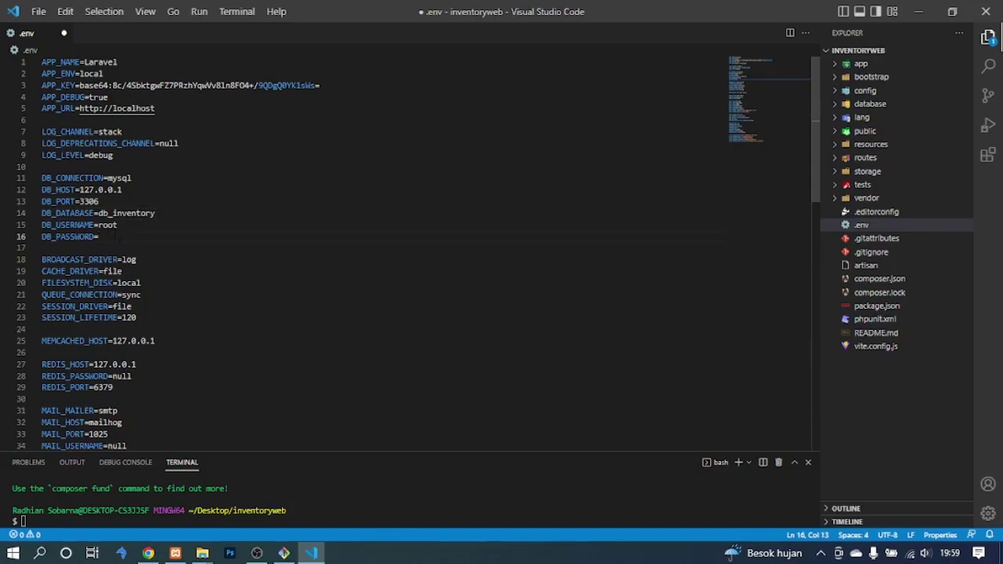
pyautogui.click(189, 215)
pyautogui.write('we')
pyautogui.click(196, 238)
pyautogui.hotkey('ctrl', 's')
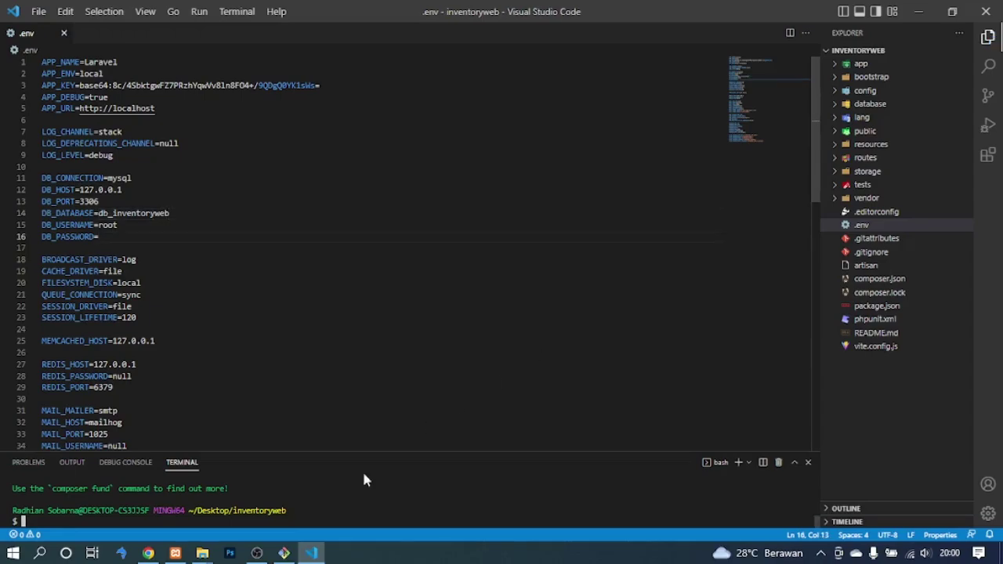
# Open the Impor page for db_inventoryweb in phpMyAdmin.
pyautogui.moveTo(203, 553)
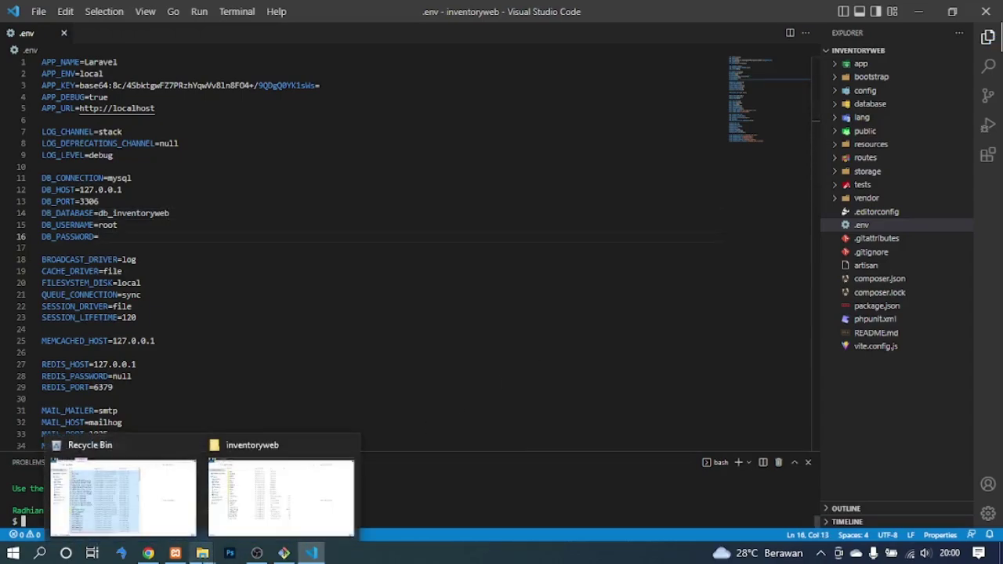
pyautogui.click(148, 553)
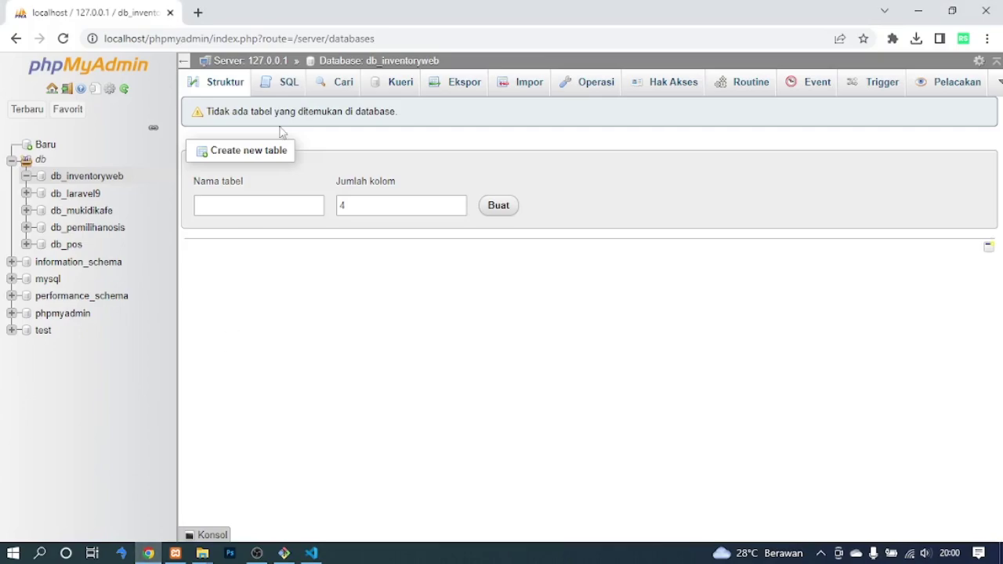
pyautogui.click(505, 86)
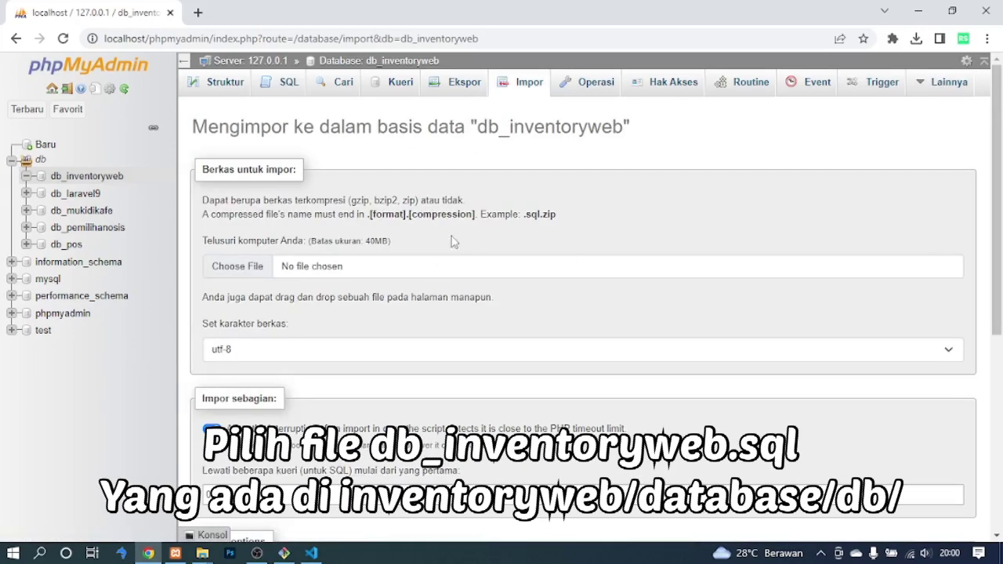
# Choose Desktop/inventoryweb/database/db/db_inventoryweb.sql and run the import.
pyautogui.click(253, 268)
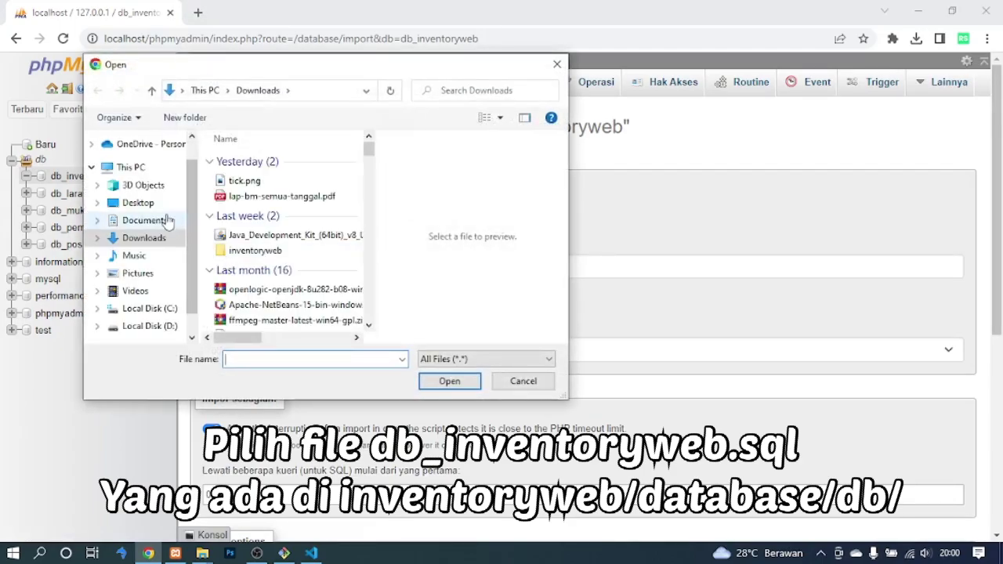
pyautogui.click(163, 222)
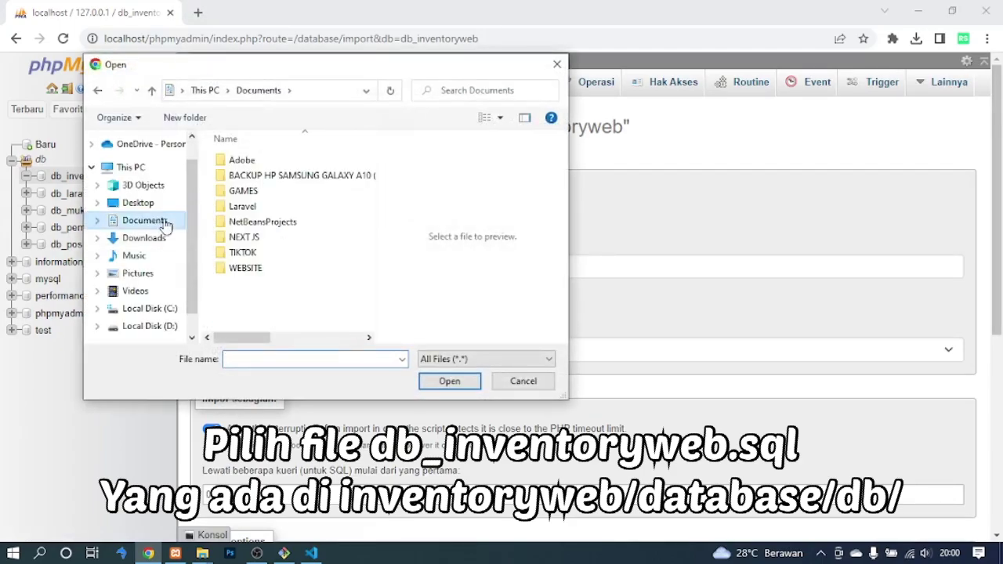
pyautogui.doubleClick(251, 268)
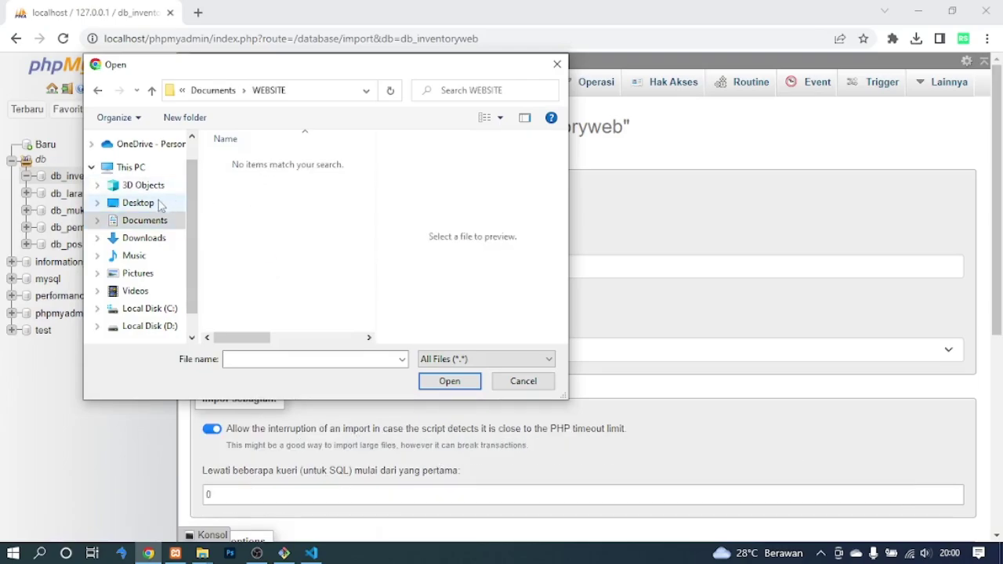
pyautogui.click(161, 204)
pyautogui.doubleClick(253, 161)
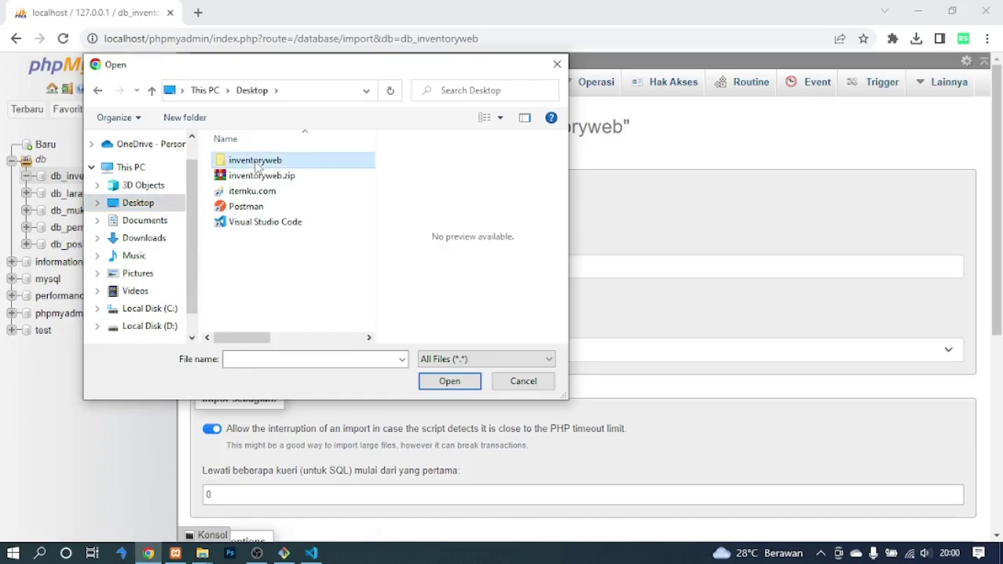
pyautogui.doubleClick(255, 208)
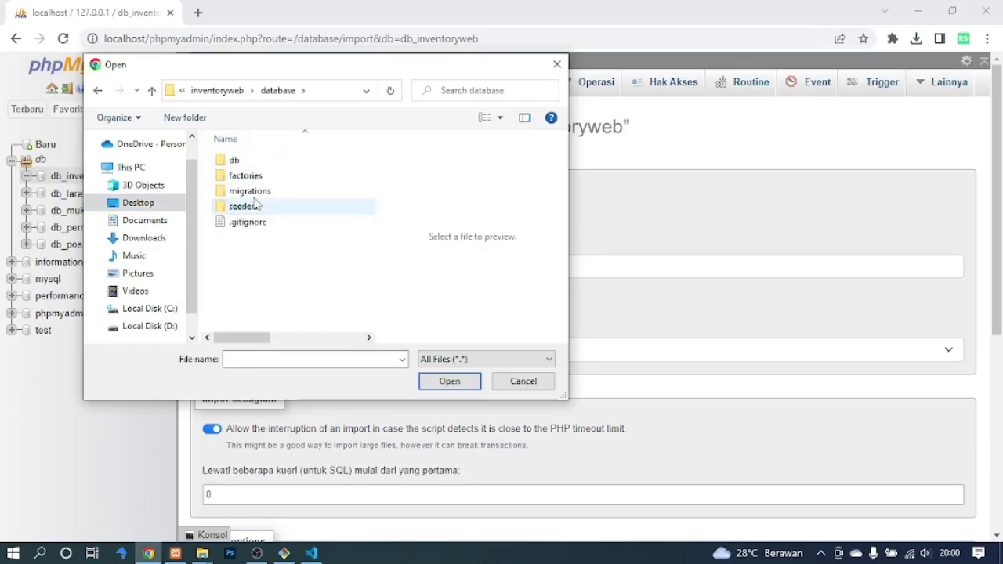
pyautogui.click(248, 163)
pyautogui.doubleClick(249, 163)
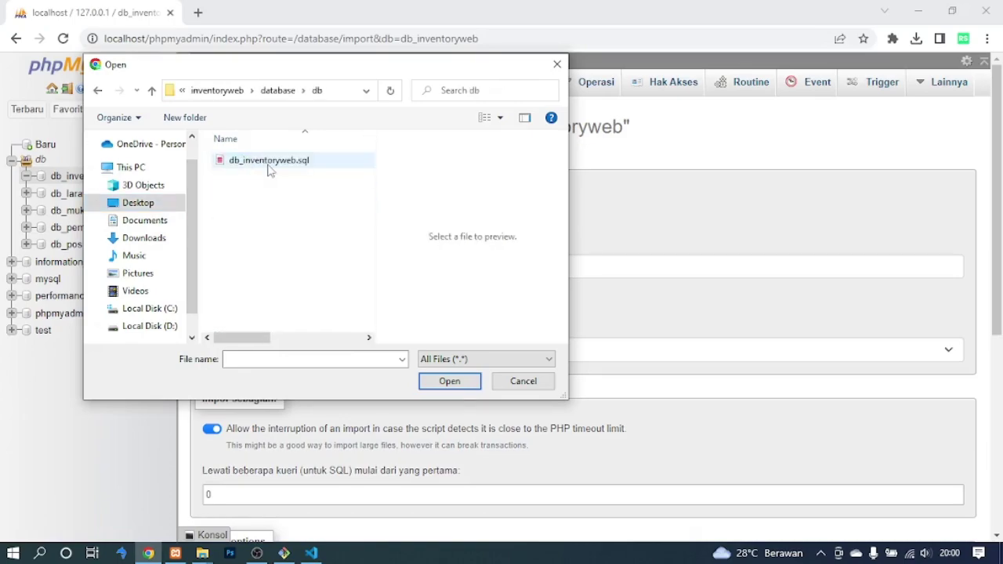
pyautogui.click(269, 168)
pyautogui.click(450, 381)
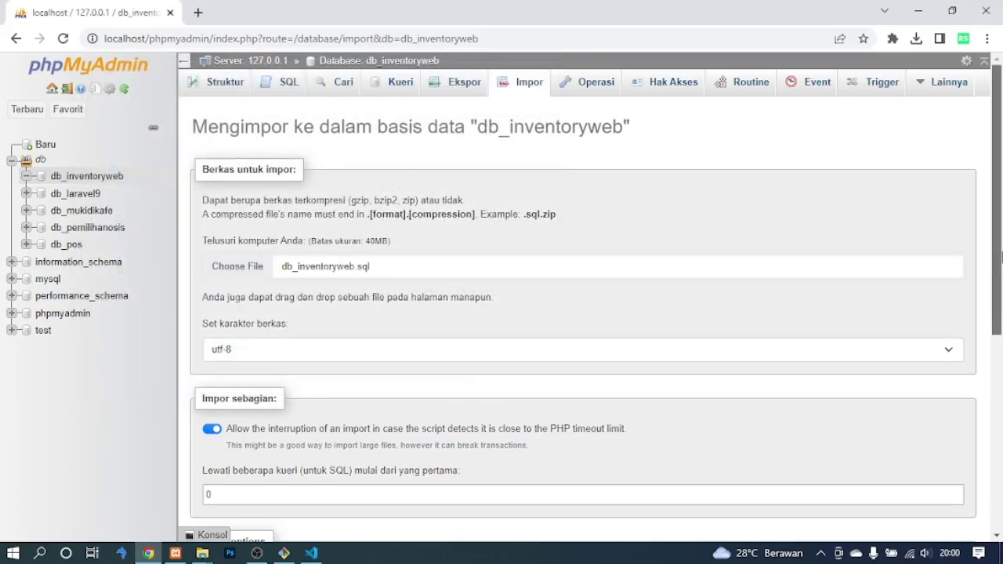
pyautogui.scroll(-5, 1000, 257)
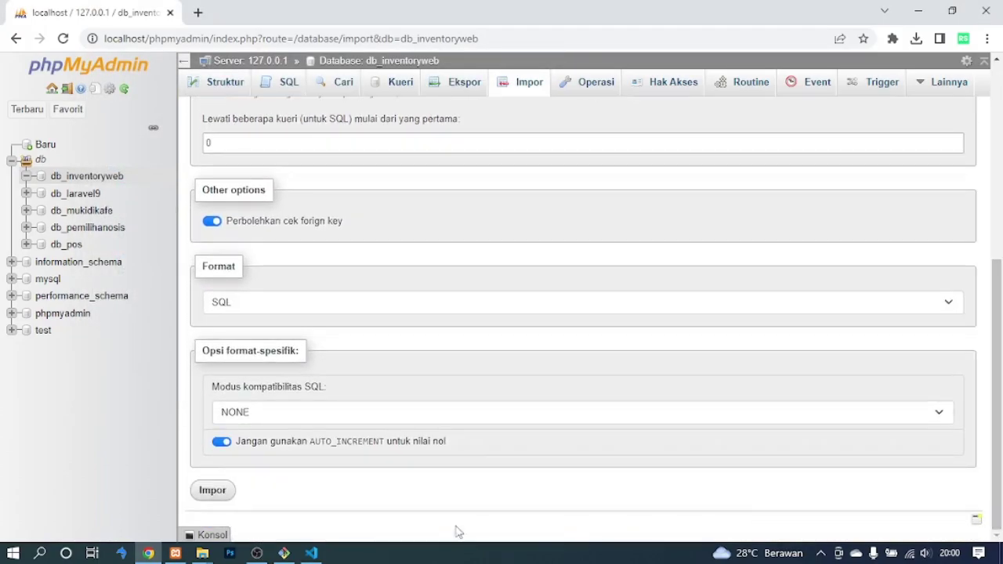
pyautogui.click(214, 491)
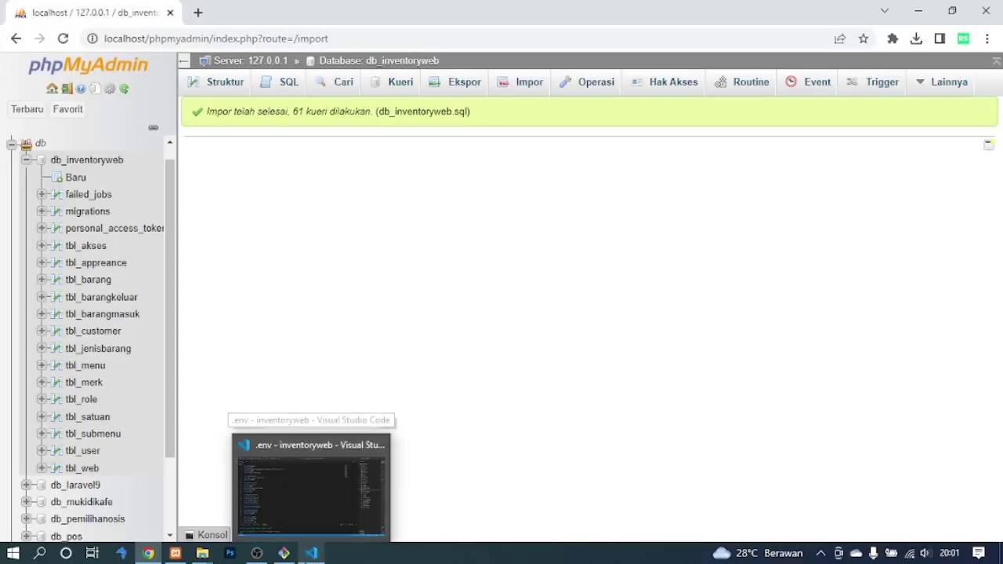
# Run 'php artisan storage:link' in the VS Code terminal and clear the output.
pyautogui.click(267, 474)
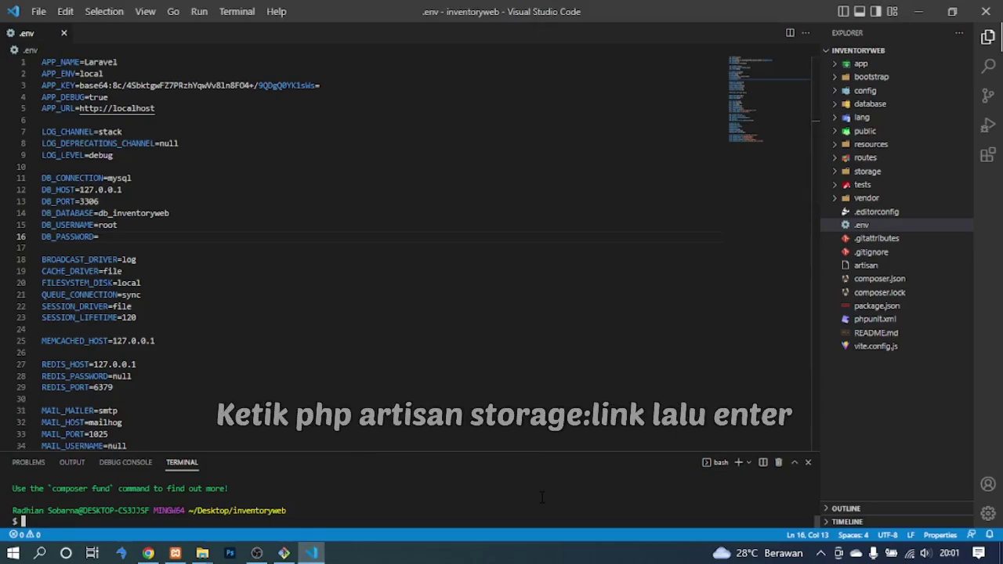
pyautogui.write('php arti')
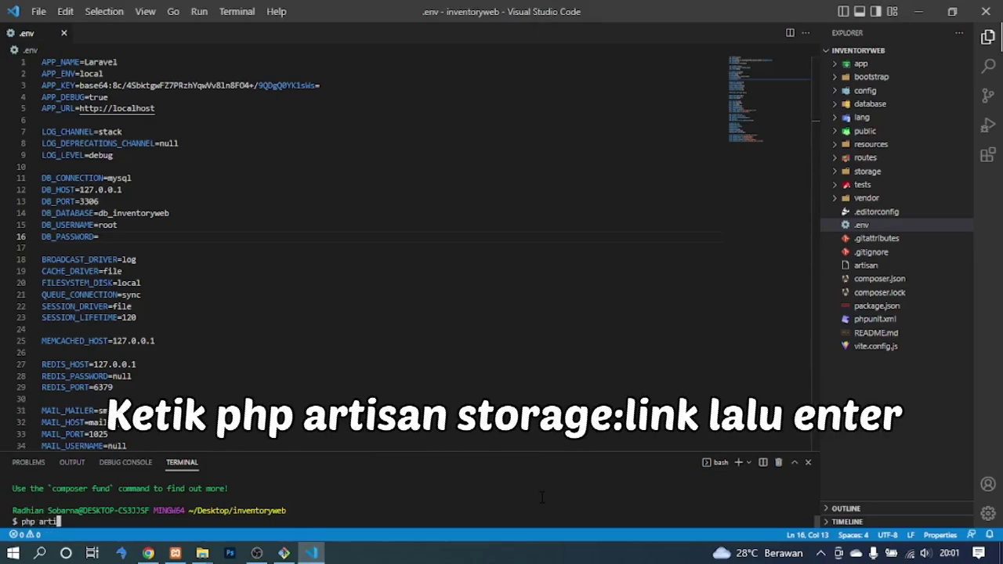
pyautogui.write('san storage:link')
pyautogui.press('Return')
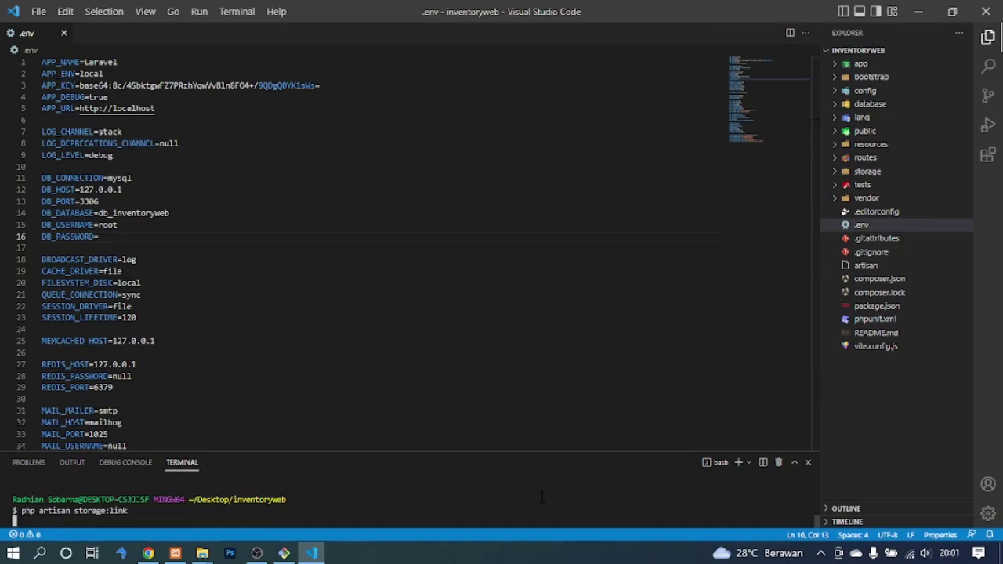
pyautogui.hotkey('ctrl', 'l')
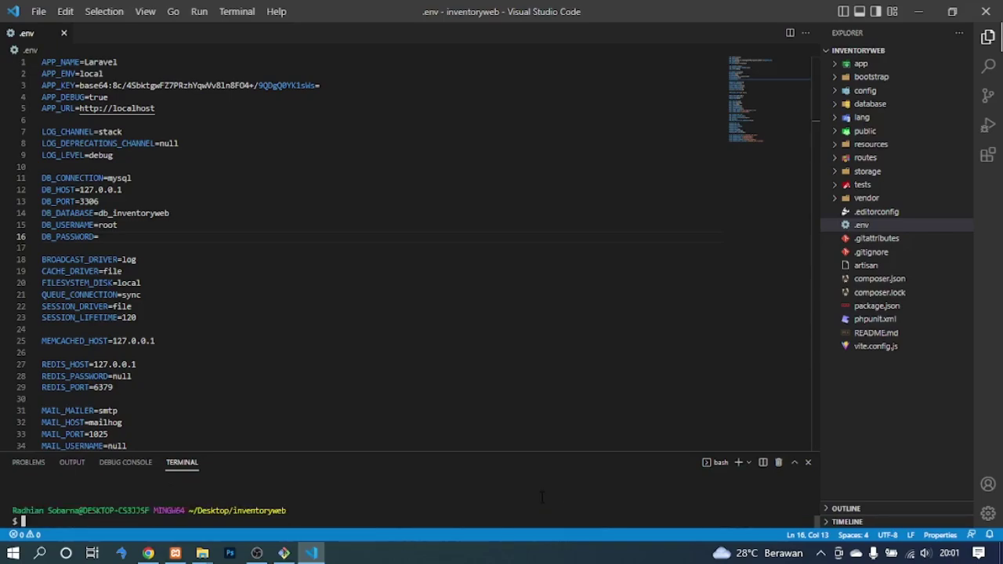
# Close .env, run 'php artisan serve', and open 127.0.0.1:8000 in the browser.
pyautogui.click(64, 33)
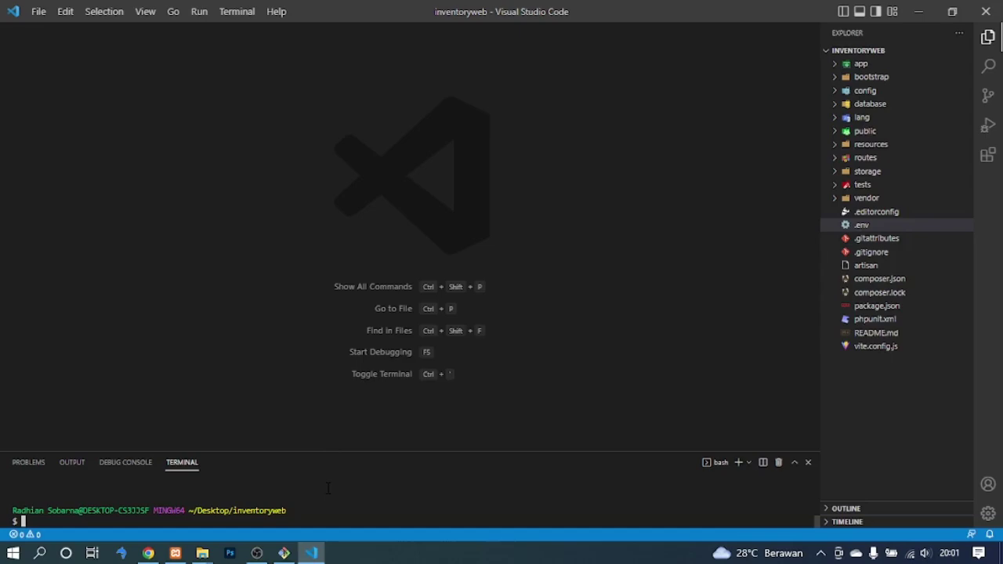
pyautogui.write('php a')
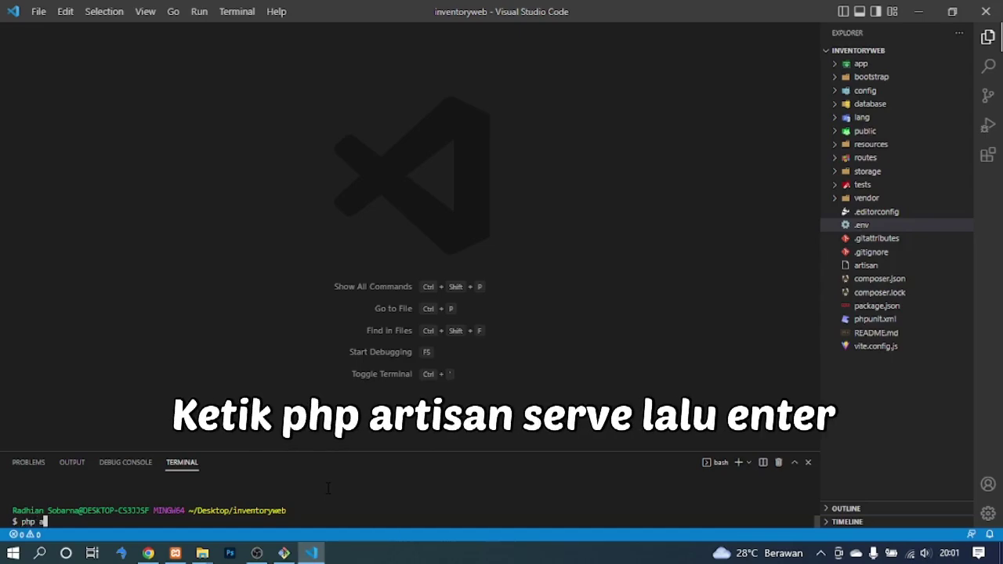
pyautogui.write('rtisan serve')
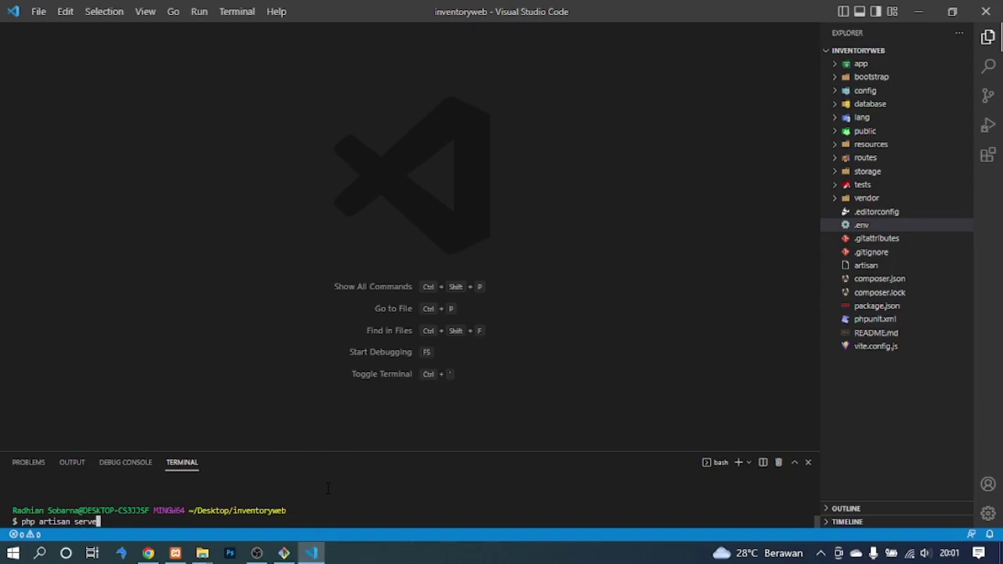
pyautogui.press('Return')
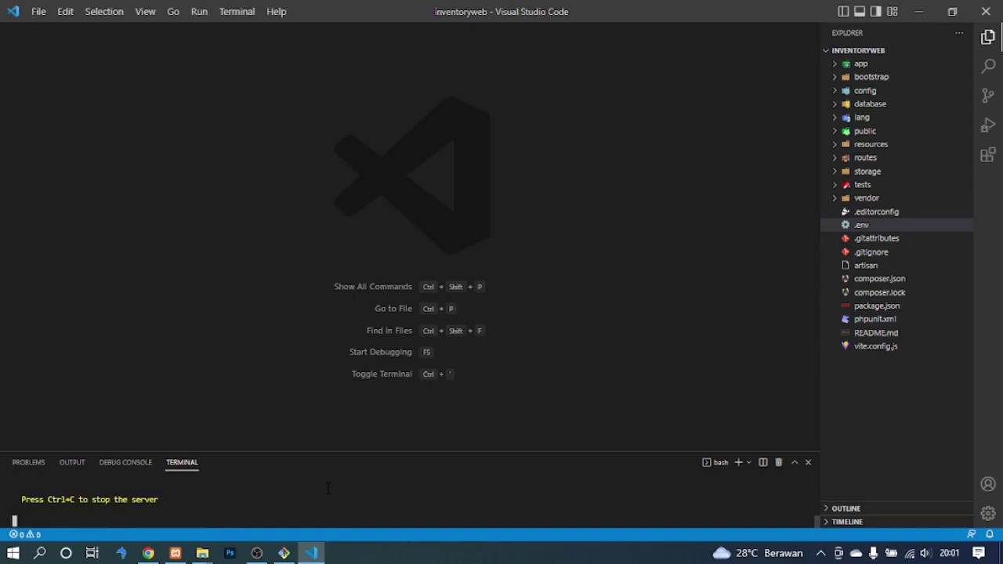
pyautogui.moveTo(332, 450); pyautogui.dragTo(329, 411)
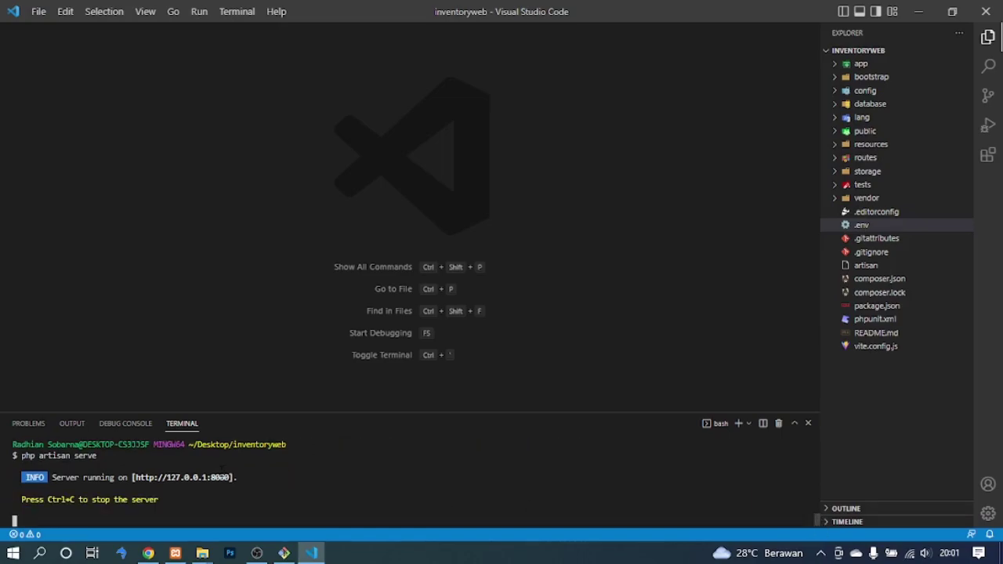
pyautogui.keyDown('ctrl'); pyautogui.click(206, 480); pyautogui.keyUp('ctrl')
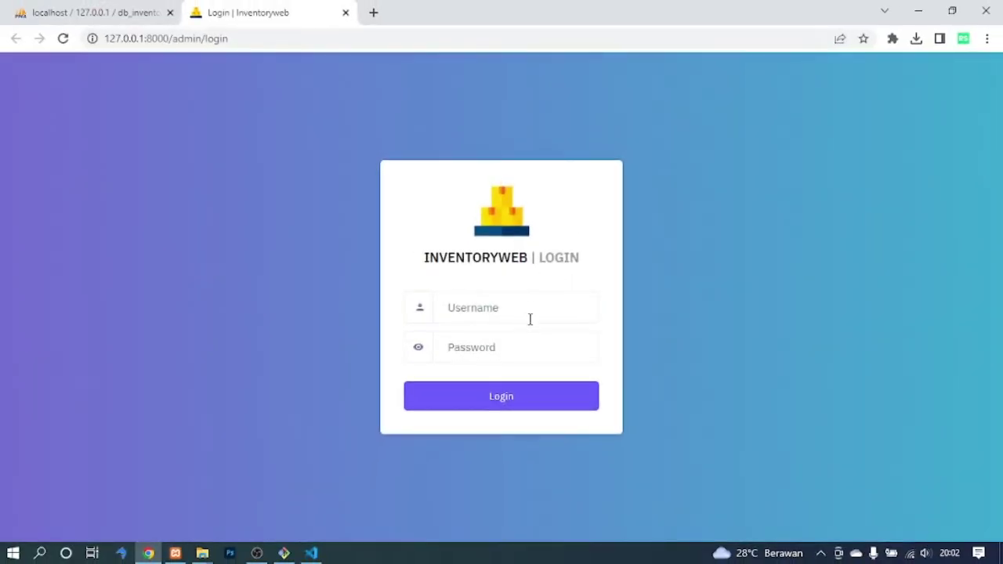
# Log in to InventoryWeb with the superadmin username and password.
pyautogui.write('superadmin')
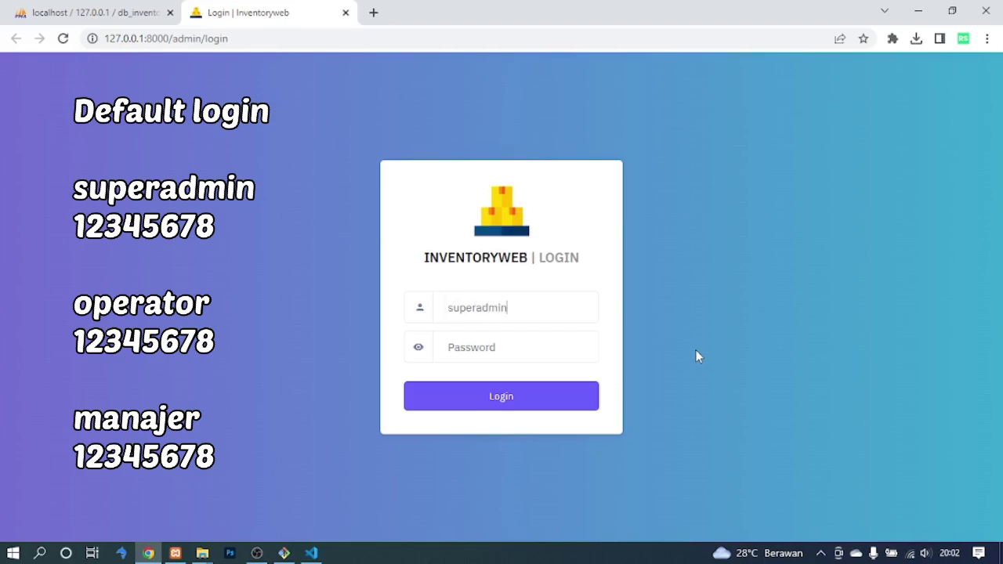
pyautogui.press('Tab')
pyautogui.write('12')
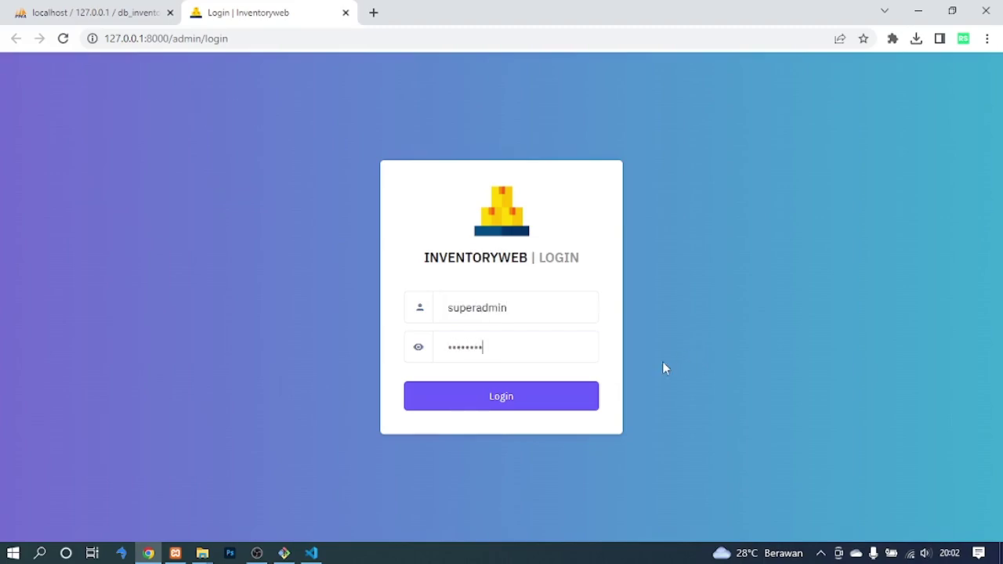
pyautogui.click(517, 399)
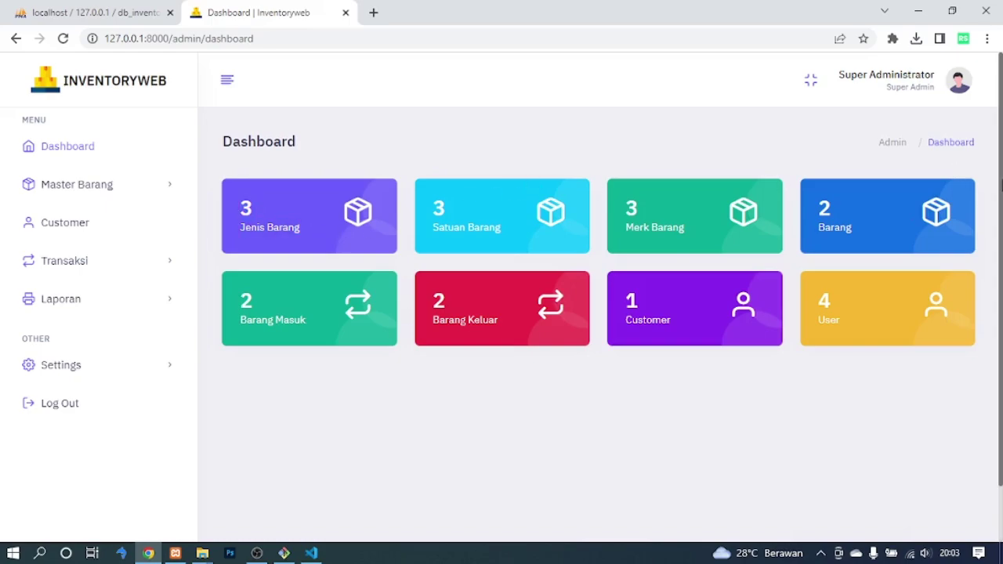
# Expand and collapse Master Barang, Transaksi and Laporan, then open Master Barang > Jenis.
pyautogui.scroll(-2, 529, 314)
pyautogui.scroll(2, 529, 313)
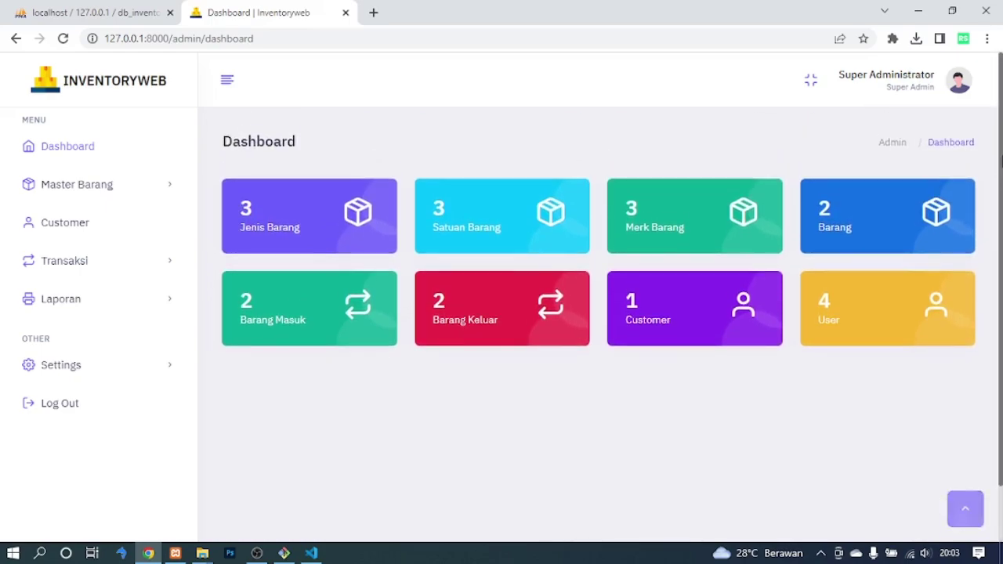
pyautogui.click(172, 201)
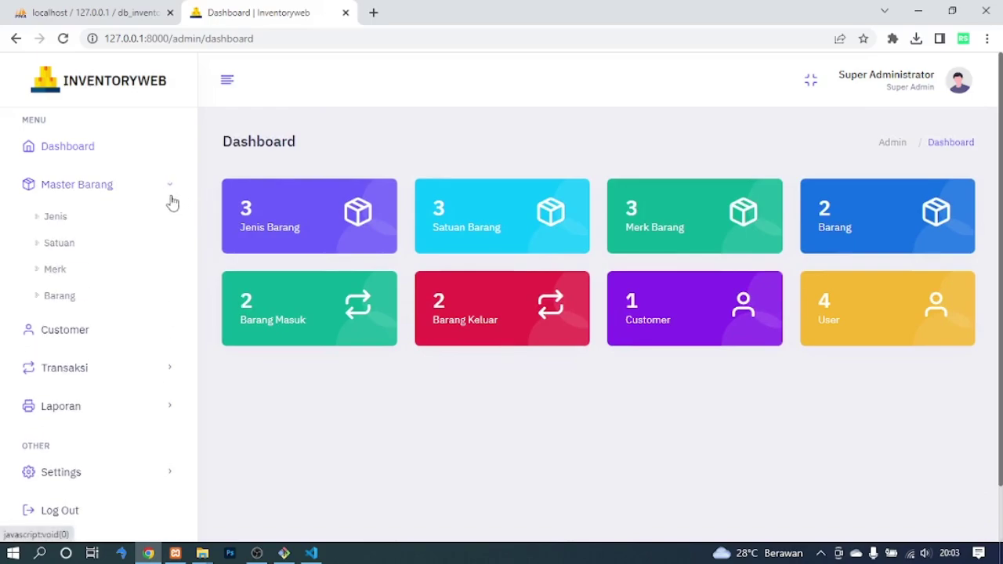
pyautogui.click(172, 201)
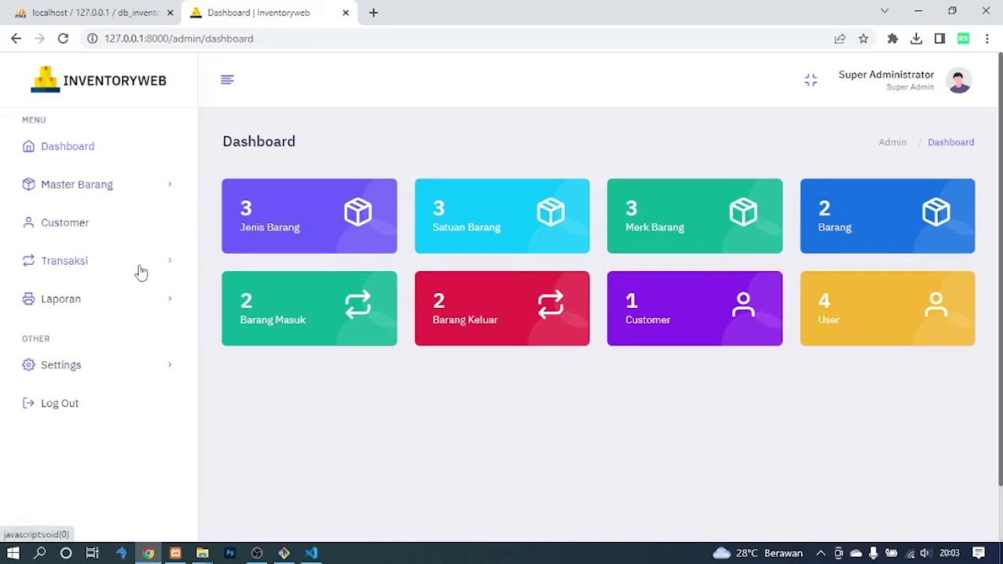
pyautogui.click(139, 272)
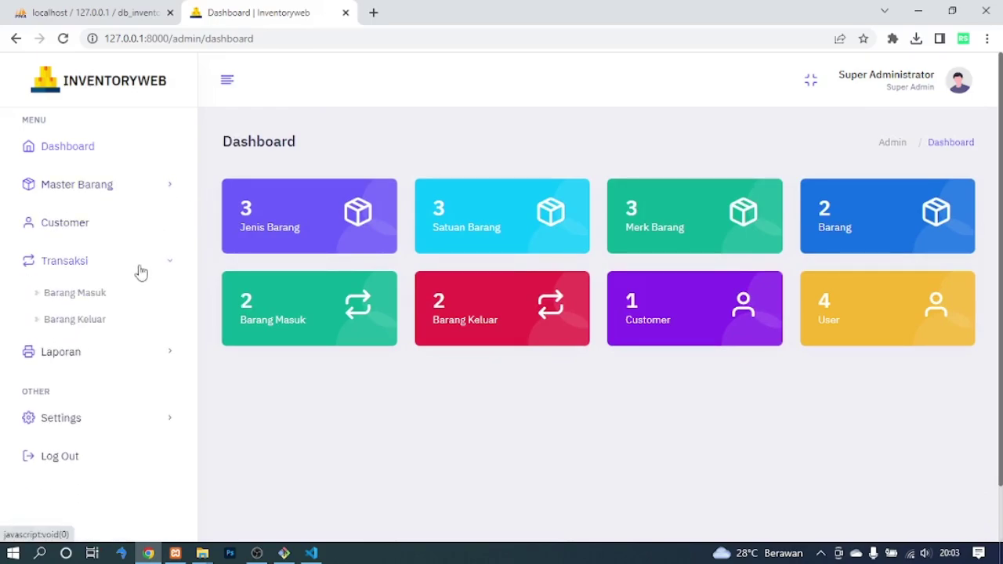
pyautogui.click(139, 271)
pyautogui.click(140, 296)
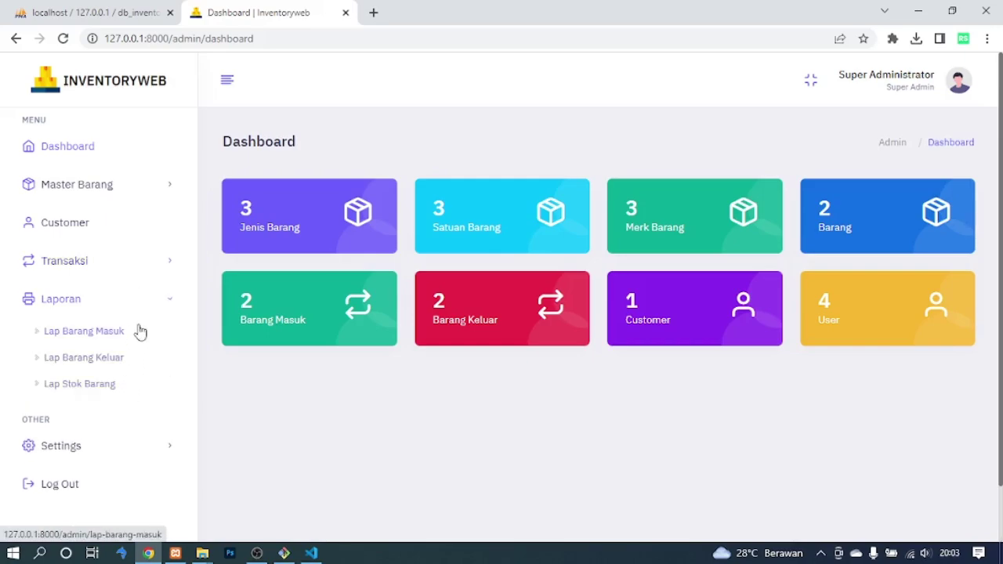
pyautogui.click(142, 312)
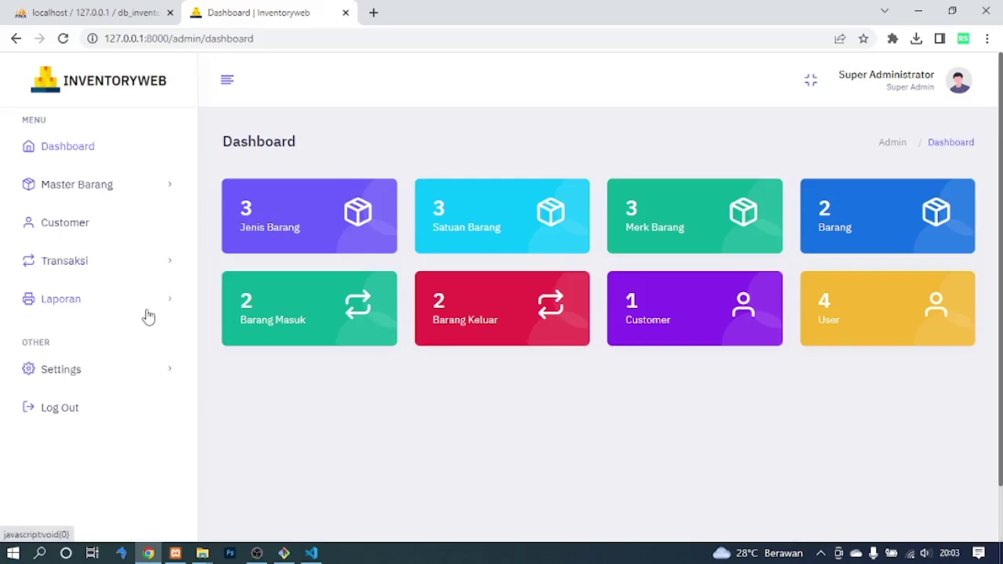
pyautogui.click(128, 192)
pyautogui.click(67, 219)
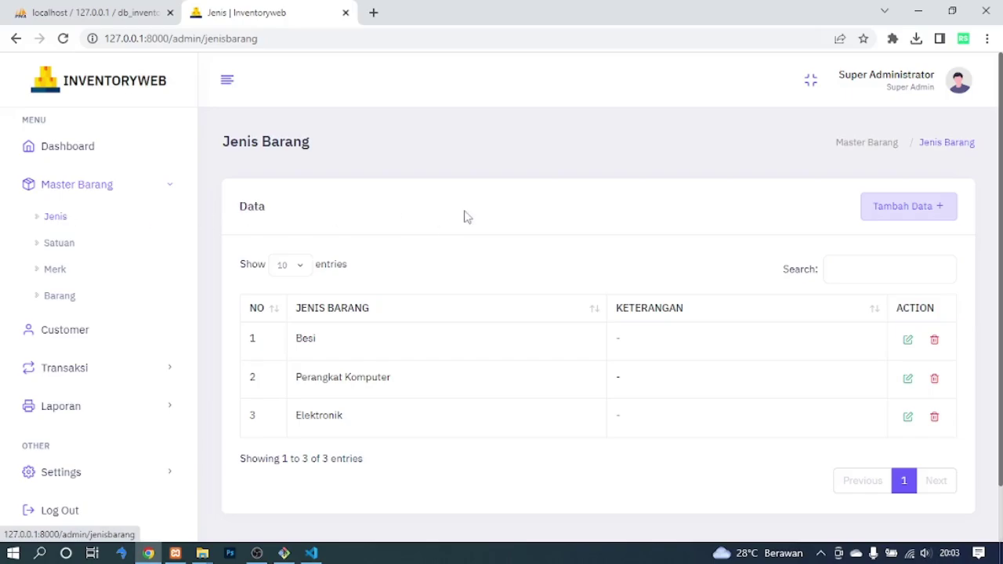
# Add a new item type named 'Bekas'.
pyautogui.scroll(-2, 1002, 227)
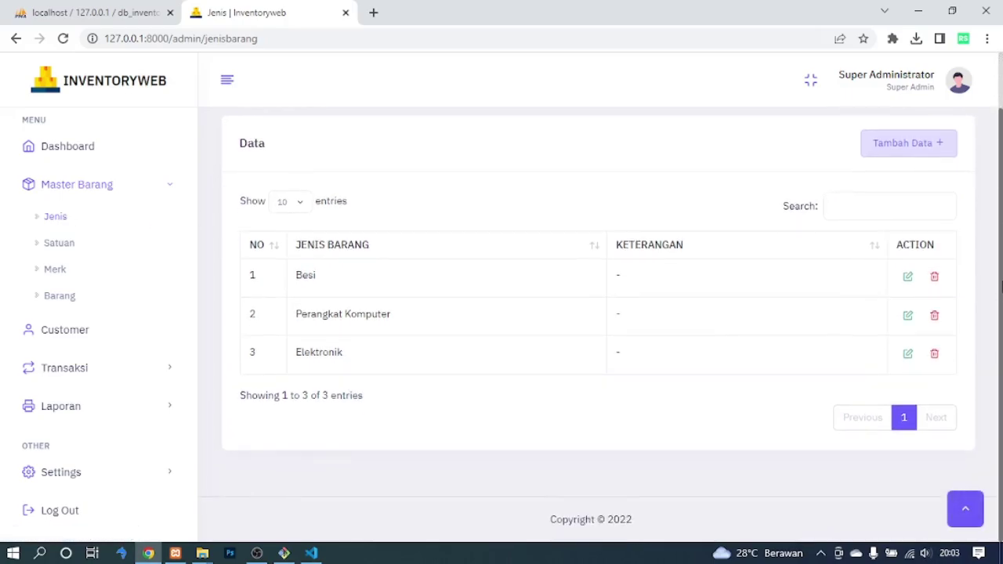
pyautogui.scroll(1, 1002, 235)
pyautogui.scroll(1, 1001, 248)
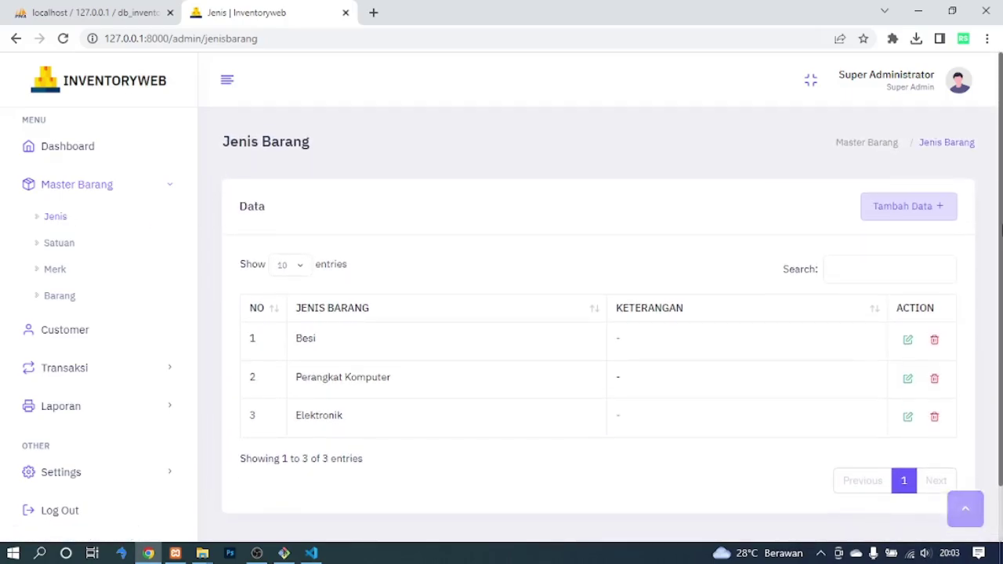
pyautogui.click(911, 207)
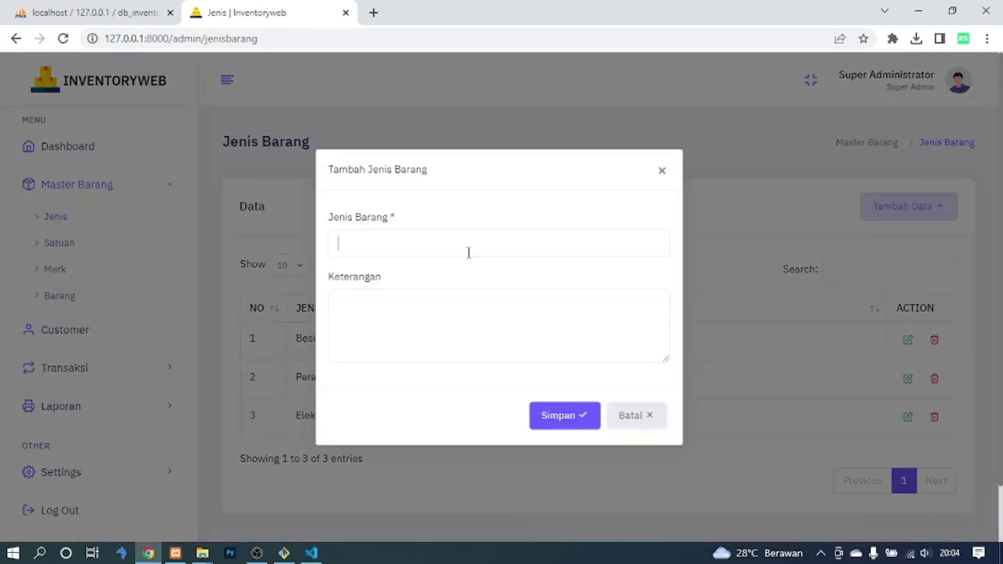
pyautogui.write('Bekas')
pyautogui.click(557, 421)
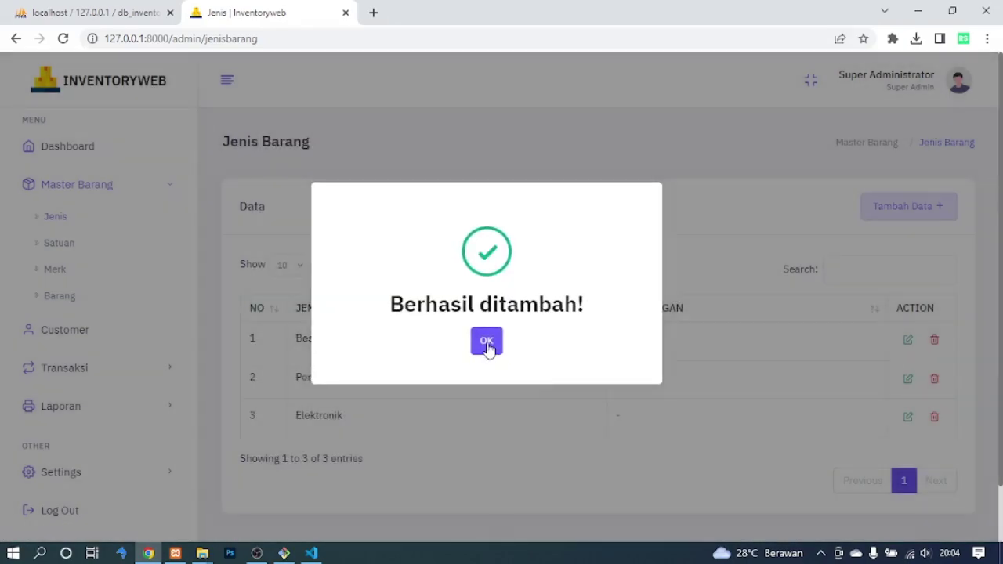
pyautogui.click(486, 344)
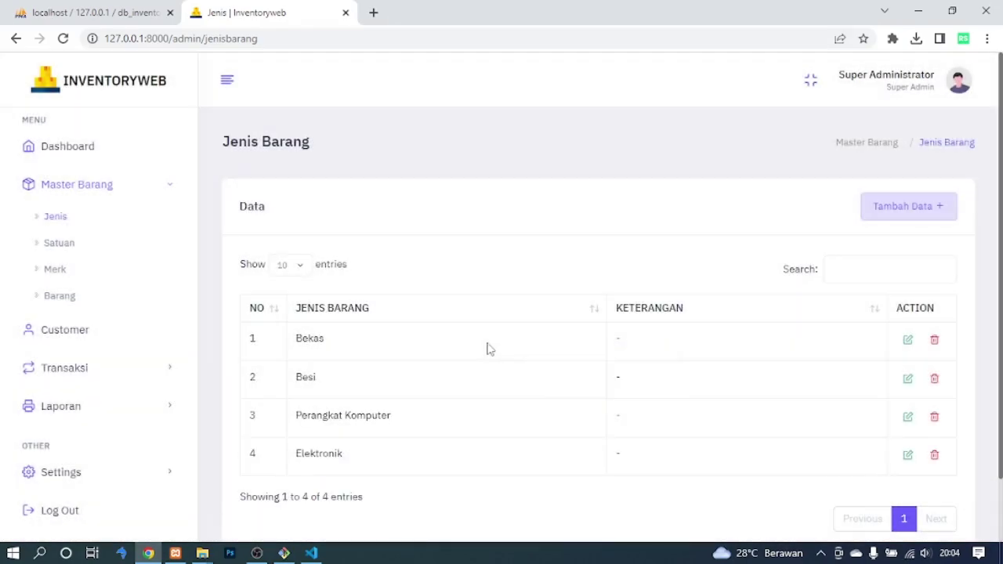
# Rename the Bekas item type to 'Bekas 1', then back to 'Bekas'.
pyautogui.moveTo(306, 345); pyautogui.dragTo(351, 355)
pyautogui.click(355, 355)
pyautogui.click(907, 342)
pyautogui.write('1')
pyautogui.click(550, 416)
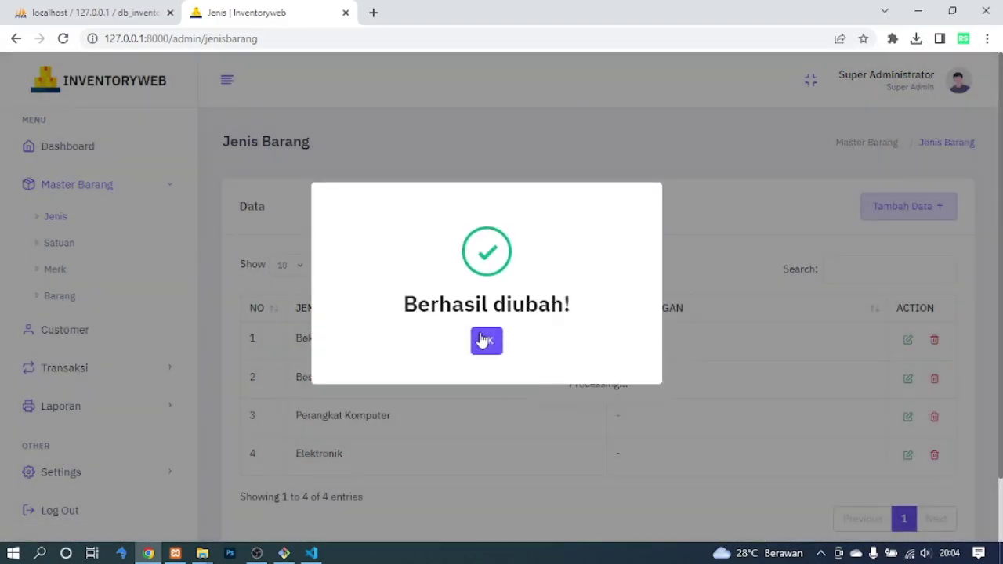
pyautogui.click(486, 343)
pyautogui.click(907, 342)
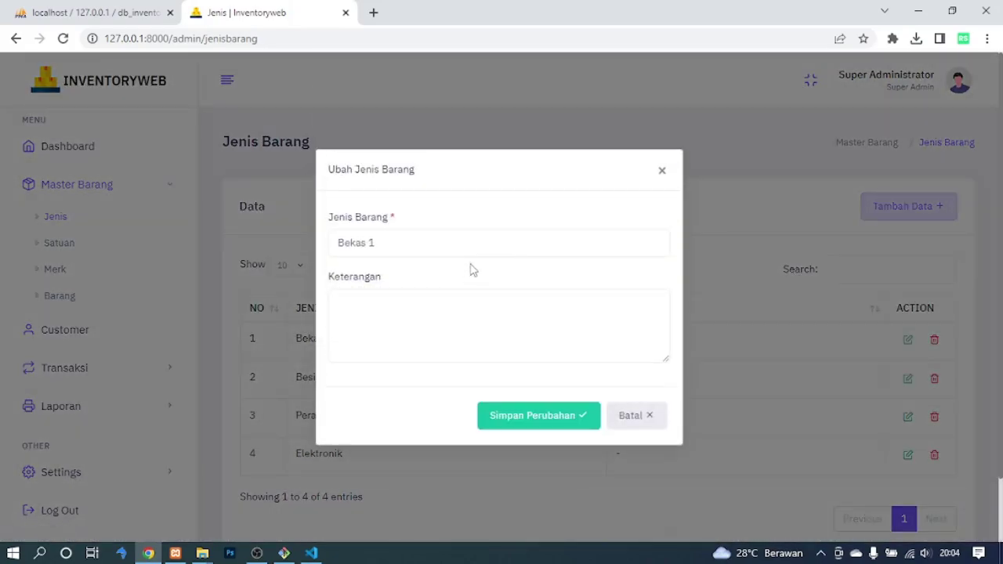
pyautogui.click(530, 413)
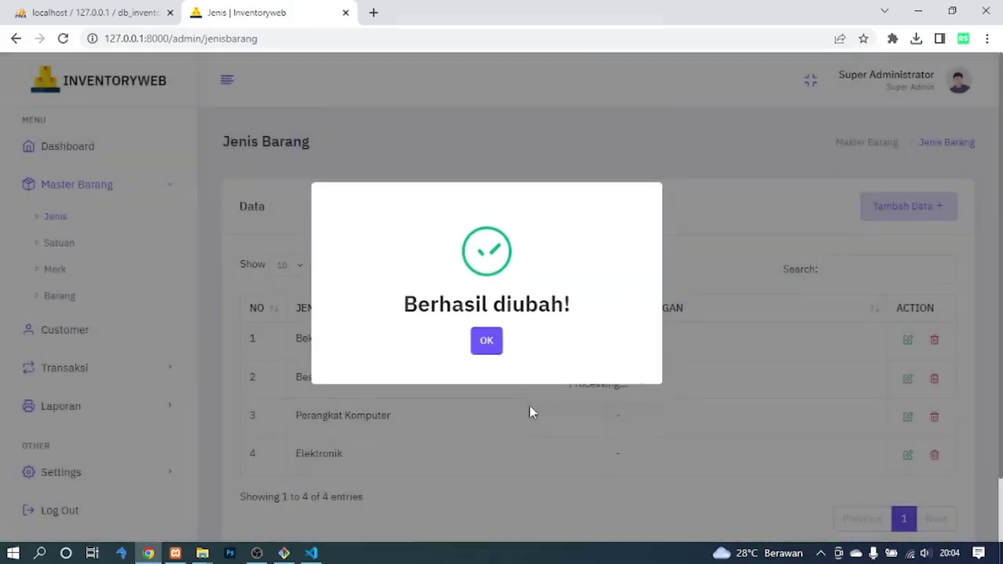
pyautogui.click(482, 343)
# Delete the Bekas item type and go to the Satuan units page.
pyautogui.click(935, 347)
pyautogui.click(473, 361)
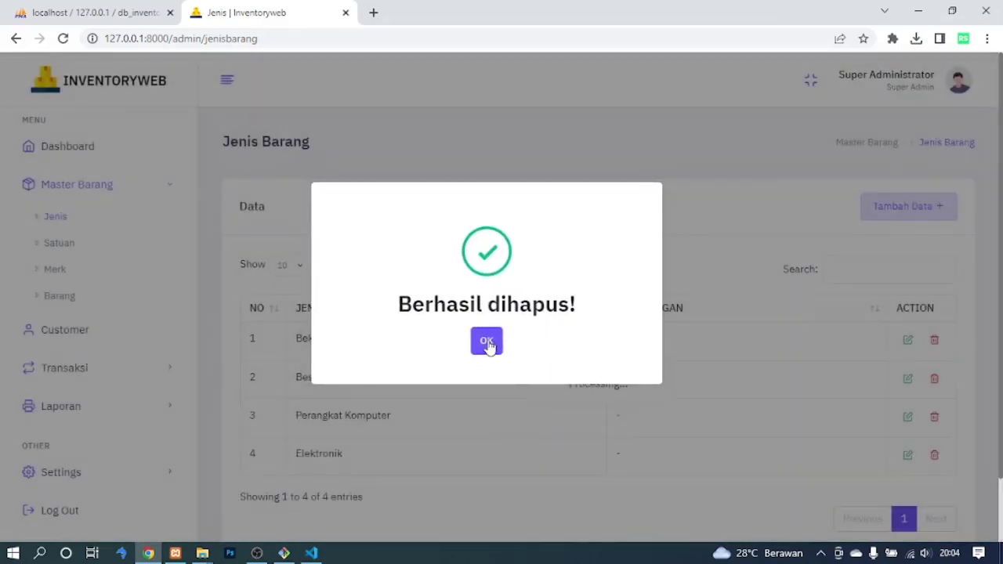
pyautogui.click(484, 342)
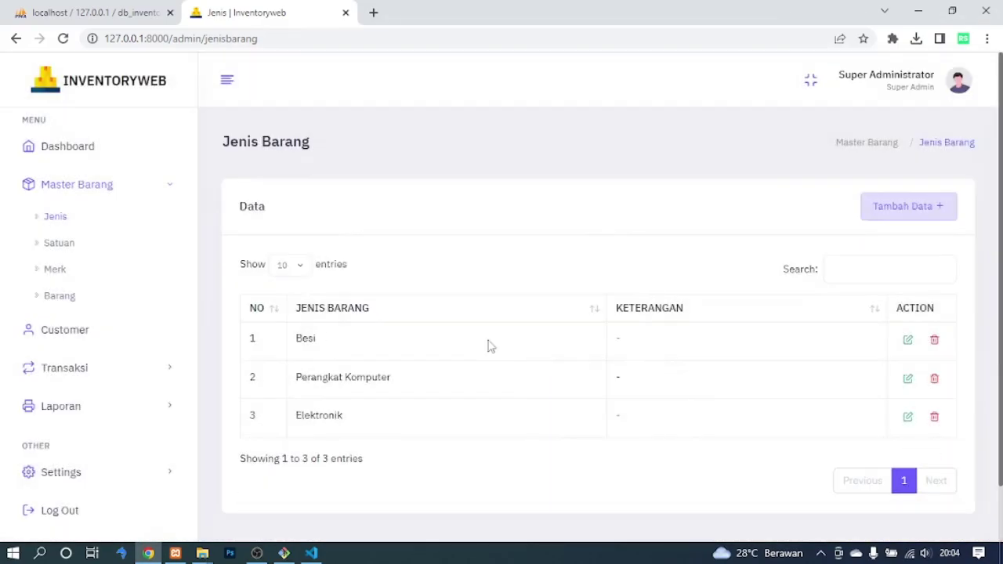
pyautogui.click(68, 246)
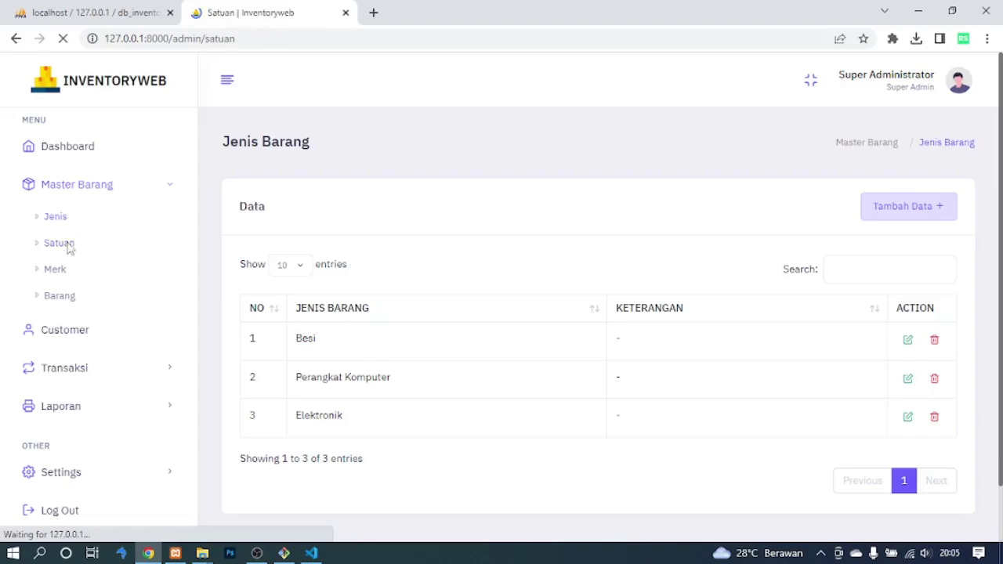
# Add a new unit named 'LUSIN'.
pyautogui.scroll(-3, 627, 251)
pyautogui.scroll(3, 936, 259)
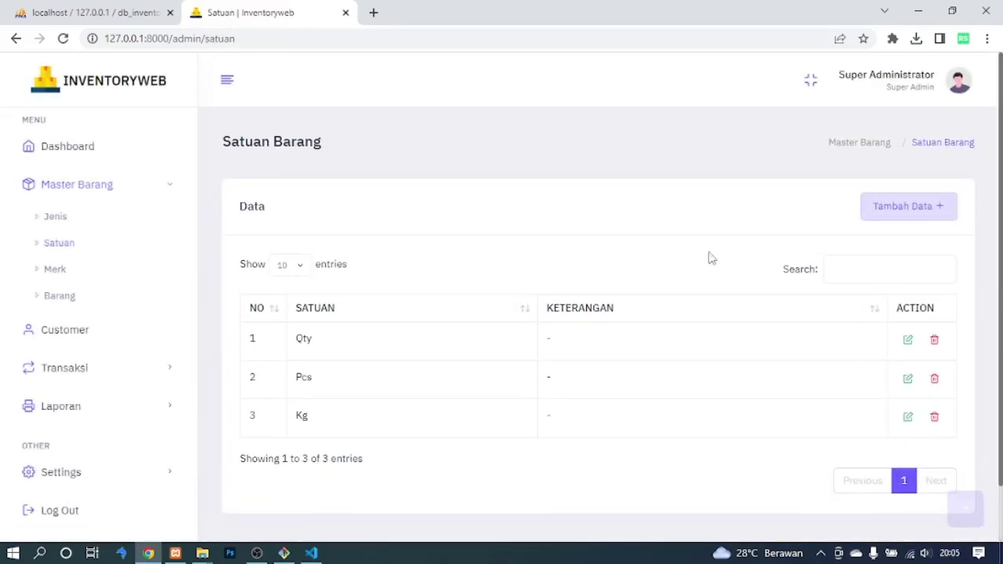
pyautogui.click(915, 206)
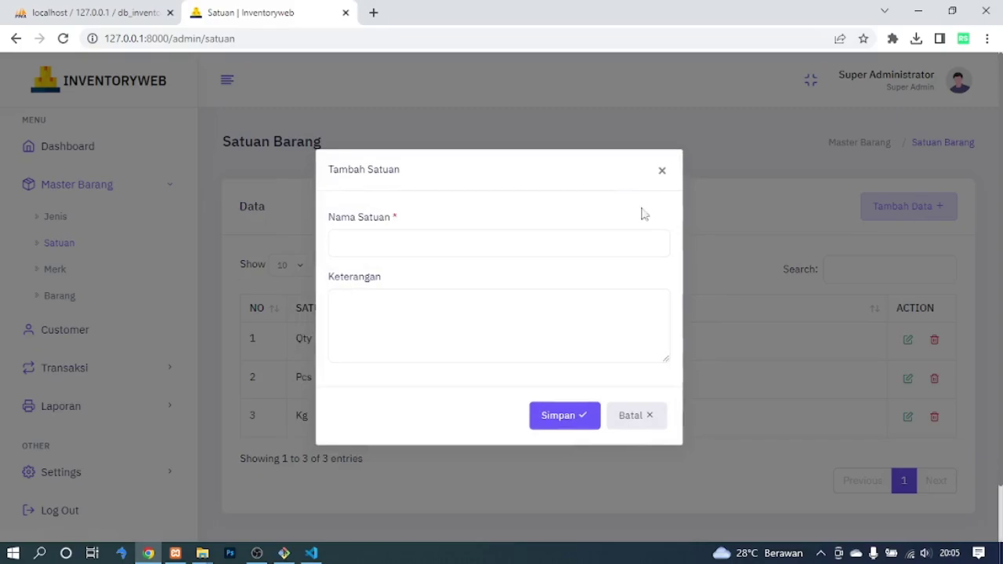
pyautogui.click(484, 245)
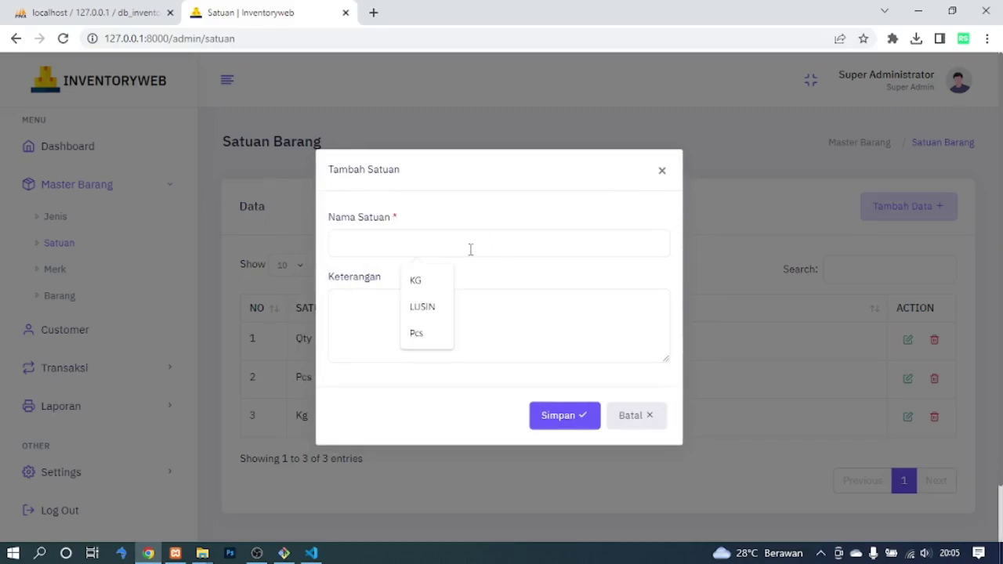
pyautogui.write('LUSIN')
pyautogui.click(558, 417)
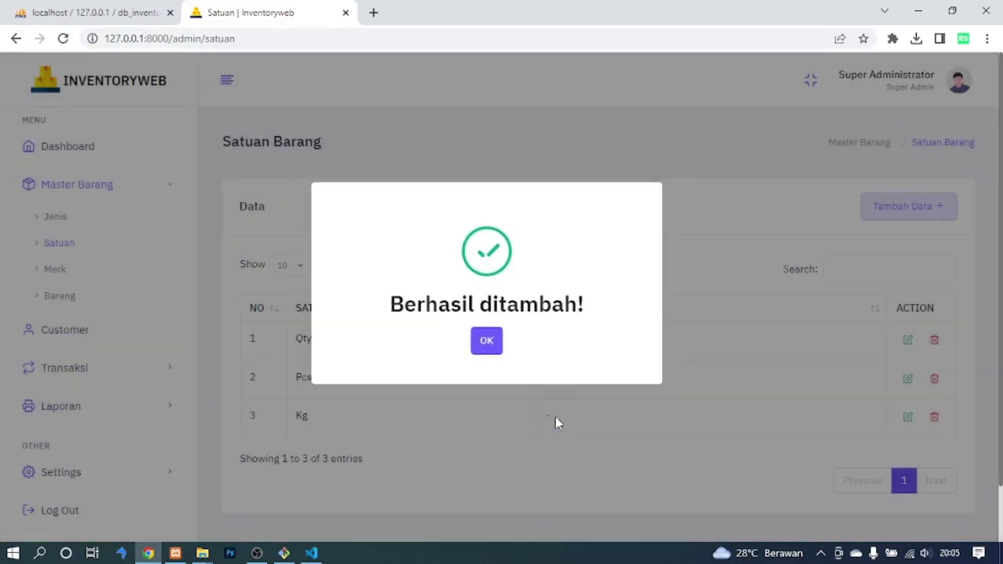
pyautogui.click(485, 345)
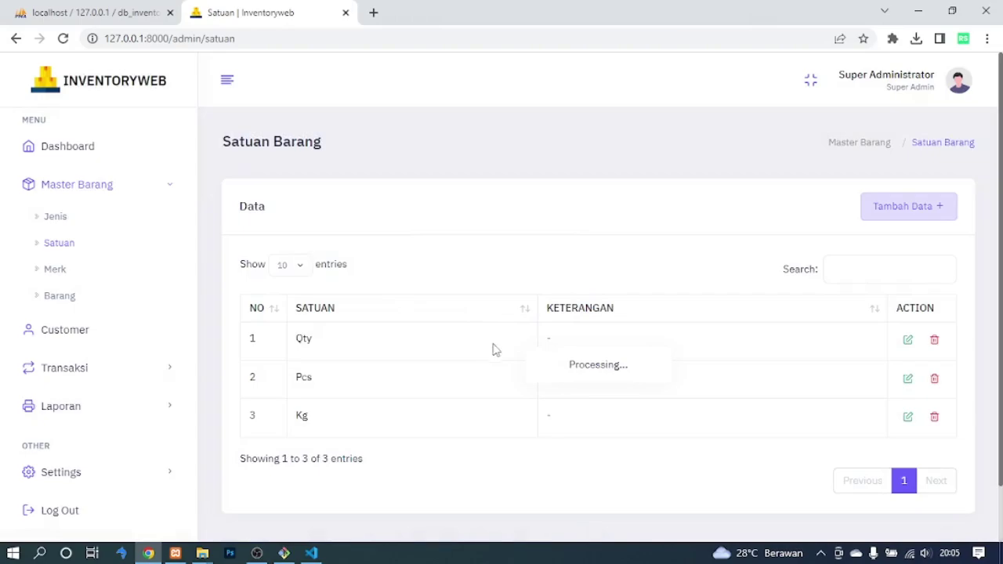
# Rename the LUSIN unit to 'LUSIN 1'.
pyautogui.click(908, 342)
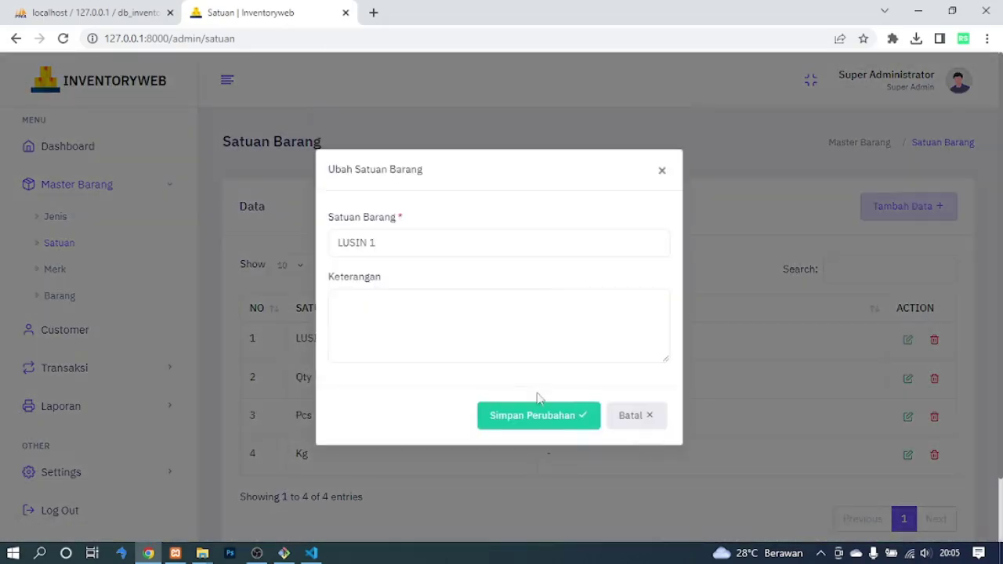
pyautogui.click(540, 414)
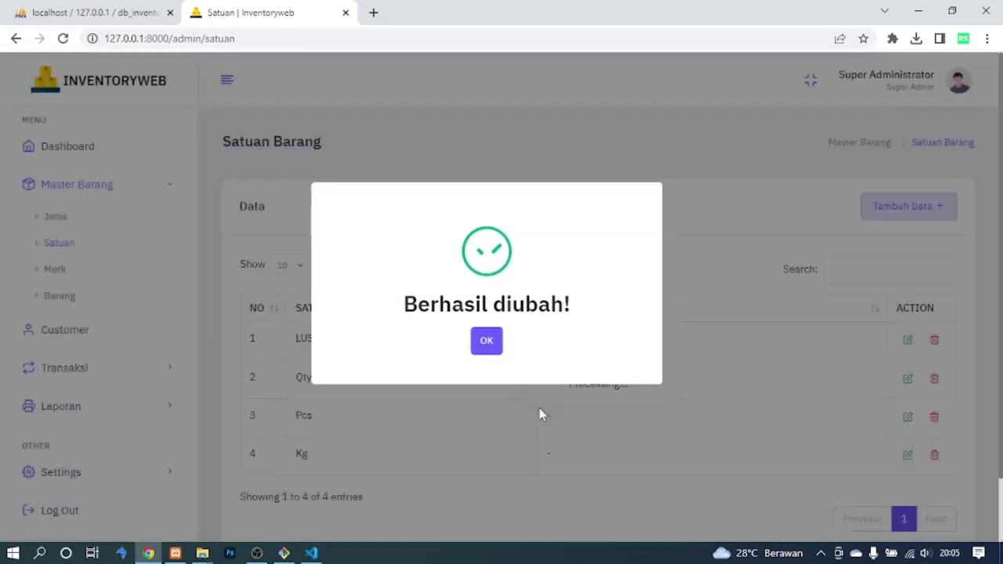
pyautogui.click(487, 340)
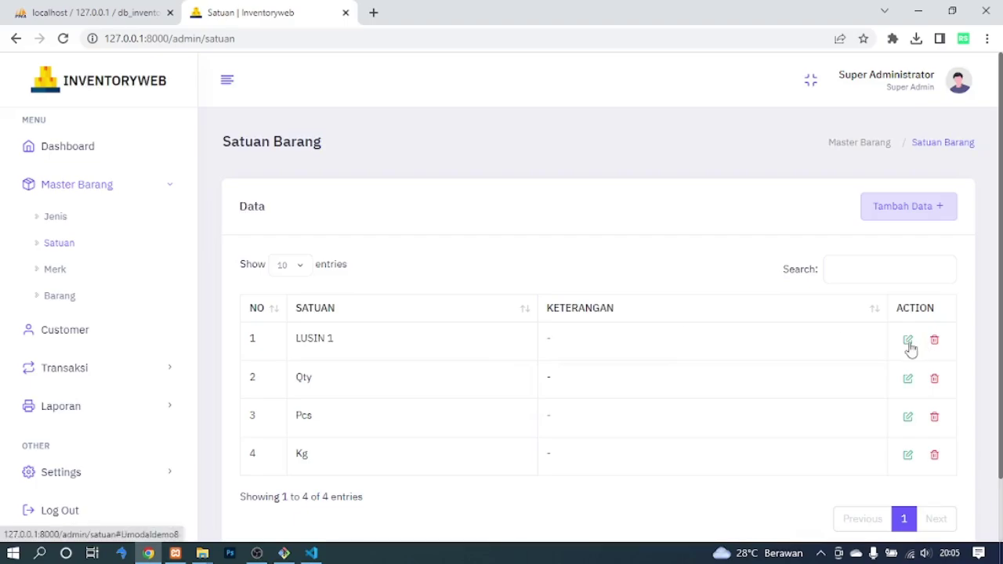
# Delete the LUSIN 1 unit and go to the Merk brands page.
pyautogui.click(935, 341)
pyautogui.click(470, 367)
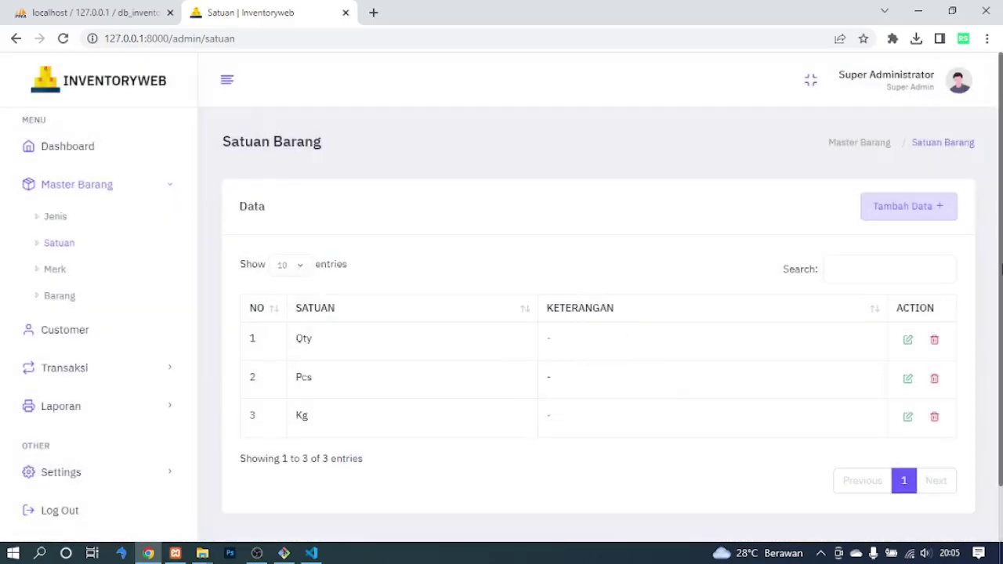
pyautogui.click(55, 270)
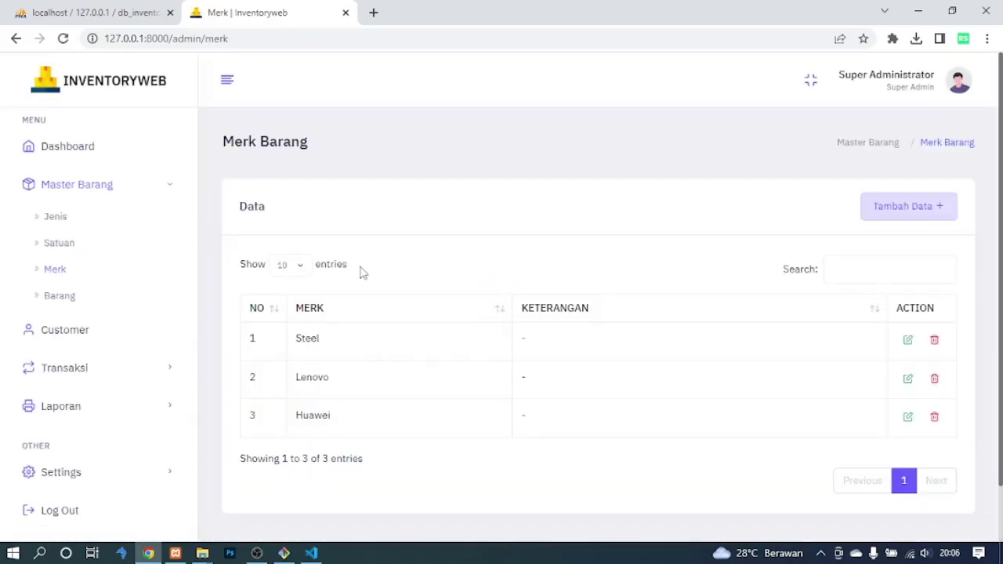
# Add a new brand named 'Uniqlo'.
pyautogui.click(907, 207)
pyautogui.click(497, 250)
pyautogui.write('Uniqlo')
pyautogui.click(561, 416)
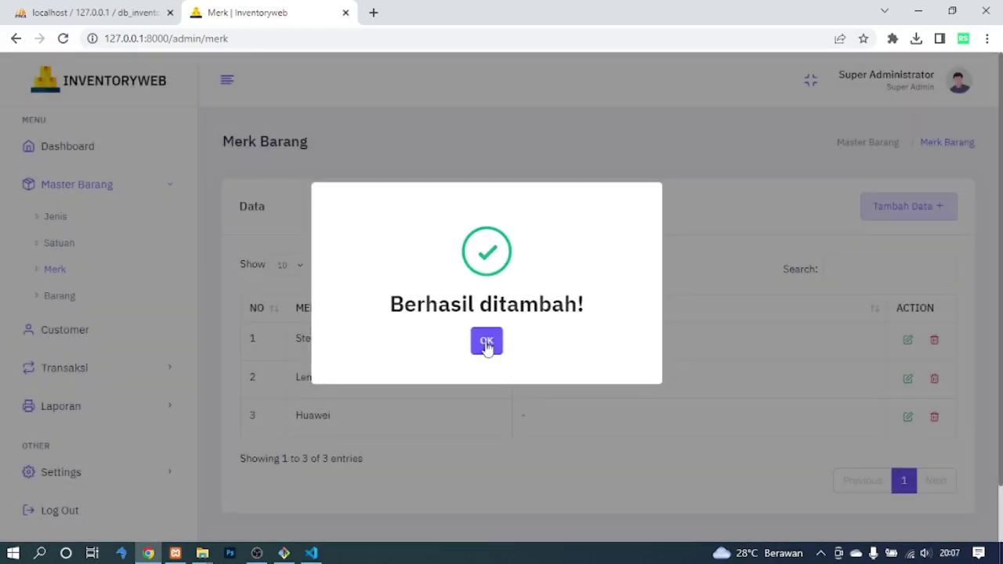
pyautogui.click(486, 342)
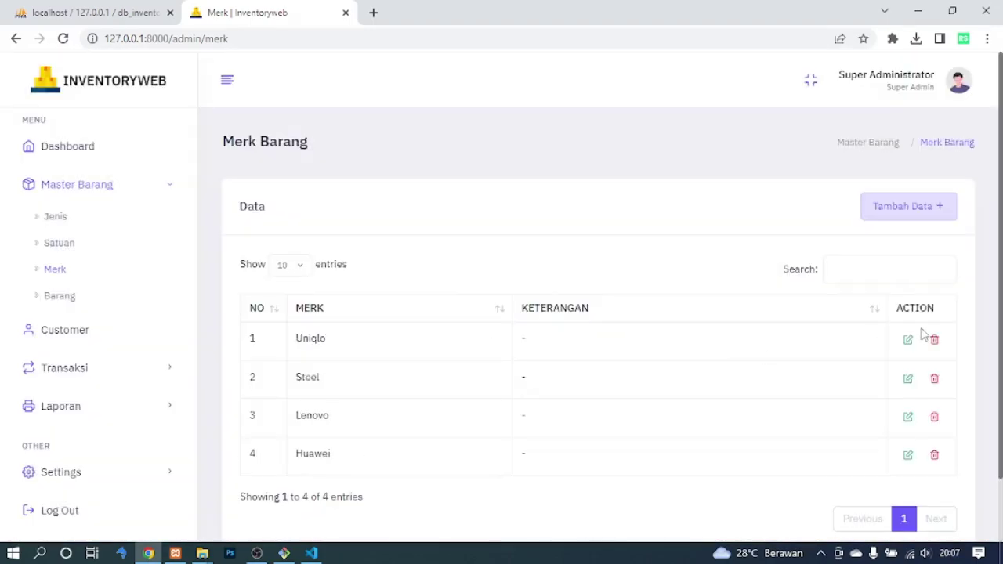
# Test that Uniqlo can't be saved with an empty name, then re-enter and save it.
pyautogui.click(909, 341)
pyautogui.hotkey('ctrl', 'a')
pyautogui.press('BackSpace')
pyautogui.click(524, 415)
pyautogui.click(486, 340)
pyautogui.click(533, 248)
pyautogui.write('Uni')
pyautogui.click(561, 415)
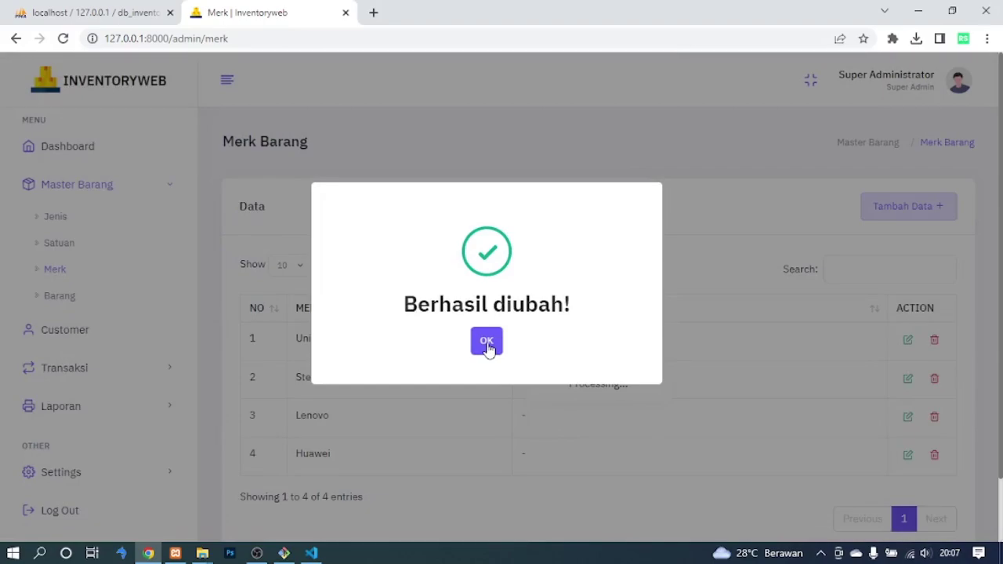
pyautogui.click(486, 343)
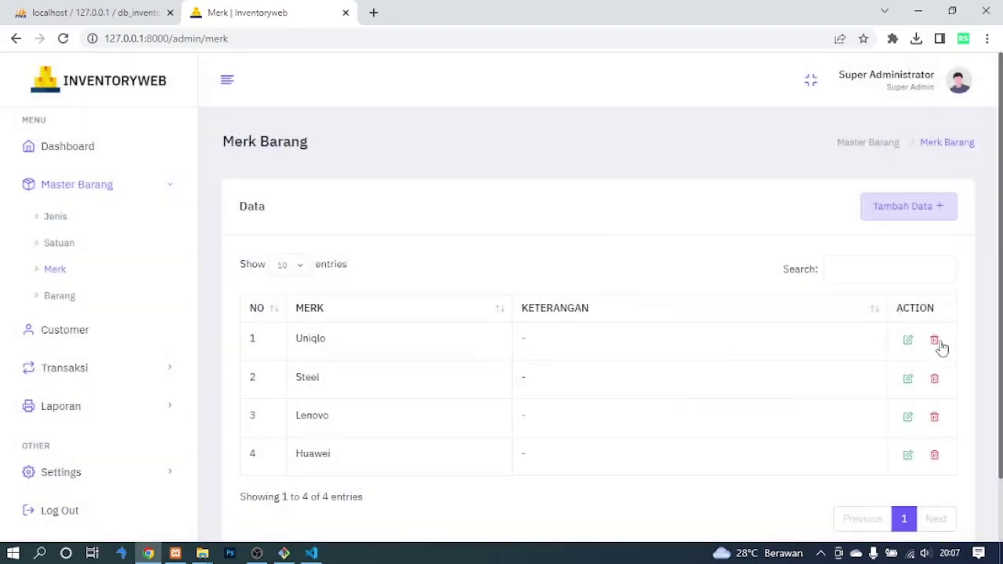
# Delete the Uniqlo brand and go to the Barang item list.
pyautogui.click(935, 343)
pyautogui.click(470, 366)
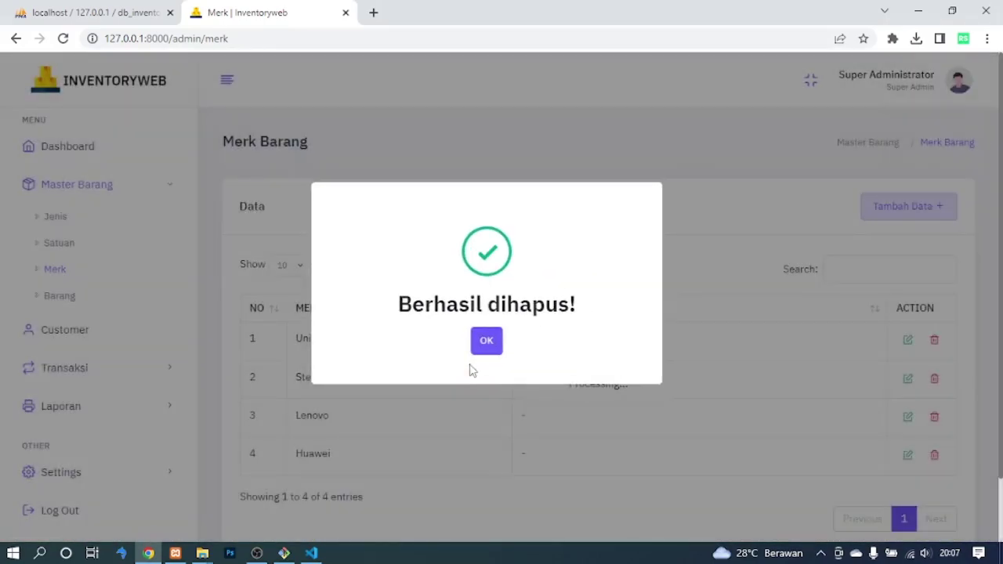
pyautogui.click(486, 341)
pyautogui.scroll(-1, 709, 362)
pyautogui.scroll(1, 461, 271)
pyautogui.click(58, 302)
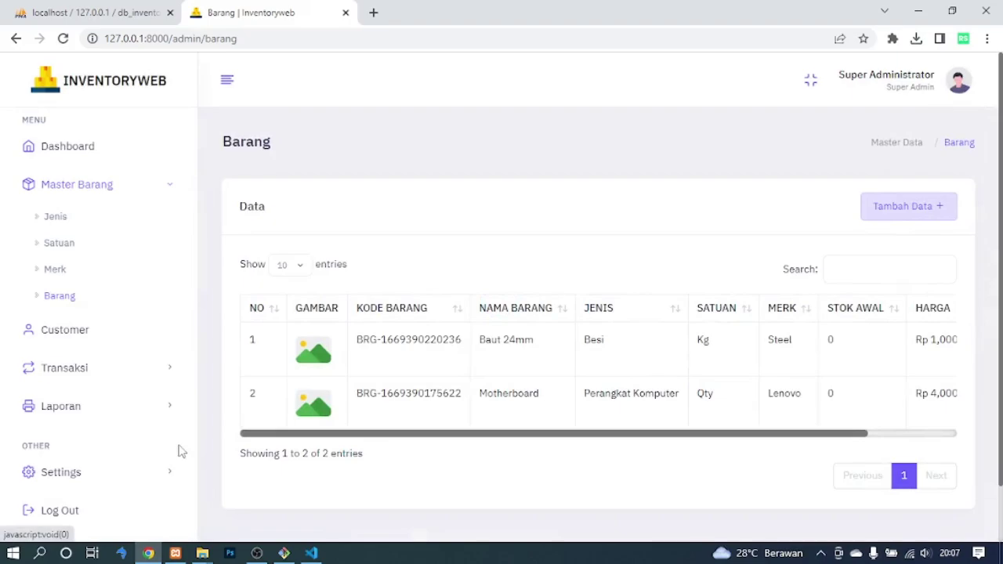
# Preview the first item's picture and keep the list at 10 entries per page.
pyautogui.moveTo(531, 436); pyautogui.dragTo(462, 459)
pyautogui.click(313, 353)
pyautogui.click(680, 131)
pyautogui.click(294, 269)
pyautogui.click(295, 269)
pyautogui.moveTo(435, 433); pyautogui.dragTo(467, 433)
# Start a new item named 'Tiang 5meter', replacing the trial name Aqua.
pyautogui.click(901, 206)
pyautogui.click(337, 232)
pyautogui.write('Aqua')
pyautogui.click(334, 287)
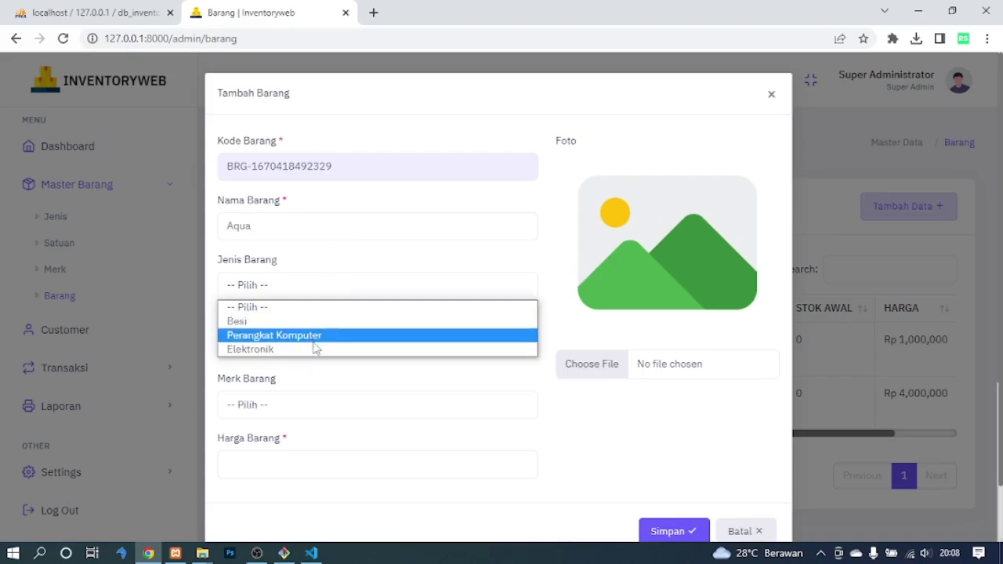
pyautogui.click(243, 224)
pyautogui.doubleClick(225, 225)
pyautogui.press('BackSpace')
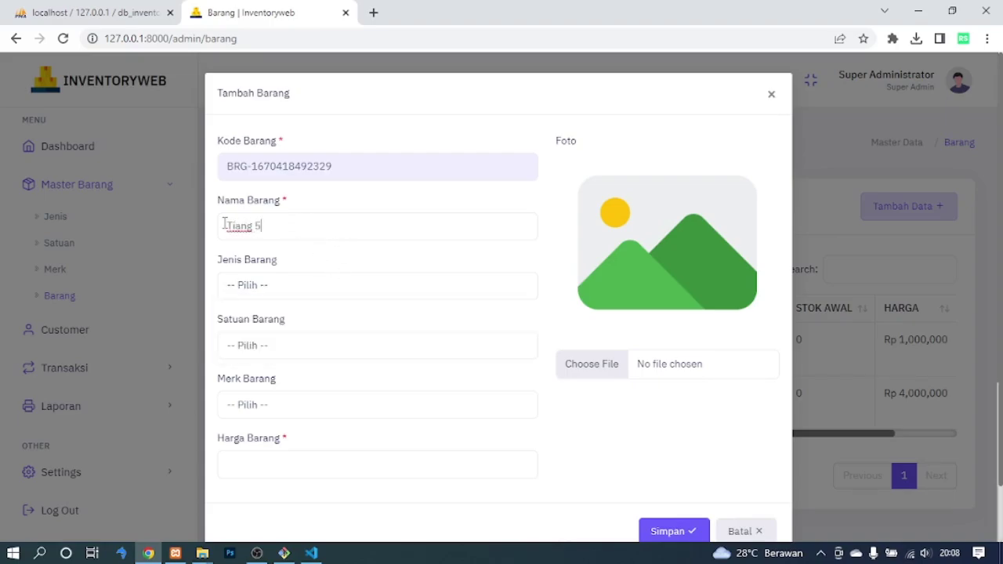
pyautogui.write('Tiang 5meter')
# Set type Besi, unit Qty and brand Steel, and save the item at Rp 200,000.
pyautogui.click(274, 285)
pyautogui.click(284, 320)
pyautogui.click(286, 342)
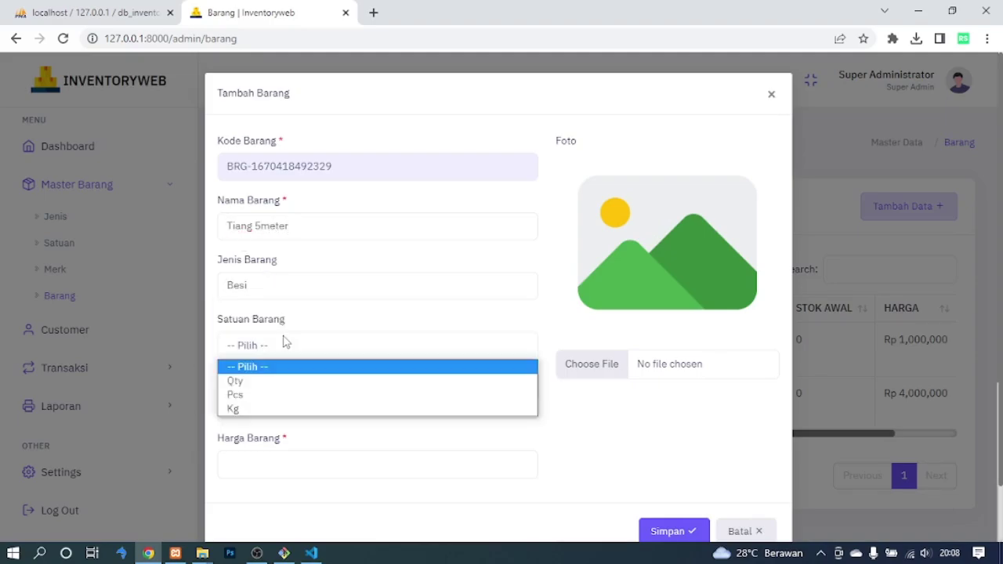
pyautogui.click(276, 381)
pyautogui.click(276, 403)
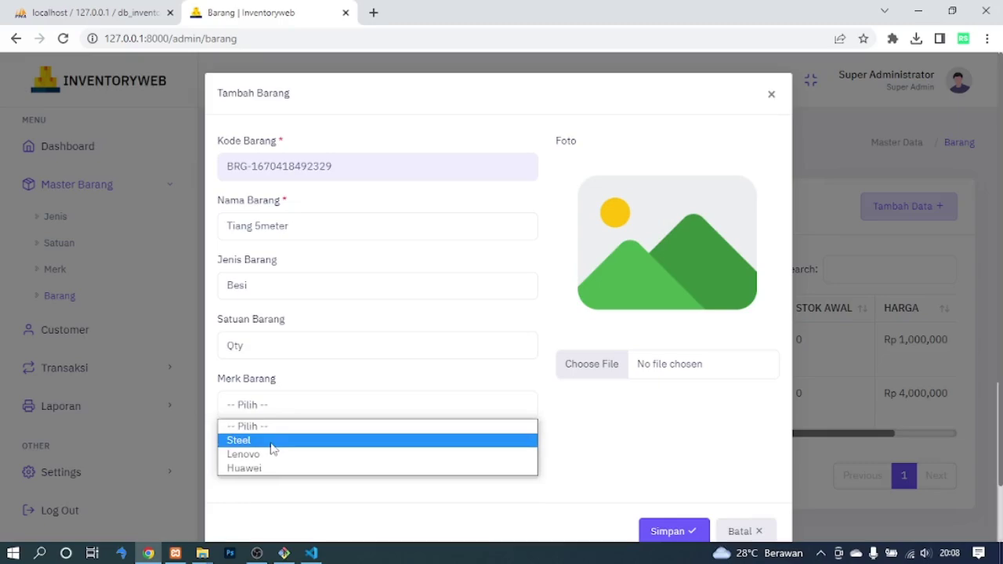
pyautogui.click(274, 443)
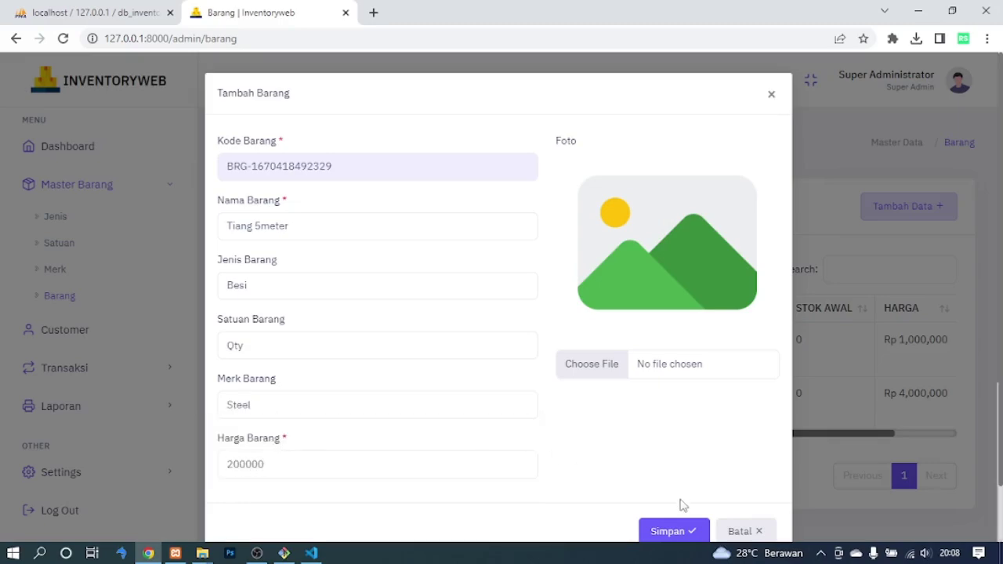
pyautogui.click(668, 530)
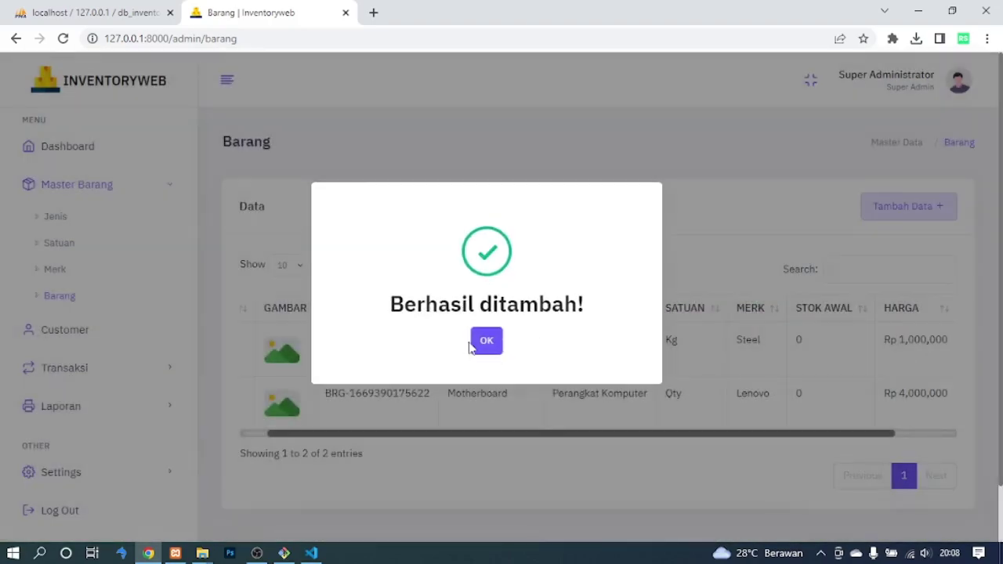
pyautogui.click(478, 345)
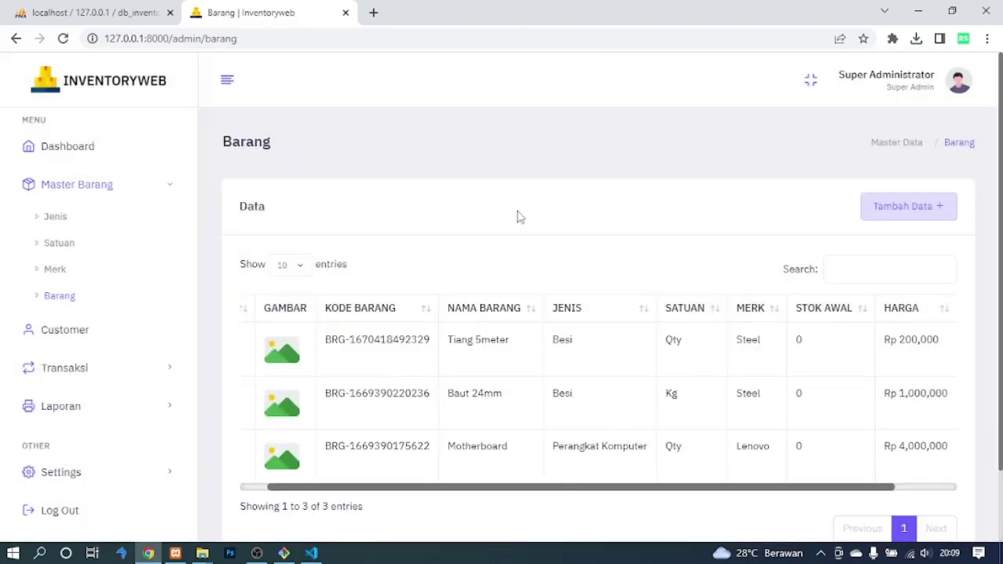
# Rename the item to 'Tiang 5 Meter' priced Rp 250,000 and save.
pyautogui.moveTo(525, 488); pyautogui.dragTo(772, 495)
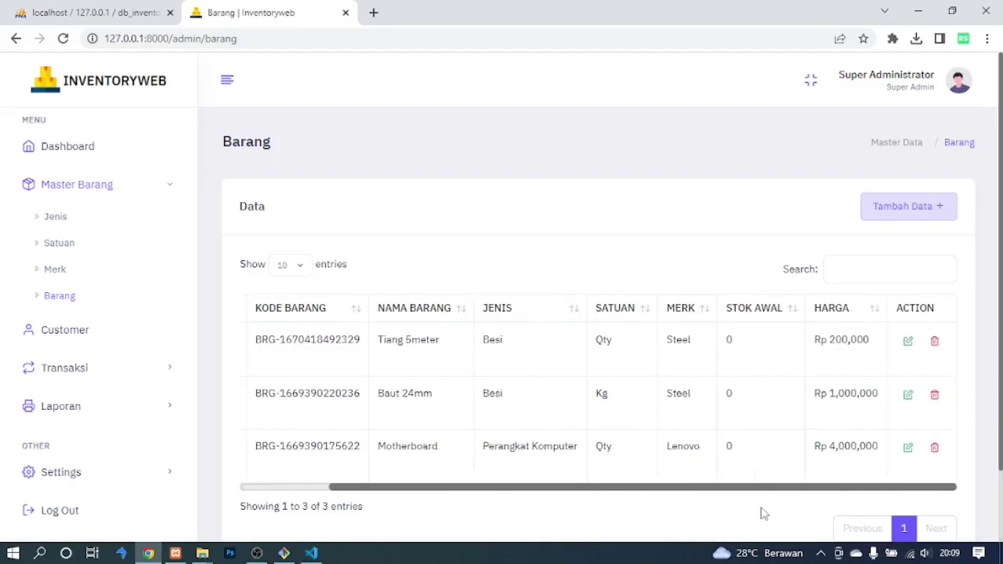
pyautogui.click(907, 340)
pyautogui.scroll(-1, 653, 385)
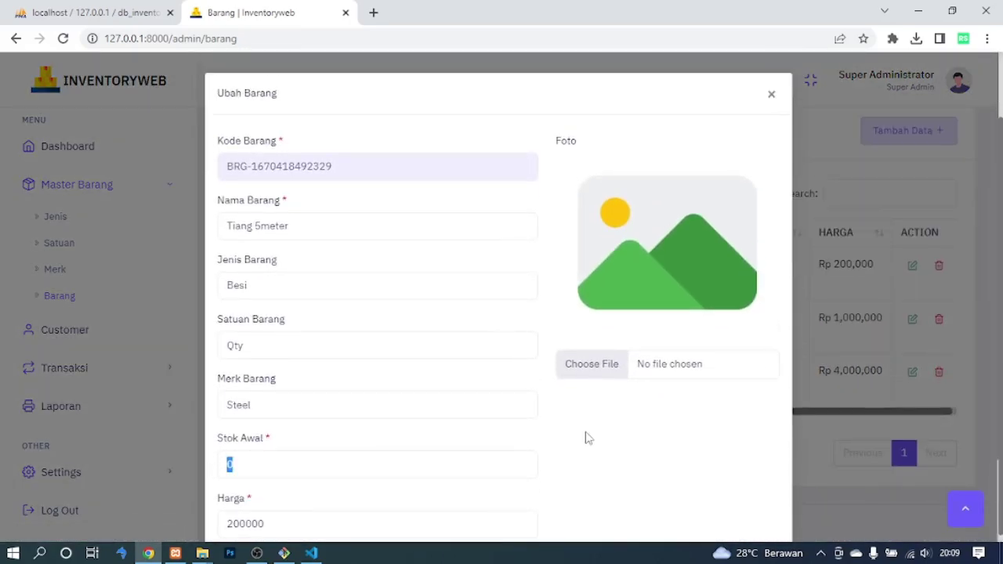
pyautogui.scroll(-2, 620, 436)
pyautogui.doubleClick(283, 140)
pyautogui.write('5')
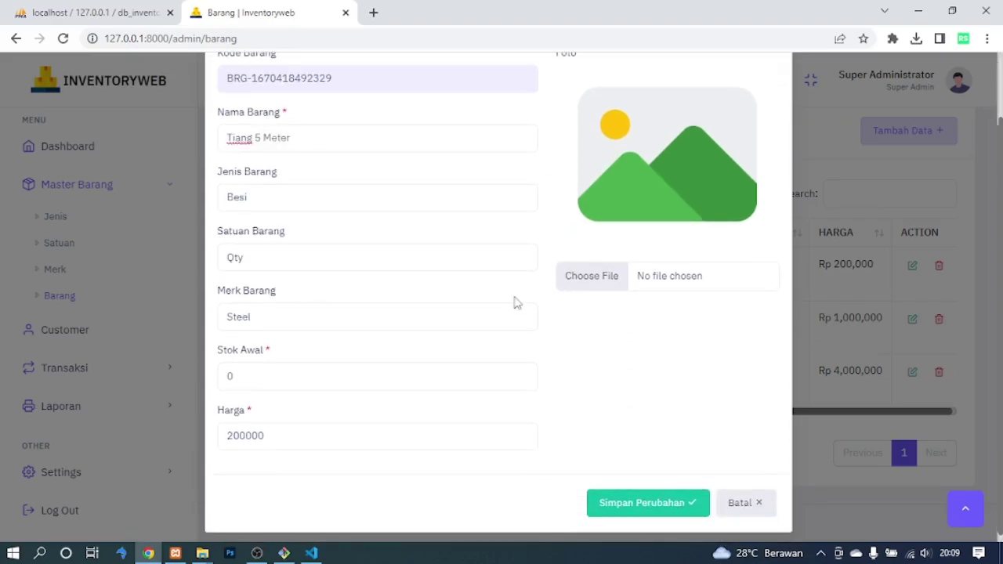
pyautogui.click(660, 502)
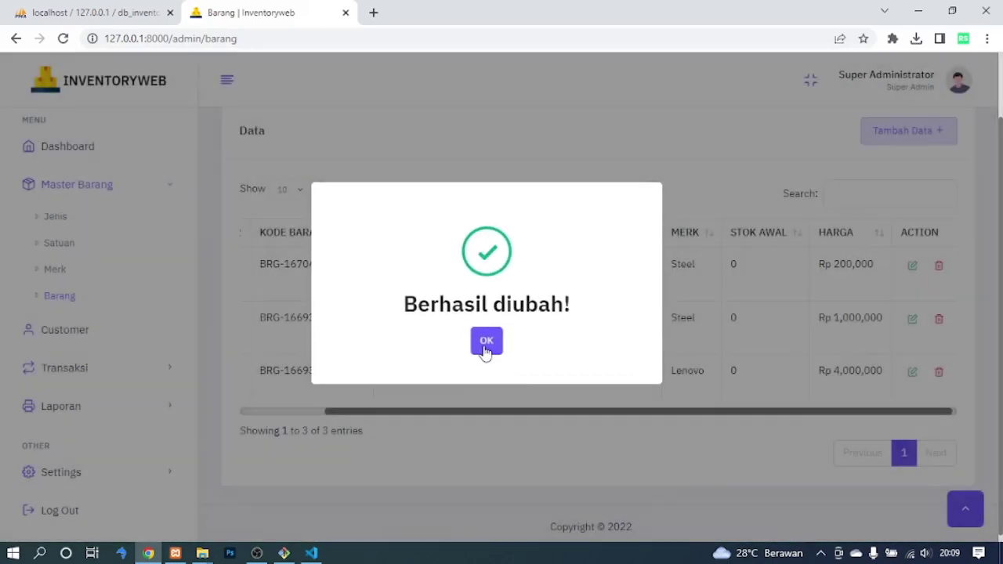
pyautogui.click(483, 345)
# Go to the Customer page.
pyautogui.moveTo(382, 261); pyautogui.dragTo(478, 273)
pyautogui.click(688, 419)
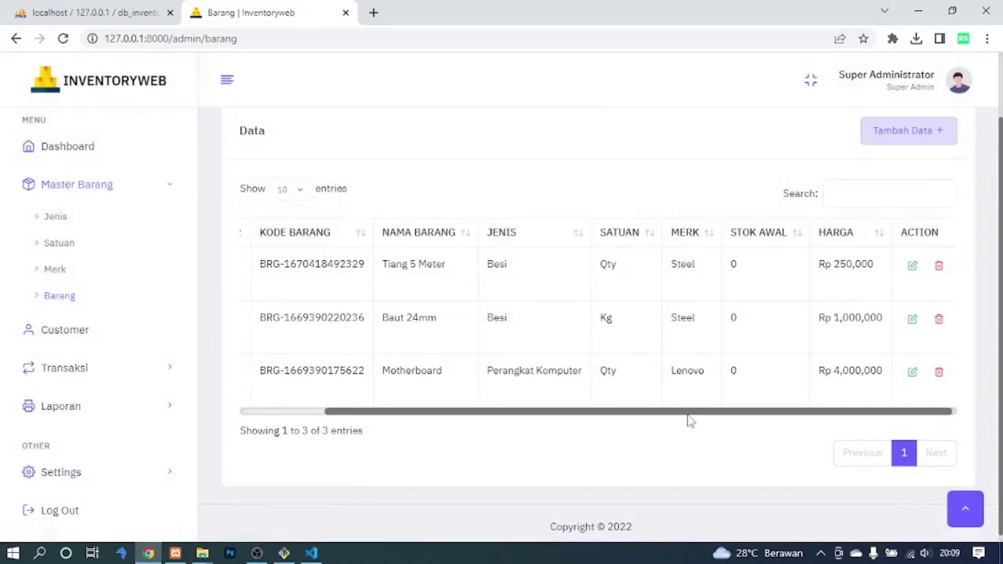
pyautogui.moveTo(707, 413); pyautogui.dragTo(376, 425)
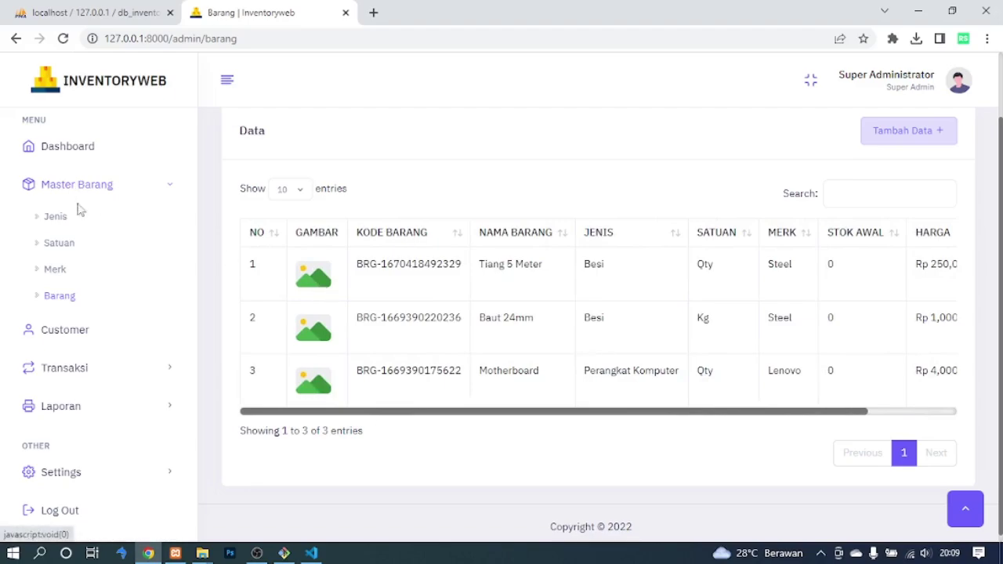
pyautogui.click(64, 330)
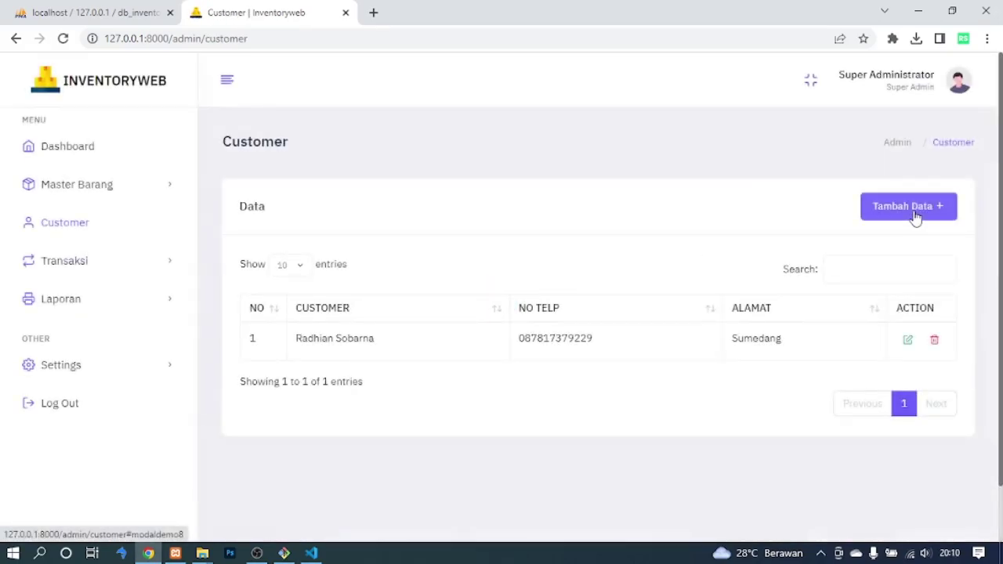
# Add a new customer with their name, phone number and address.
pyautogui.click(914, 213)
pyautogui.click(505, 202)
pyautogui.write('Radhin')
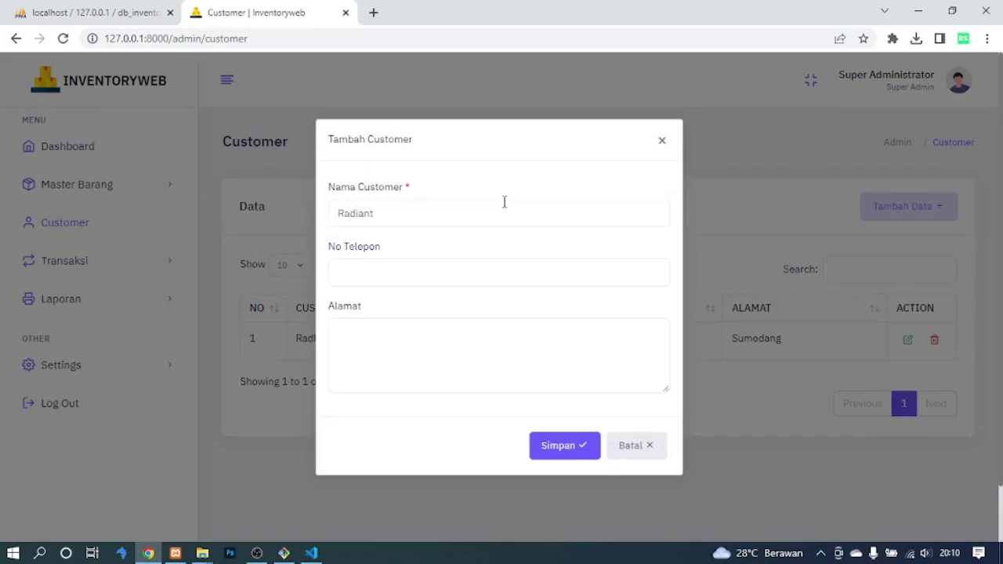
pyautogui.click(477, 273)
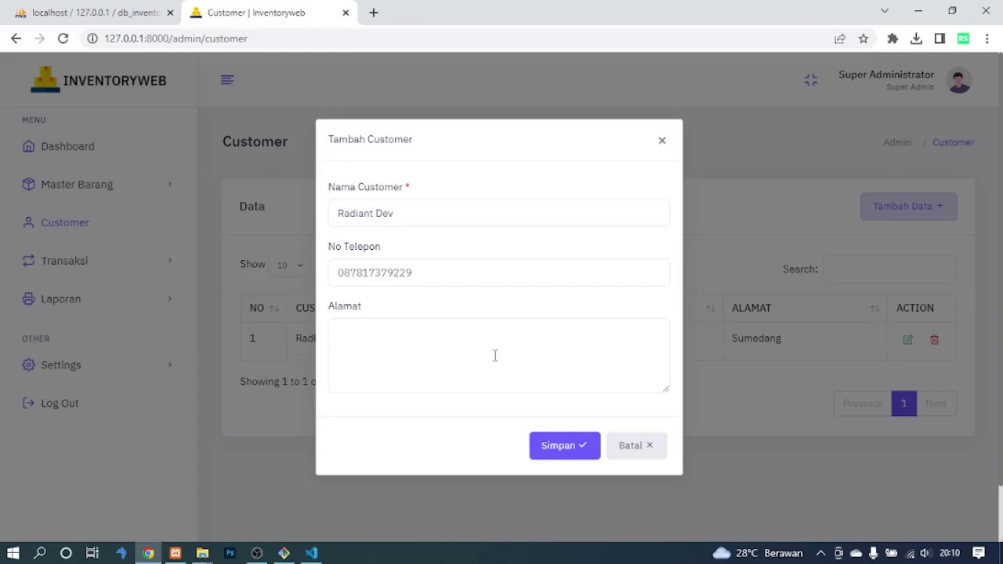
pyautogui.write('medang')
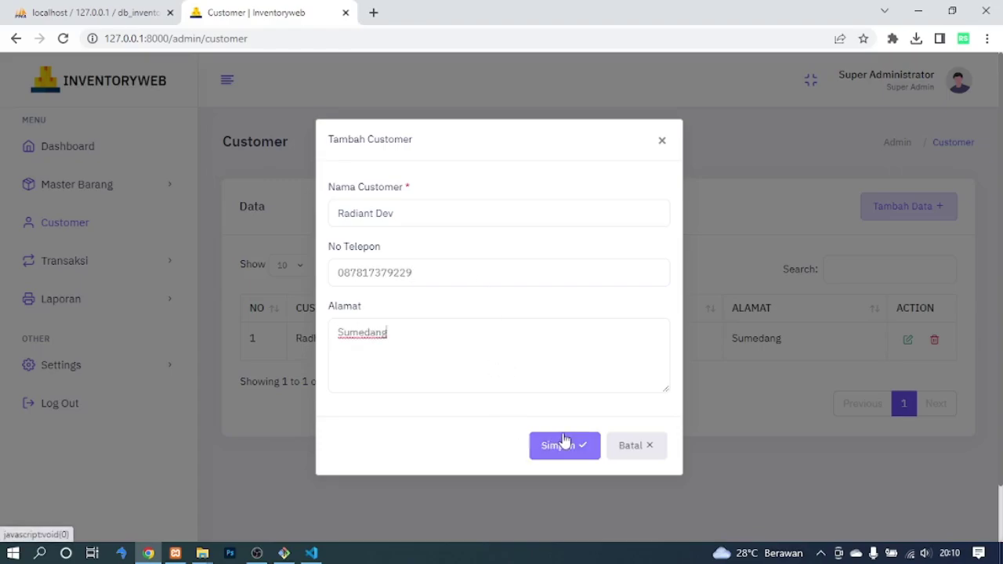
pyautogui.click(561, 445)
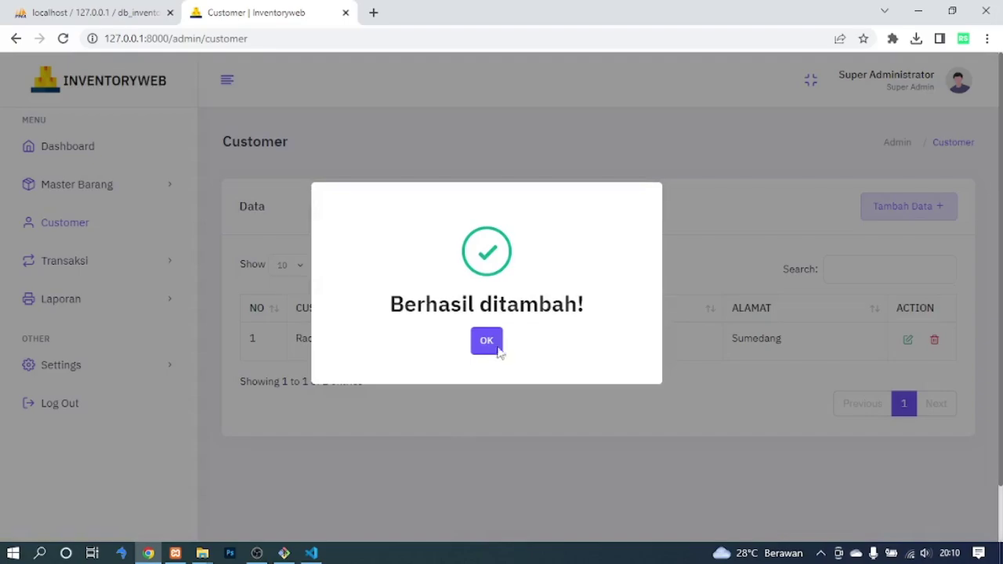
pyautogui.click(481, 342)
# Open the Barang Masuk incoming goods page under Transaksi.
pyautogui.moveTo(296, 339); pyautogui.dragTo(806, 309)
pyautogui.click(712, 218)
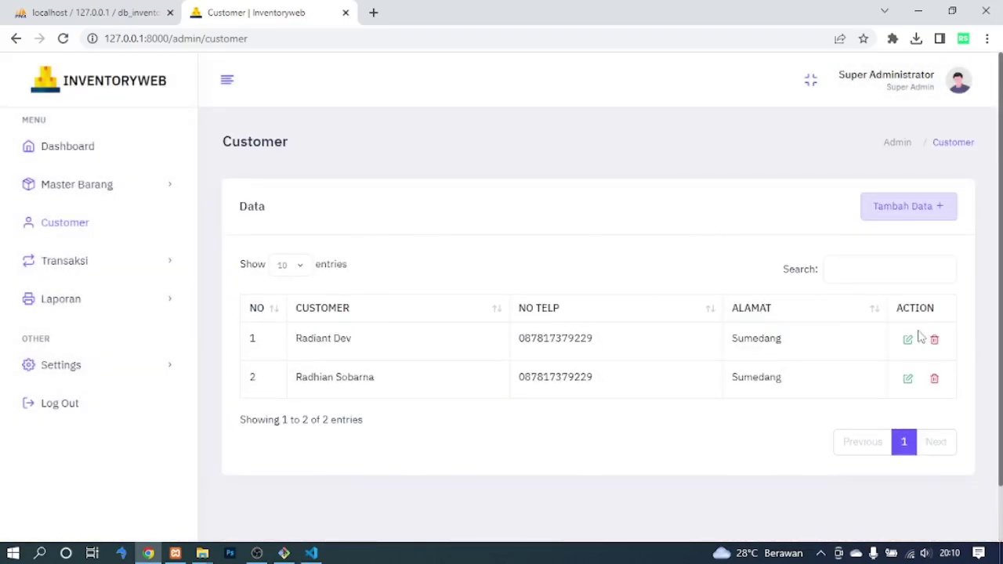
pyautogui.click(145, 264)
pyautogui.click(90, 295)
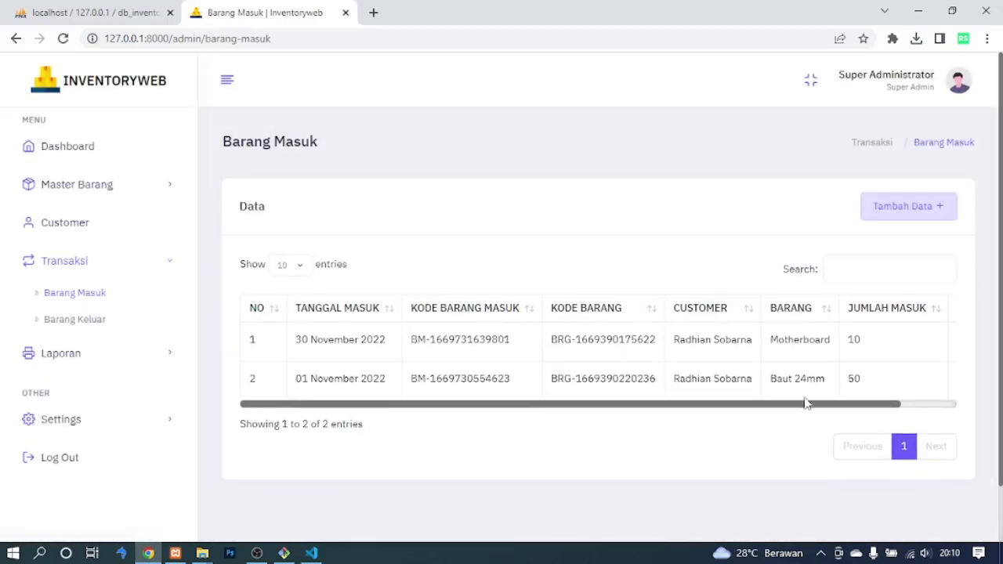
# Start an incoming entry dated 1 December 2022 for the new customer and Tiang 5 Meter.
pyautogui.moveTo(771, 406); pyautogui.dragTo(659, 416)
pyautogui.click(887, 210)
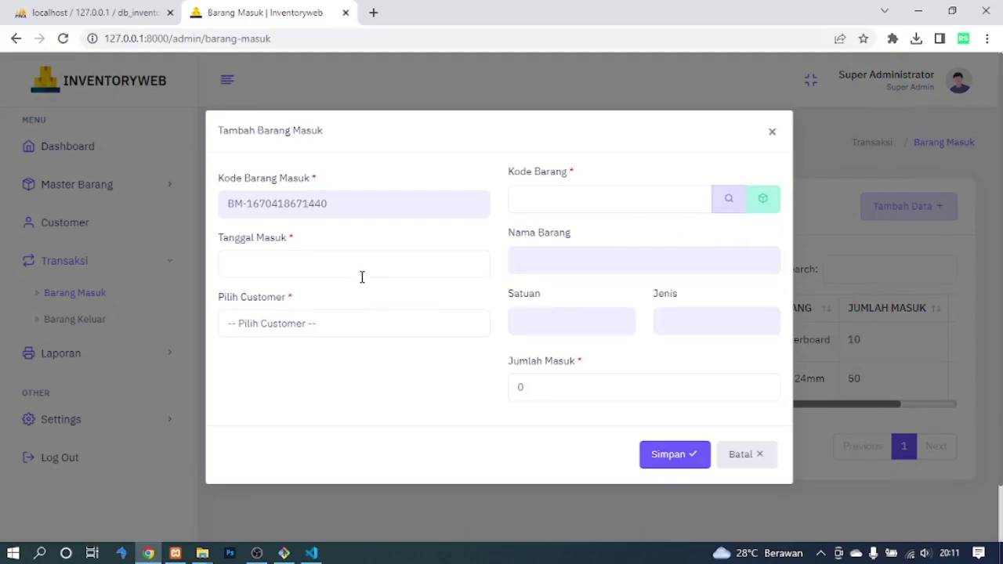
pyautogui.click(360, 270)
pyautogui.click(359, 354)
pyautogui.click(322, 334)
pyautogui.click(317, 359)
pyautogui.click(757, 200)
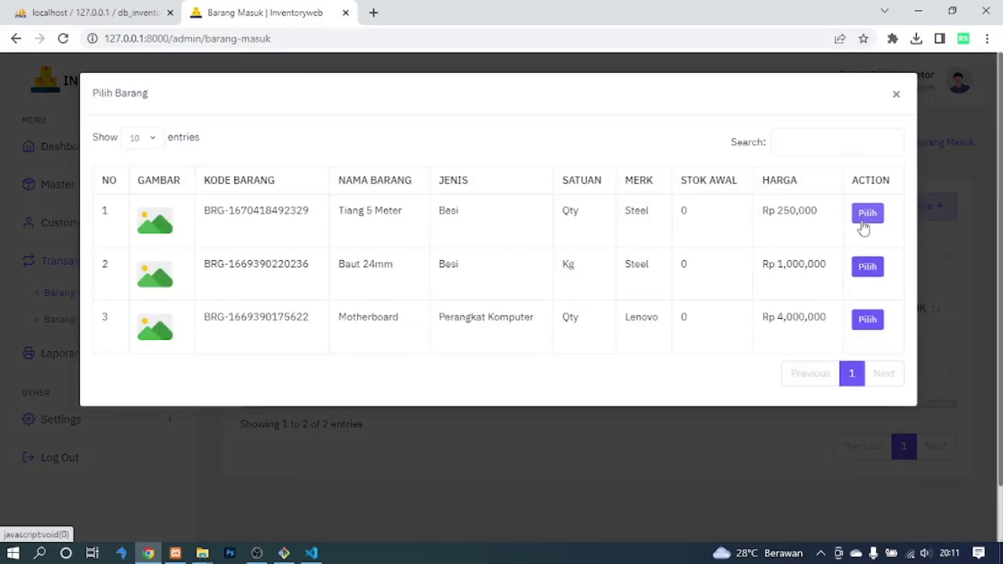
pyautogui.click(858, 221)
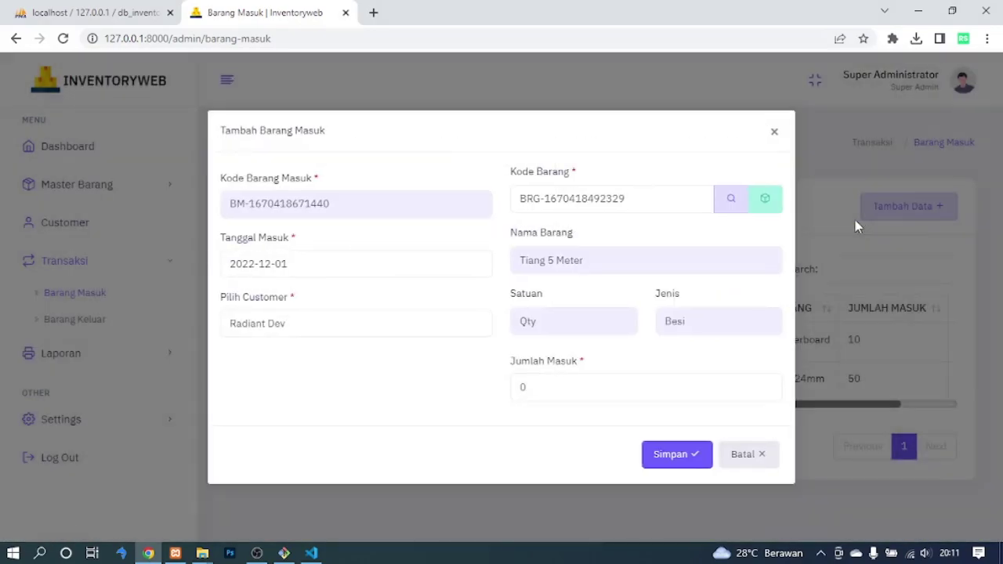
# Enter an incoming quantity of 100 and save the entry.
pyautogui.click(530, 392)
pyautogui.write('100')
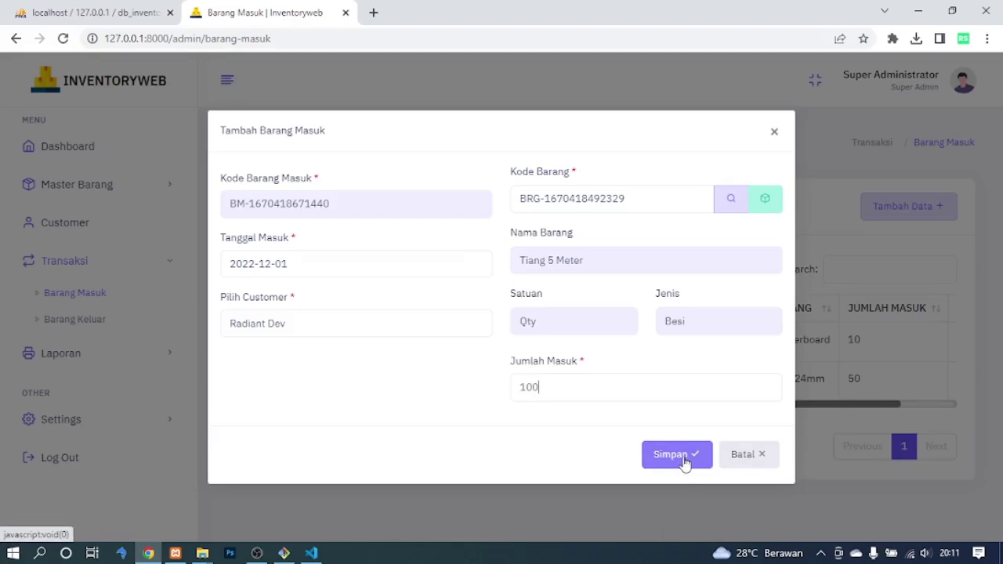
pyautogui.click(683, 463)
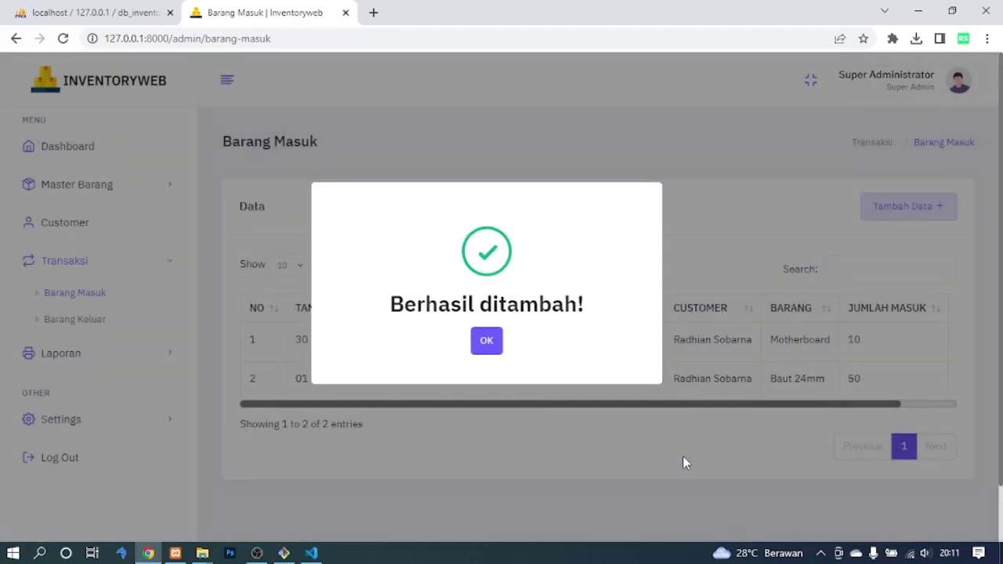
pyautogui.click(496, 337)
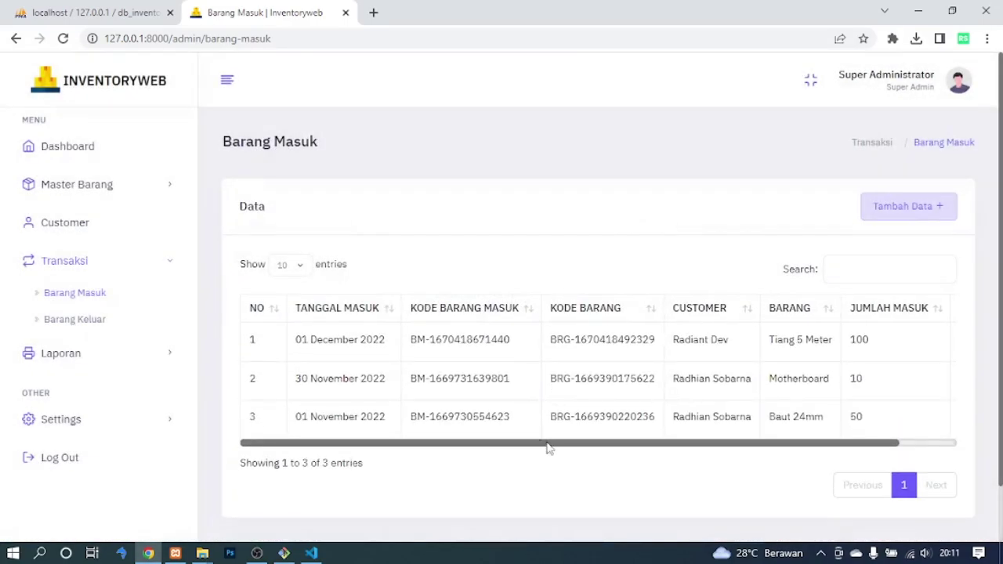
pyautogui.moveTo(545, 448); pyautogui.dragTo(602, 447)
pyautogui.moveTo(723, 365); pyautogui.dragTo(829, 351)
pyautogui.click(829, 352)
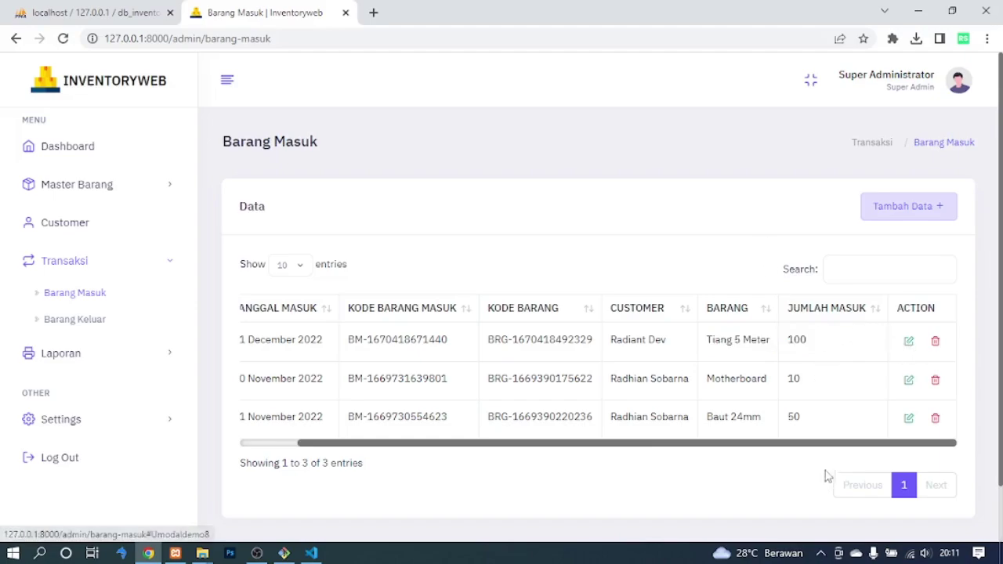
# Paste the first row's item code into a new entry form to look it up, then cancel.
pyautogui.moveTo(679, 444); pyautogui.dragTo(619, 453)
pyautogui.moveTo(411, 340); pyautogui.dragTo(666, 343)
pyautogui.hotkey('ctrl', 'c')
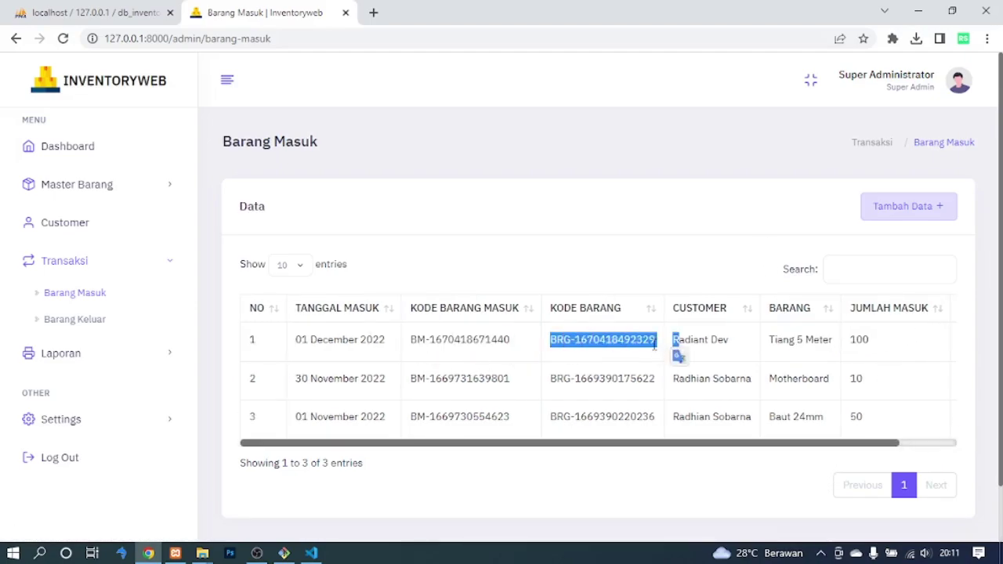
pyautogui.click(905, 206)
pyautogui.click(650, 206)
pyautogui.hotkey('ctrl', 'v')
pyautogui.click(721, 206)
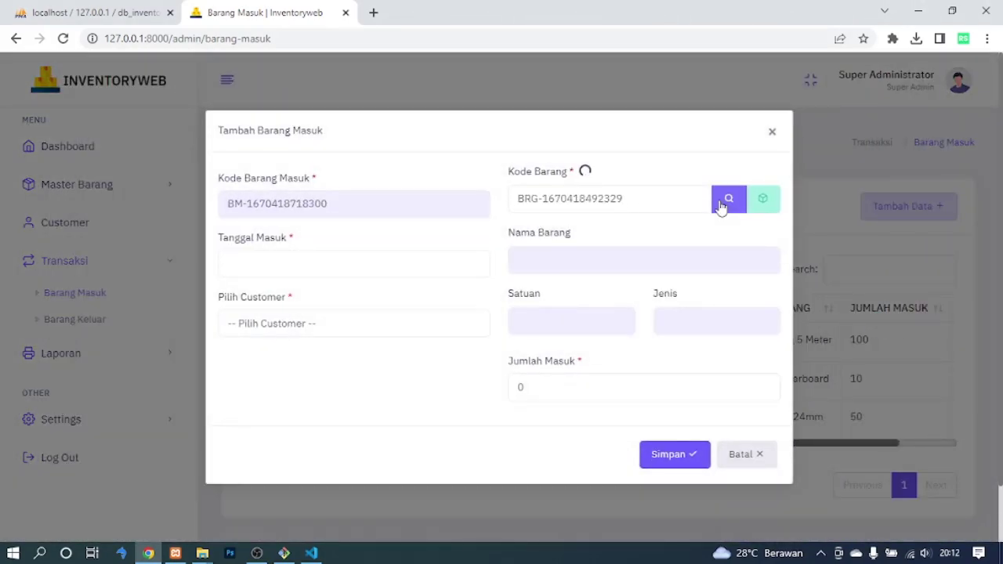
pyautogui.moveTo(518, 264); pyautogui.dragTo(605, 264)
pyautogui.click(737, 455)
# Change the first incoming entry's quantity to 200, save, and go to outgoing goods.
pyautogui.moveTo(717, 444); pyautogui.dragTo(883, 441)
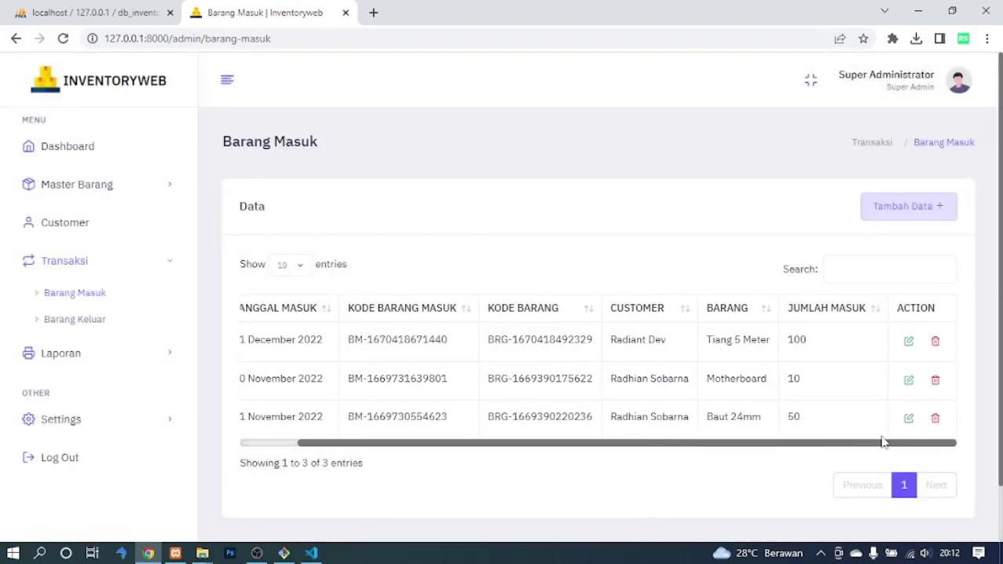
pyautogui.click(908, 342)
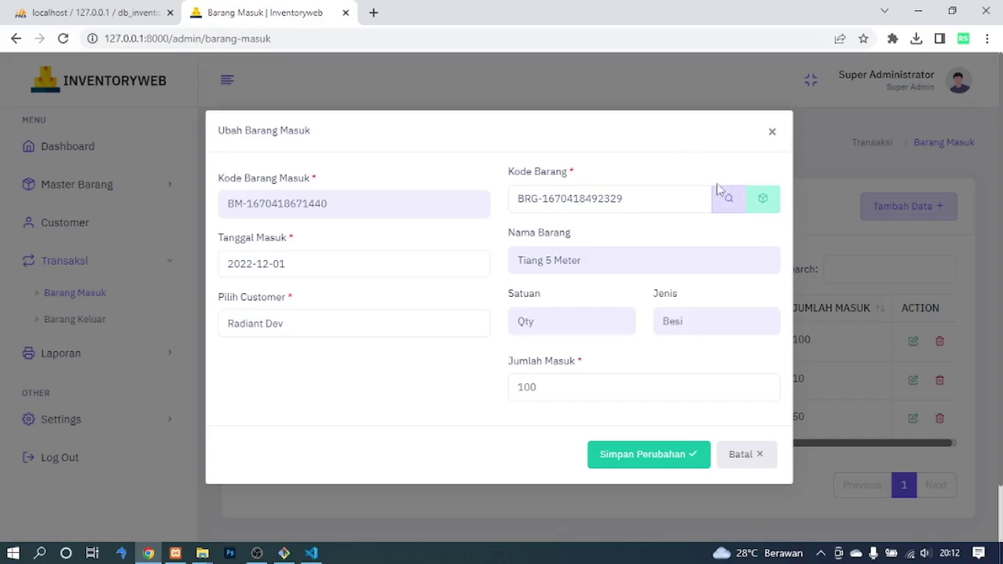
pyautogui.write('100')
pyautogui.click(651, 450)
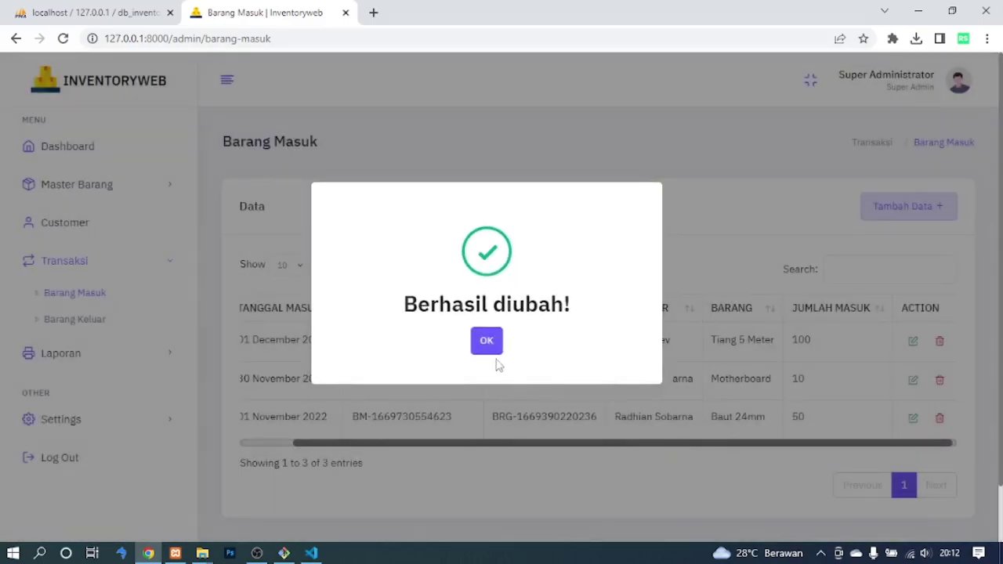
pyautogui.click(487, 343)
pyautogui.moveTo(803, 448); pyautogui.dragTo(502, 441)
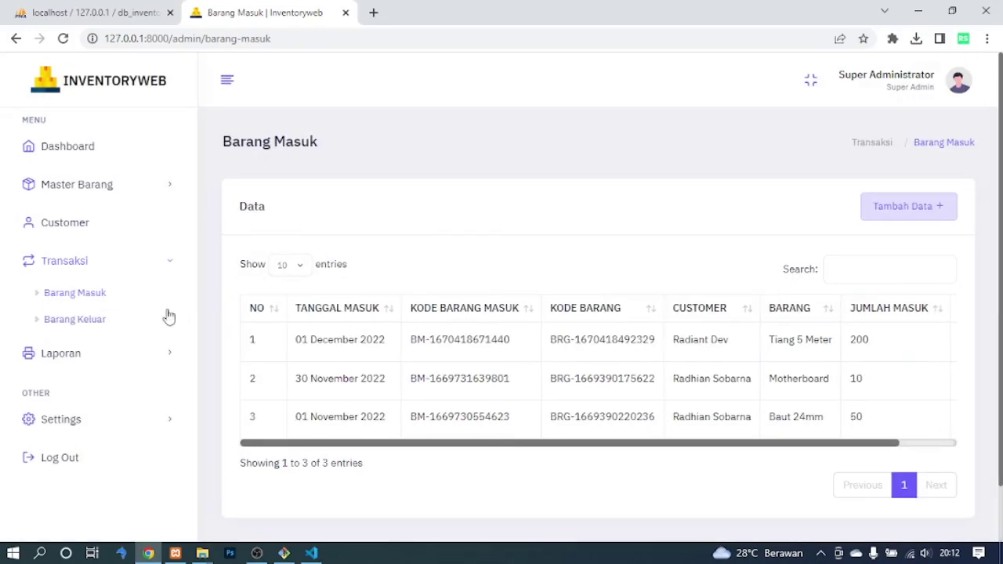
pyautogui.click(118, 319)
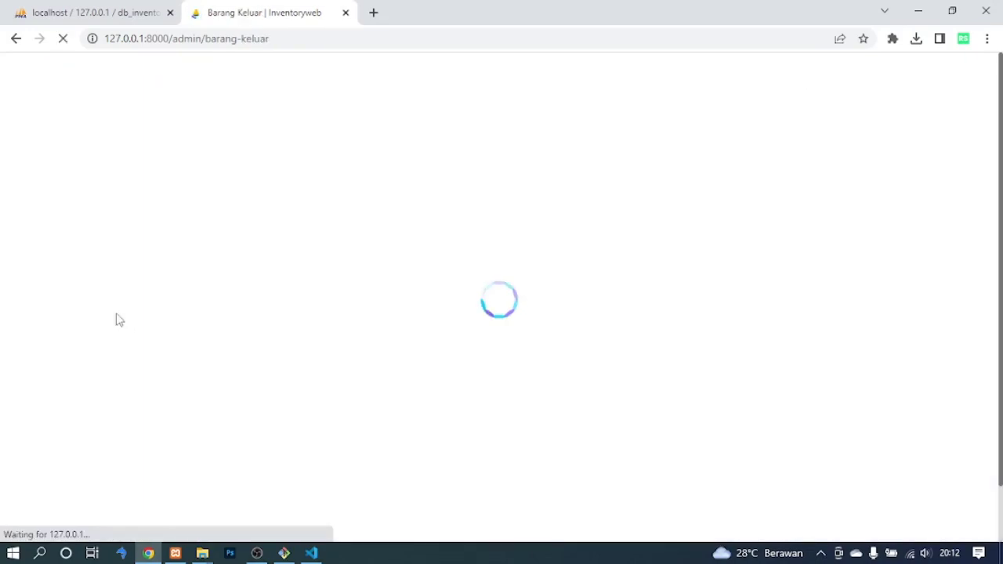
# Add an outgoing entry with the pasted item code, date 2022-12-29 and destination Gudang, and save it.
pyautogui.moveTo(594, 406); pyautogui.dragTo(539, 437)
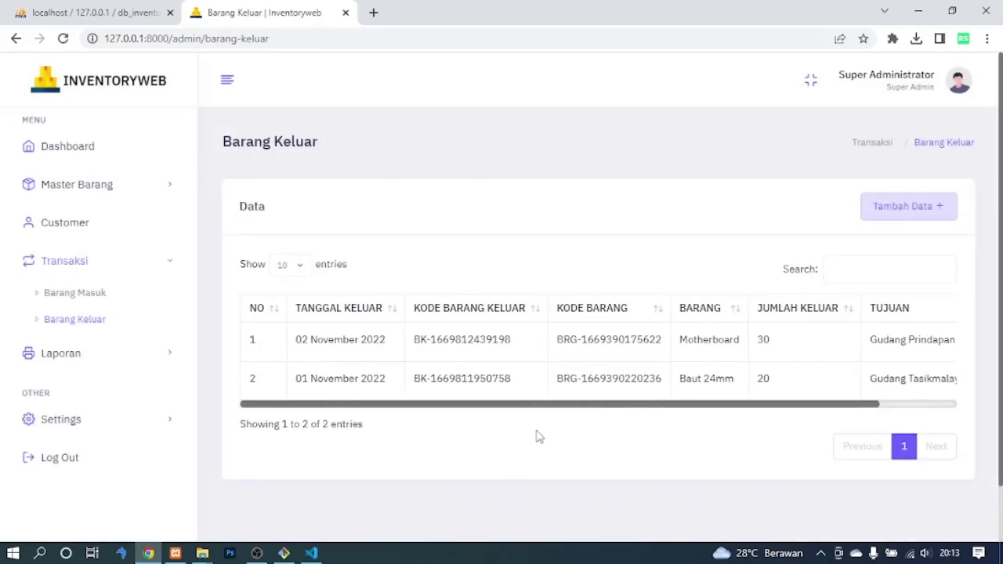
pyautogui.click(909, 206)
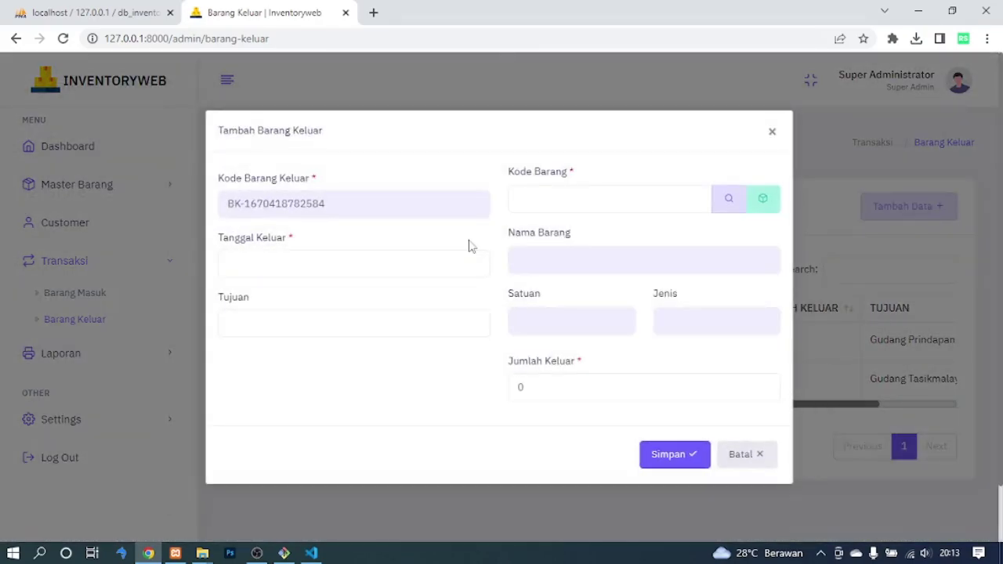
pyautogui.click(555, 204)
pyautogui.hotkey('ctrl', 'v')
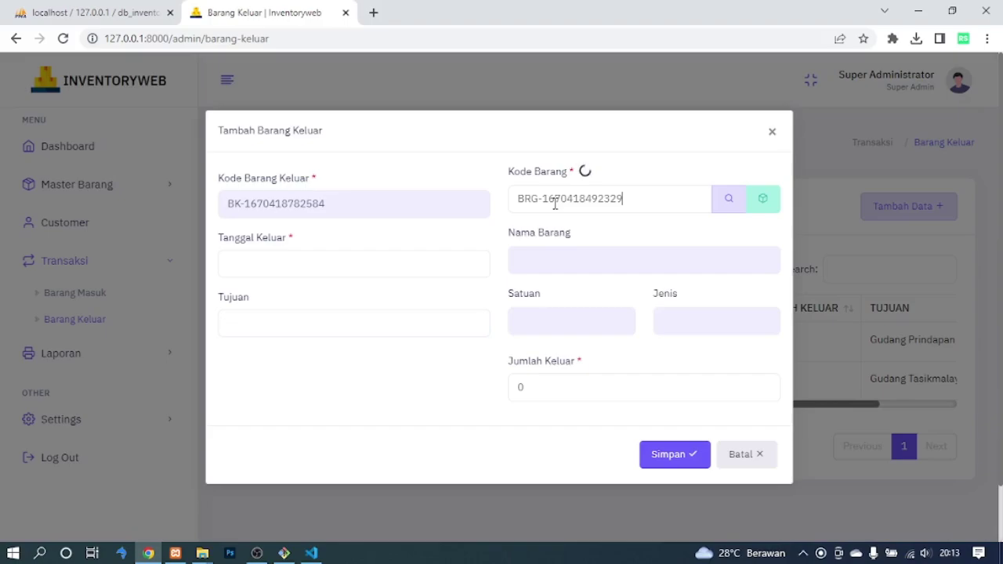
pyautogui.click(410, 267)
pyautogui.click(353, 450)
pyautogui.click(307, 327)
pyautogui.write('Gudang Makasar')
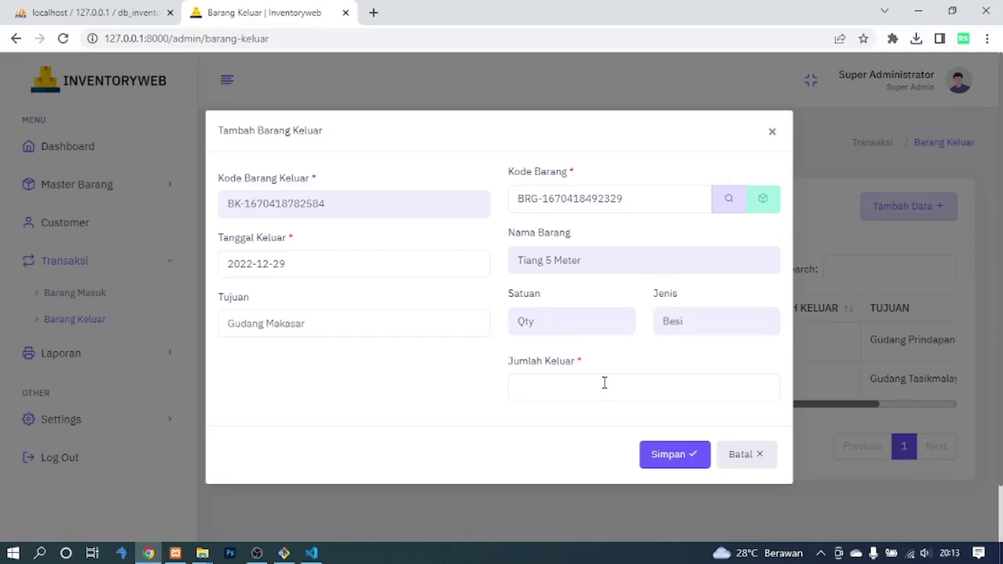
pyautogui.click(674, 457)
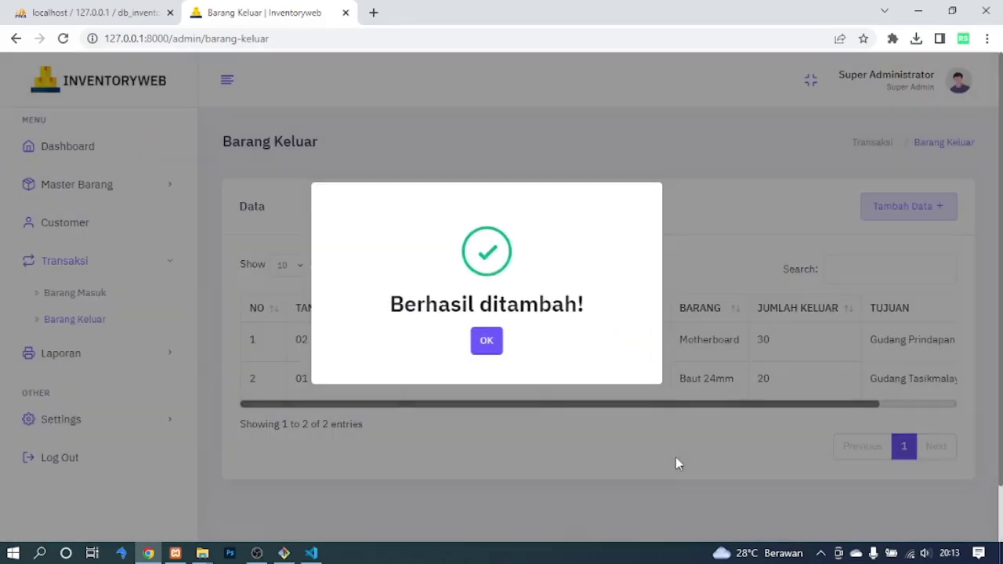
pyautogui.click(485, 341)
# Open the Lap Barang Masuk report from the Laporan section.
pyautogui.moveTo(583, 444); pyautogui.dragTo(695, 445)
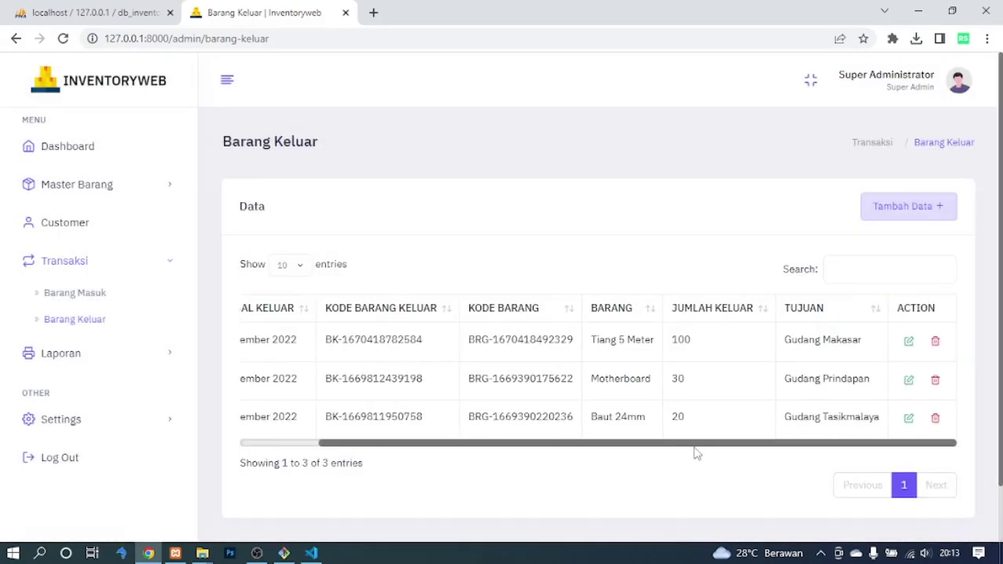
pyautogui.moveTo(782, 339); pyautogui.dragTo(857, 351)
pyautogui.click(718, 246)
pyautogui.moveTo(753, 448); pyautogui.dragTo(253, 432)
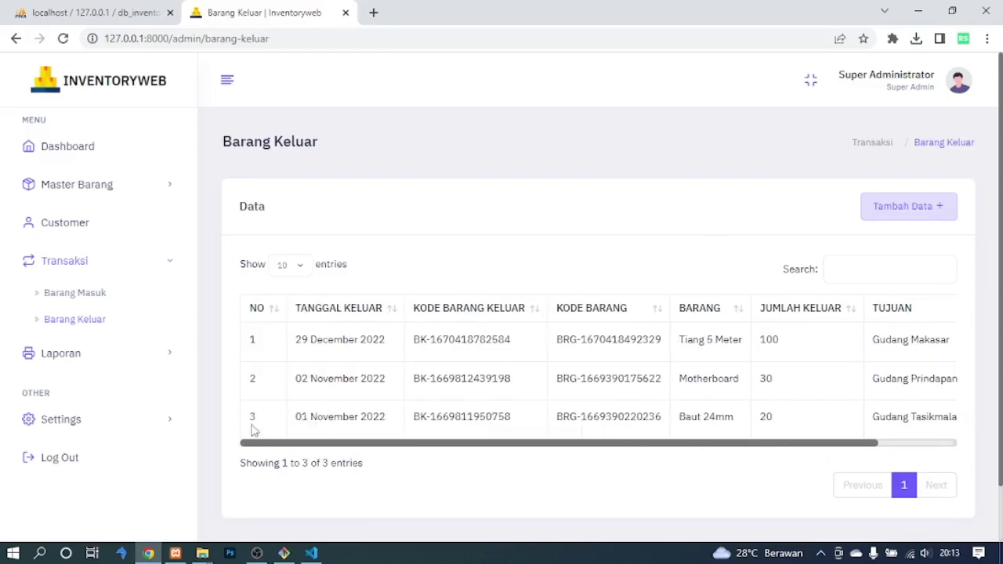
pyautogui.click(123, 355)
pyautogui.click(93, 331)
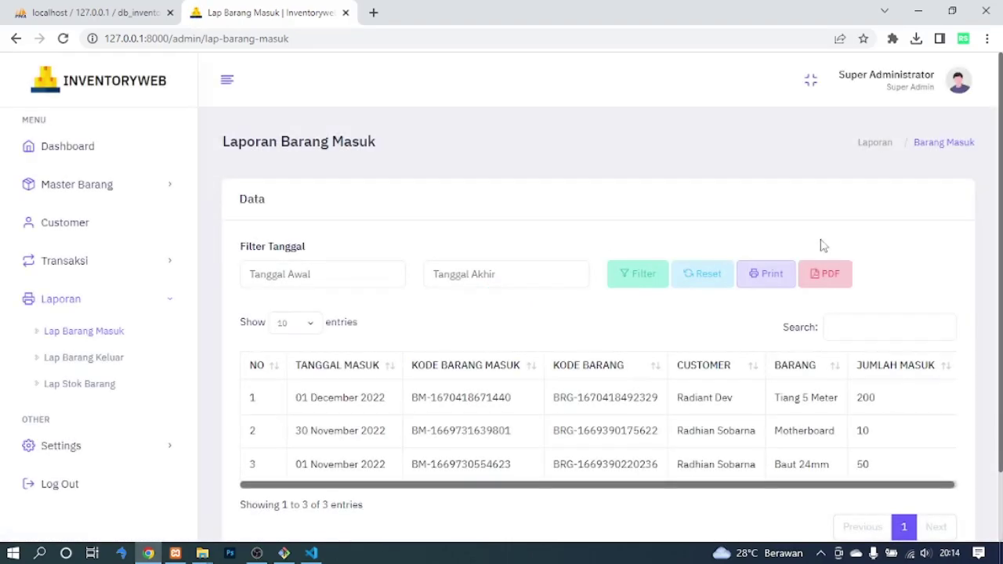
# Preview printing the all-dates incoming goods report, then cancel and close the print tab.
pyautogui.scroll(-1, 1002, 223)
pyautogui.scroll(1, 1001, 223)
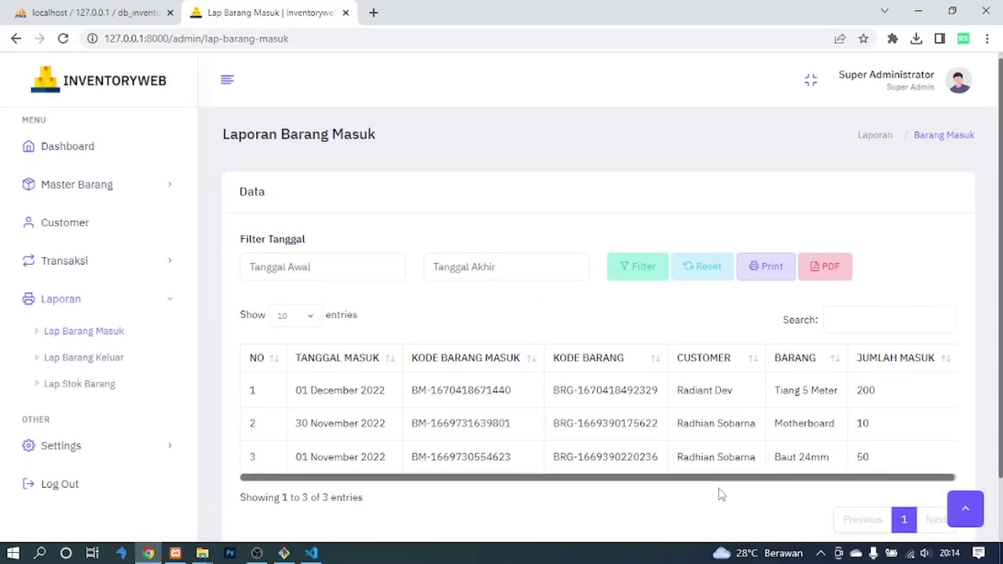
pyautogui.click(760, 270)
pyautogui.click(513, 341)
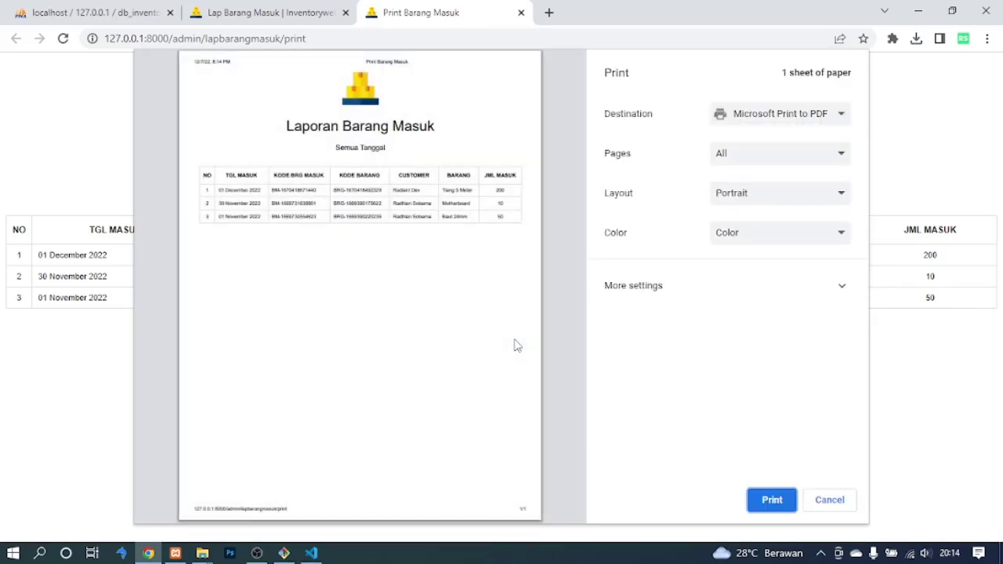
pyautogui.click(830, 500)
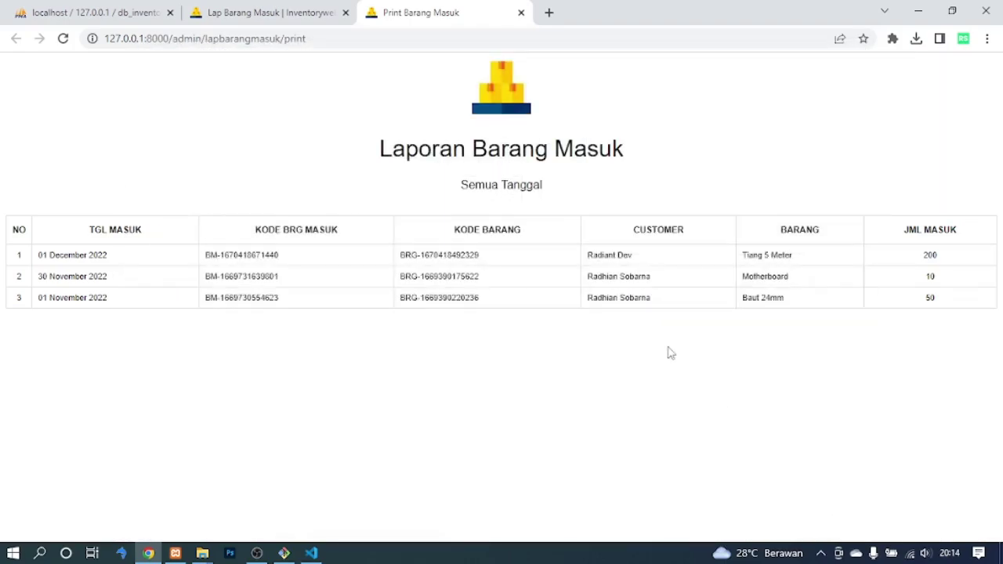
pyautogui.click(522, 12)
# Export all incoming data to PDF and review lap-bm-semua-tanggal (1).pdf.
pyautogui.click(824, 266)
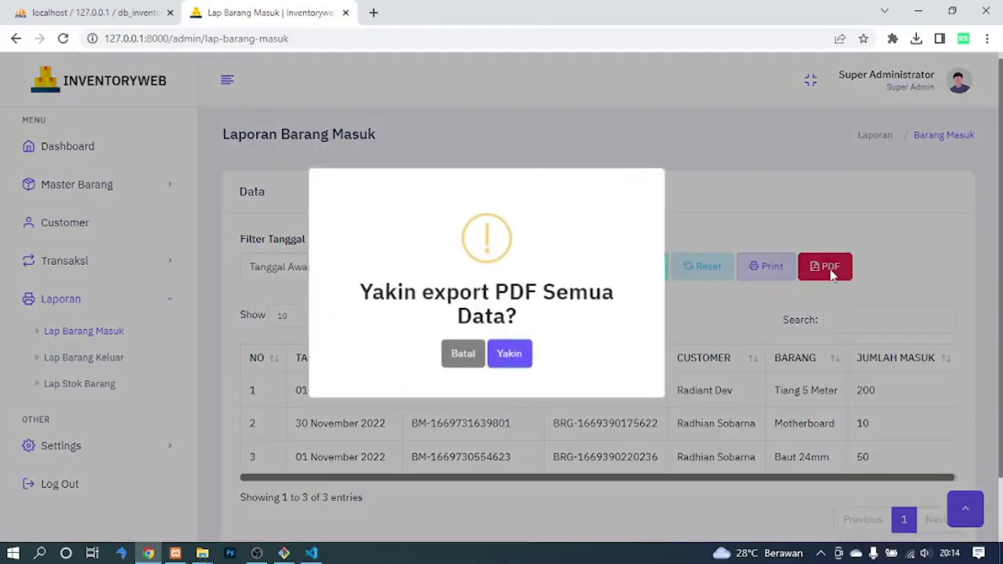
pyautogui.click(509, 353)
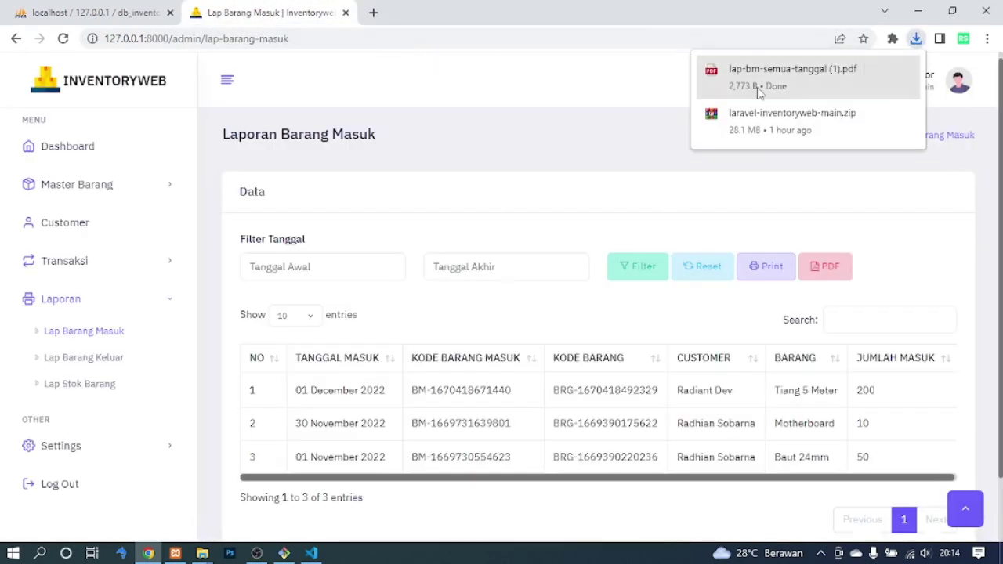
pyautogui.click(757, 86)
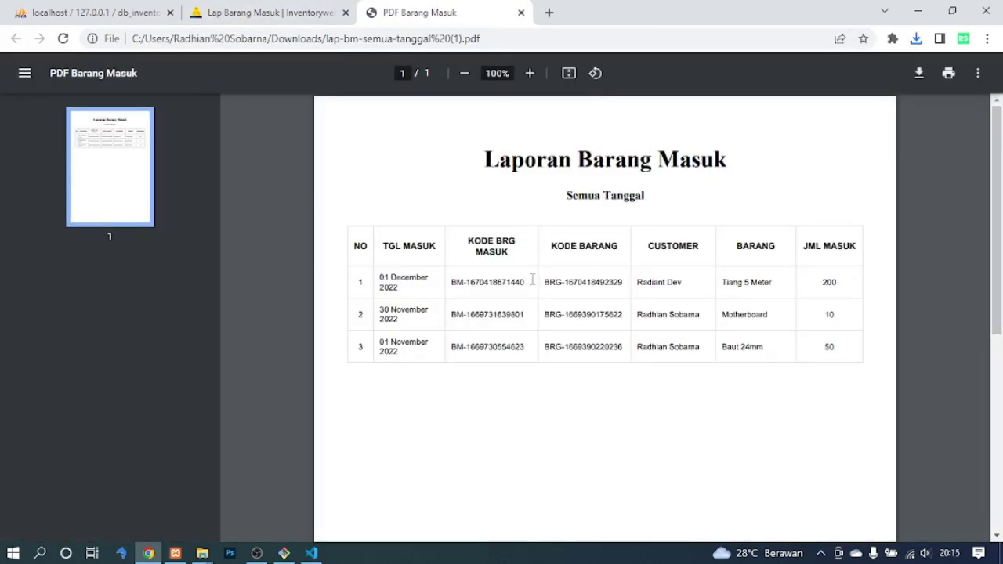
pyautogui.moveTo(455, 282); pyautogui.dragTo(619, 348)
pyautogui.click(649, 441)
pyautogui.click(521, 12)
# Filter the incoming goods report to 1–29 December 2022.
pyautogui.click(321, 267)
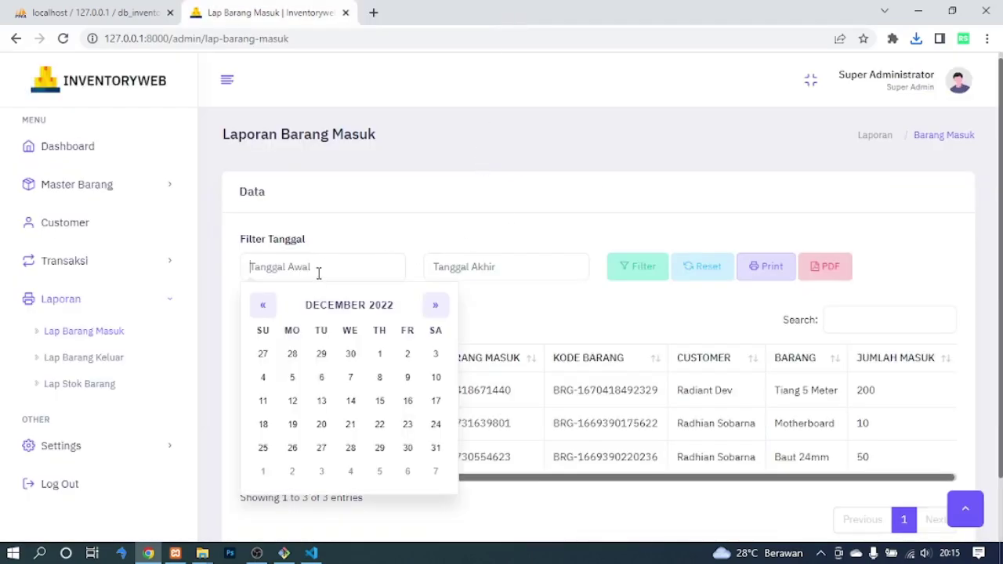
pyautogui.click(379, 354)
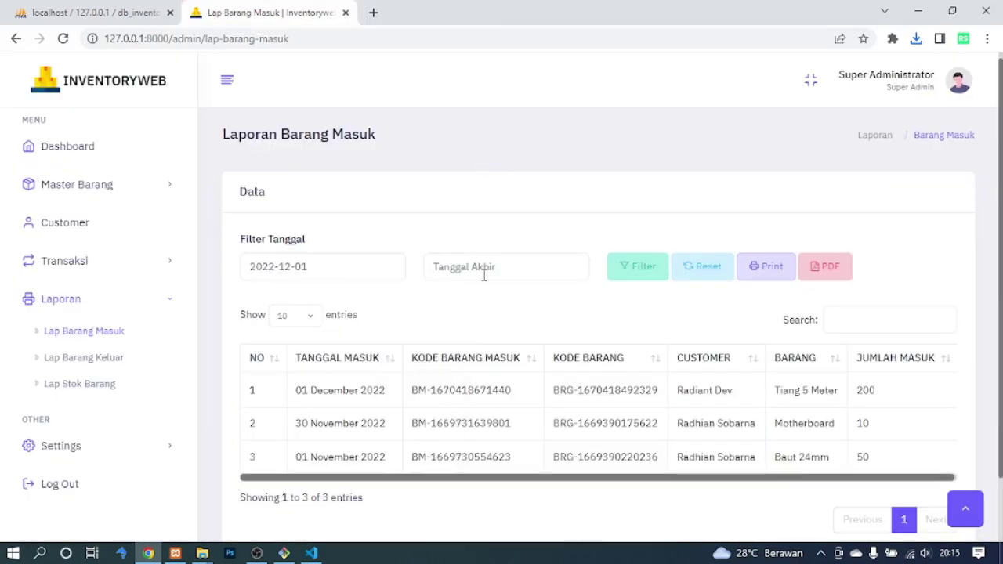
pyautogui.click(493, 272)
pyautogui.click(562, 449)
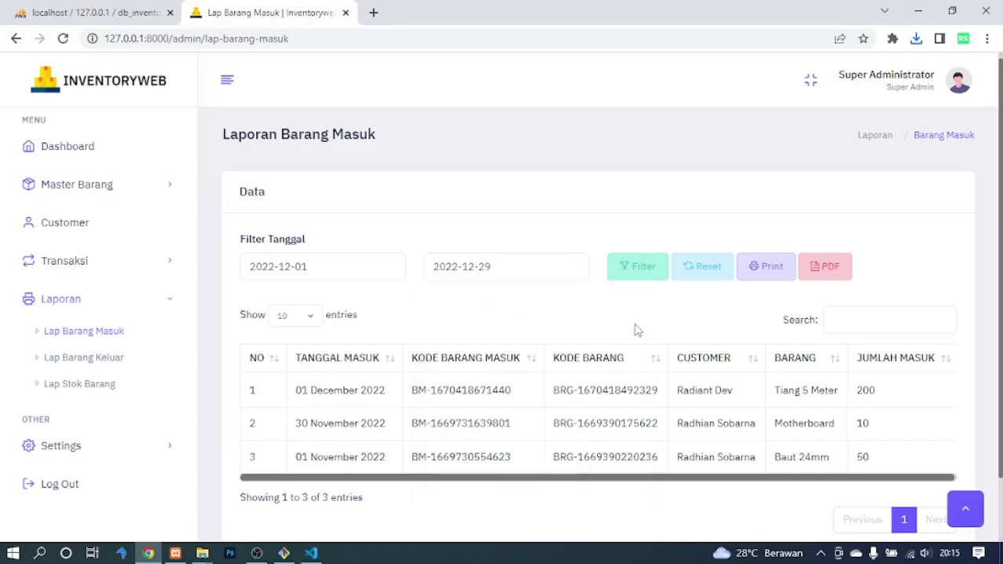
pyautogui.click(633, 271)
pyautogui.moveTo(302, 395); pyautogui.dragTo(875, 392)
# Preview printing the filtered incoming report, then cancel and close the print tab.
pyautogui.click(764, 267)
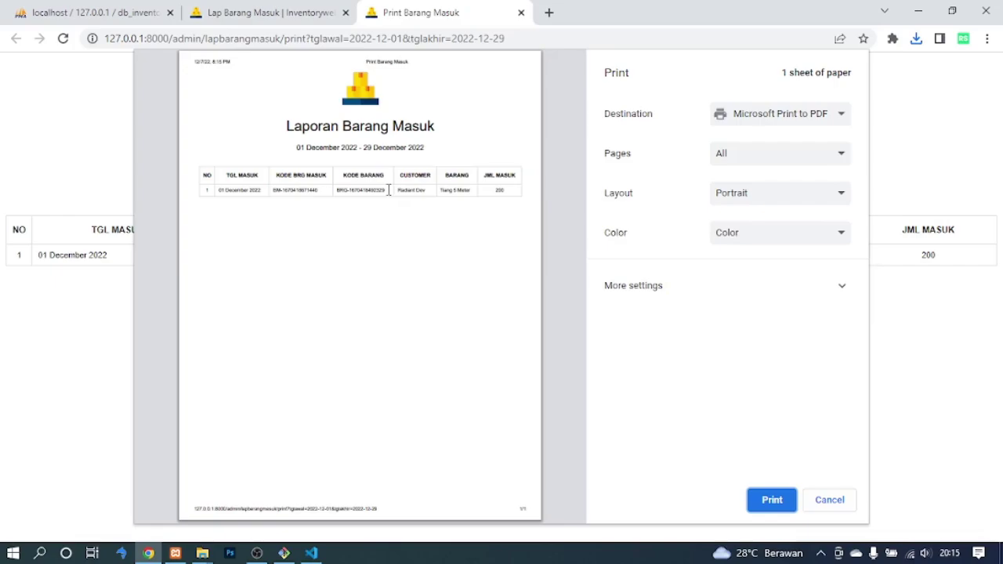
pyautogui.click(823, 508)
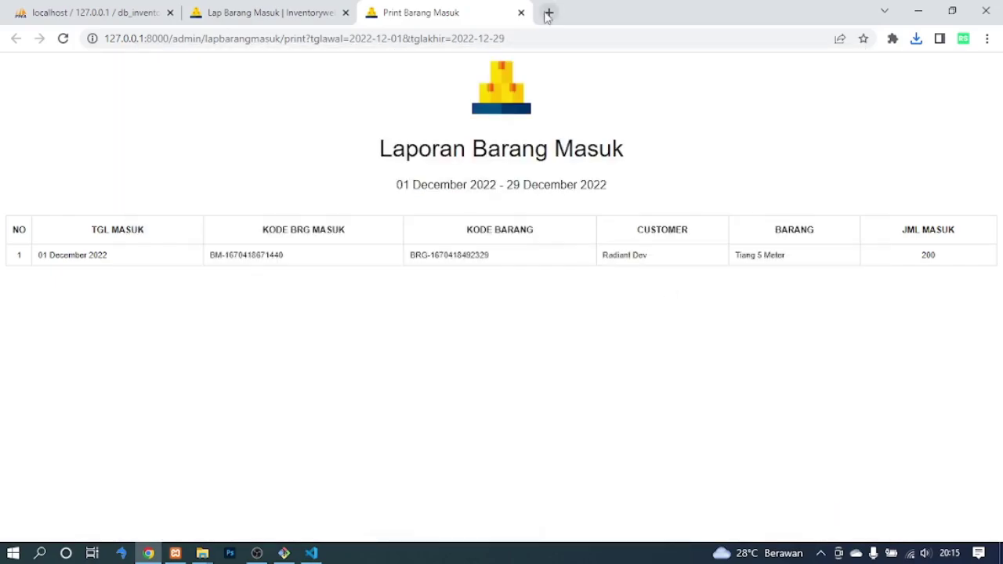
pyautogui.click(521, 13)
pyautogui.click(827, 270)
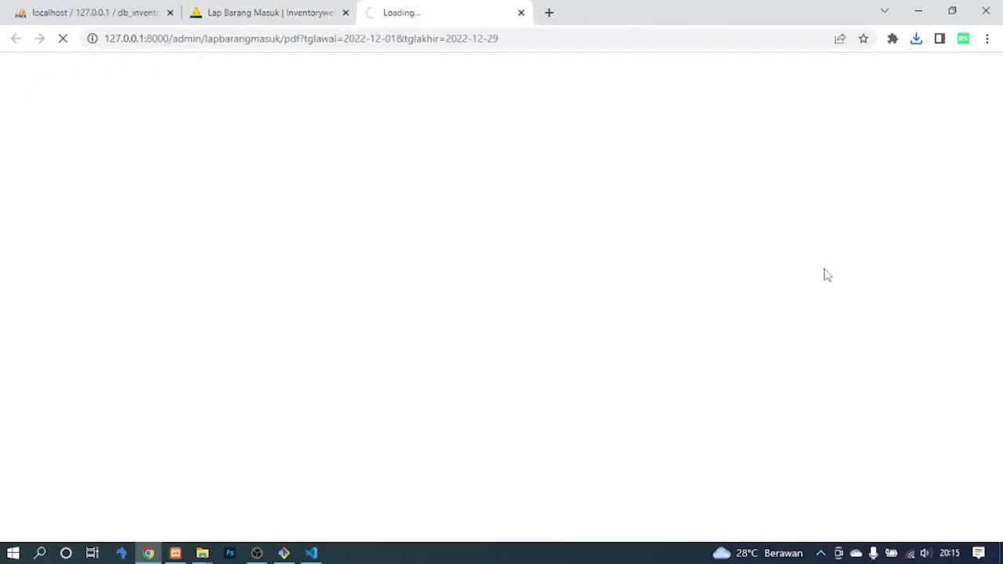
pyautogui.click(766, 76)
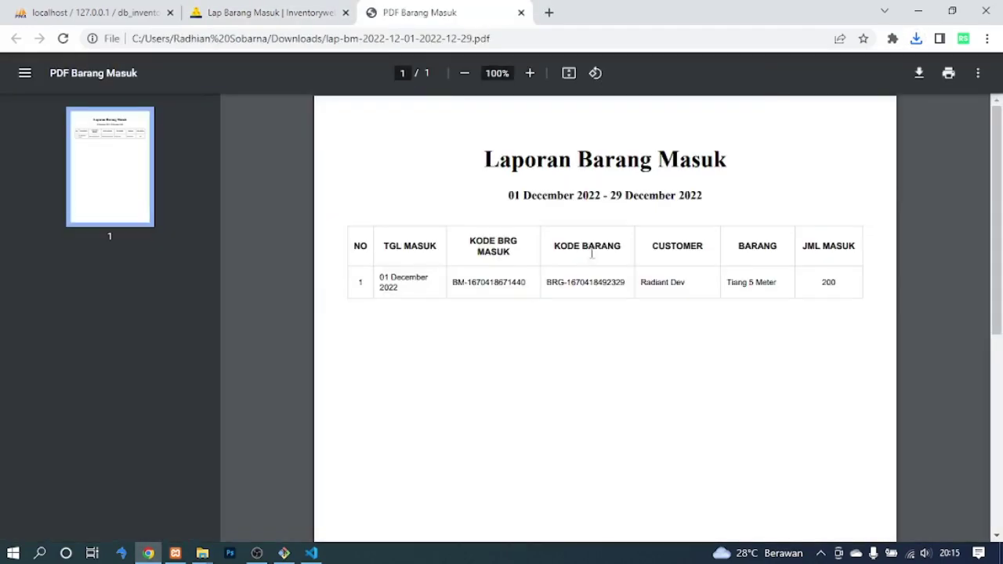
pyautogui.moveTo(552, 282); pyautogui.dragTo(823, 277)
pyautogui.moveTo(452, 282); pyautogui.dragTo(833, 287)
pyautogui.click(624, 375)
pyautogui.click(521, 13)
pyautogui.click(119, 362)
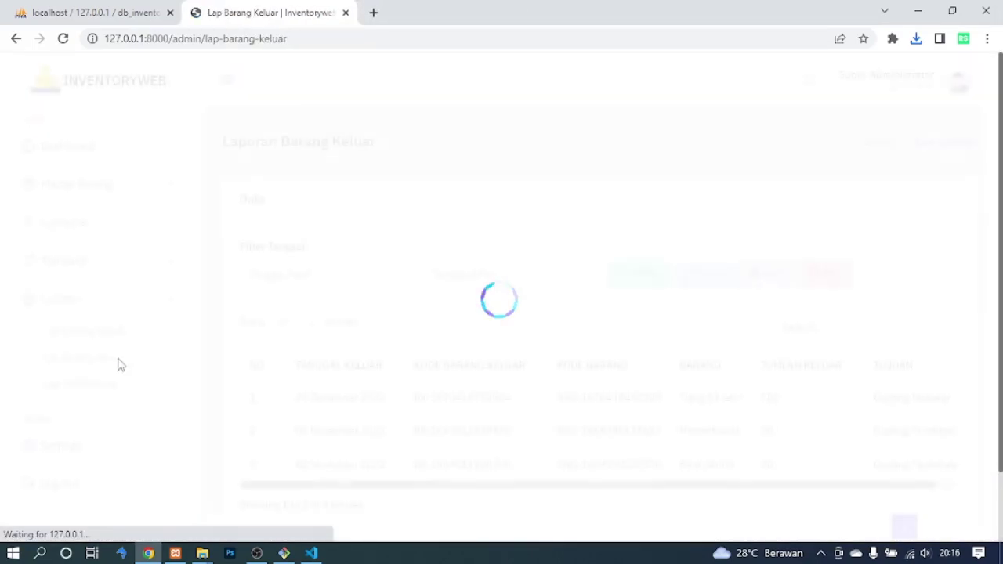
# Preview printing all outgoing goods data, then cancel and close the print tab.
pyautogui.scroll(-2, 885, 267)
pyautogui.scroll(2, 885, 266)
pyautogui.click(766, 273)
pyautogui.click(510, 341)
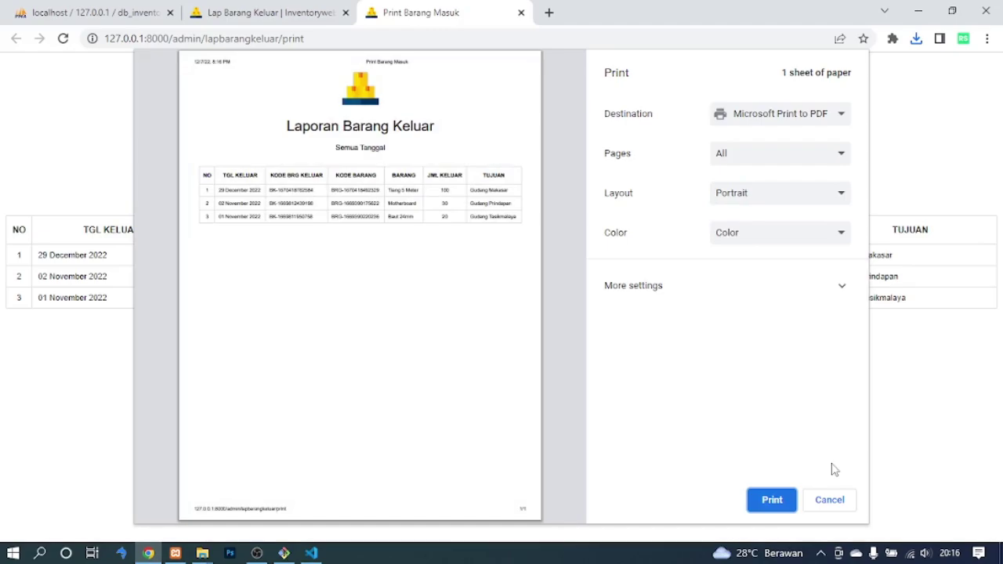
pyautogui.click(828, 500)
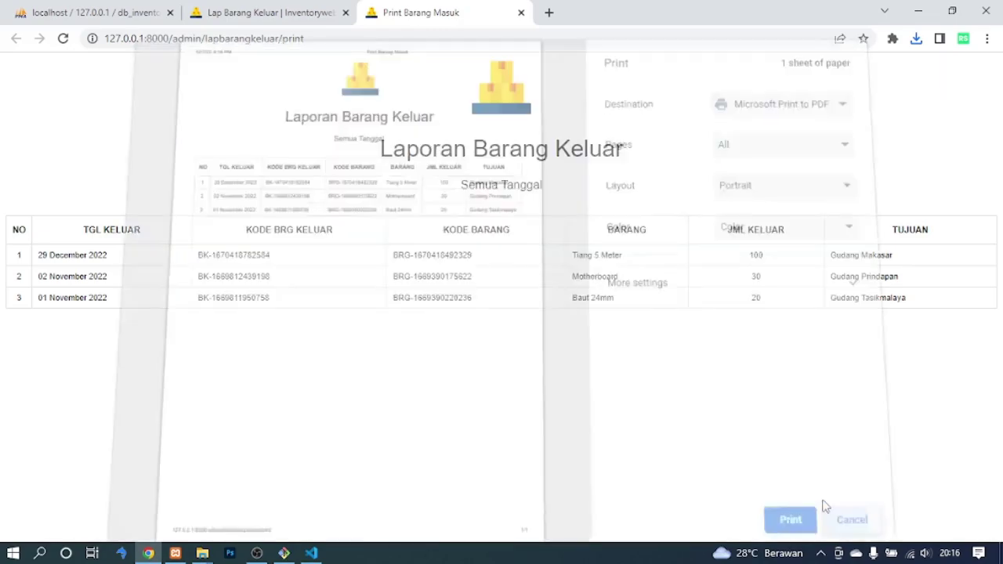
pyautogui.click(522, 13)
# Export all dates to lap-bk-semua-tanggal.pdf and check its three rows.
pyautogui.click(823, 274)
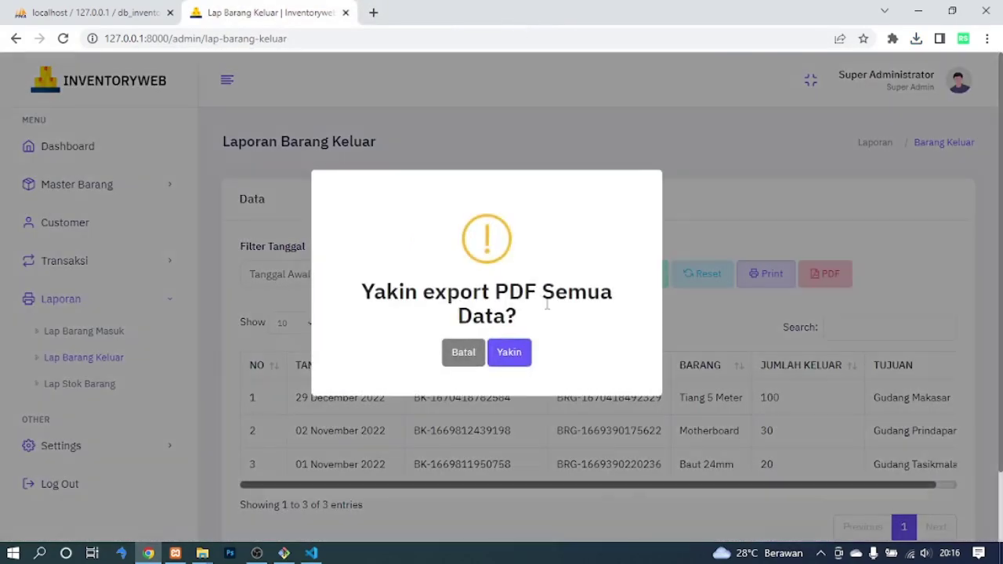
pyautogui.click(504, 354)
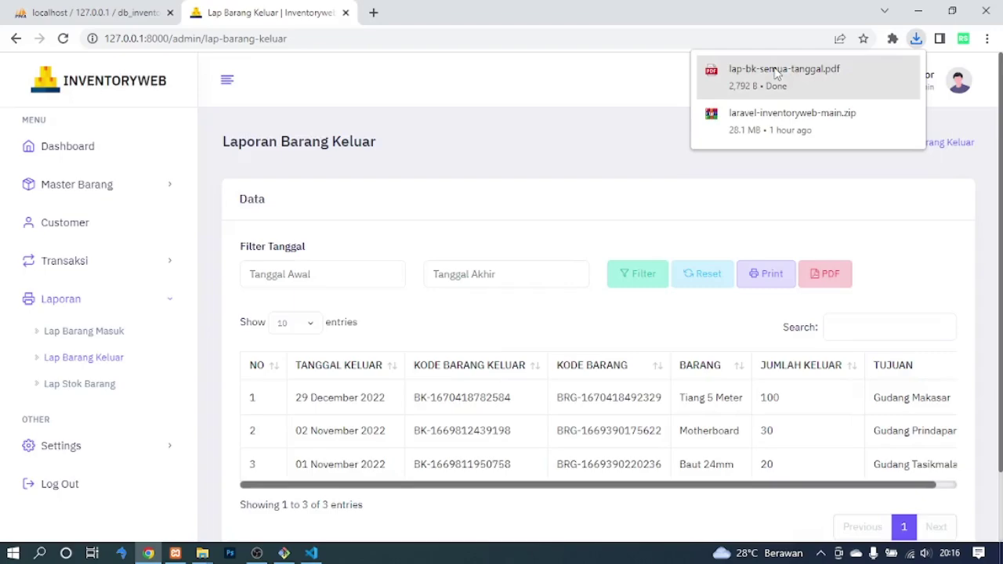
pyautogui.click(790, 77)
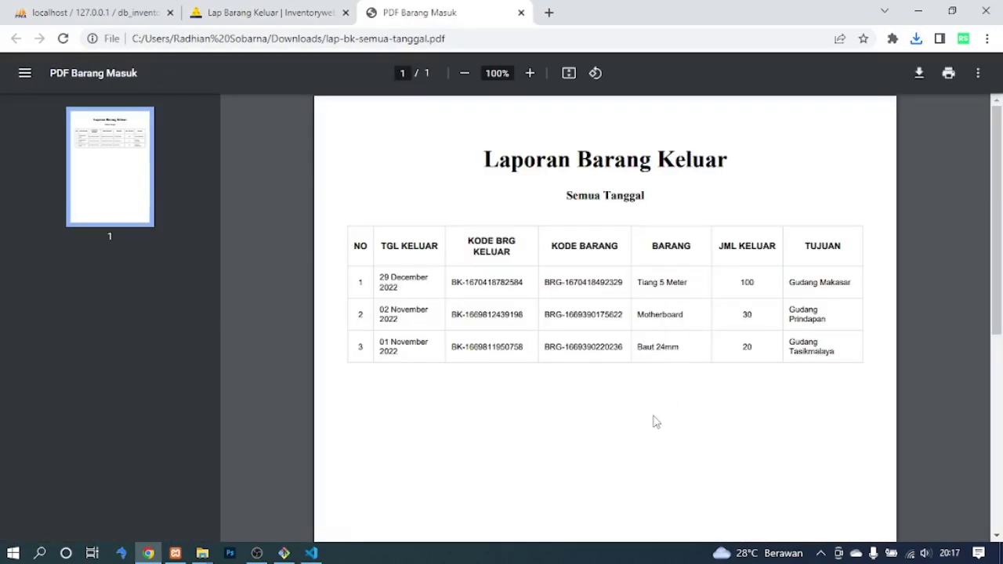
pyautogui.moveTo(398, 283); pyautogui.dragTo(752, 353)
pyautogui.click(725, 429)
pyautogui.click(521, 13)
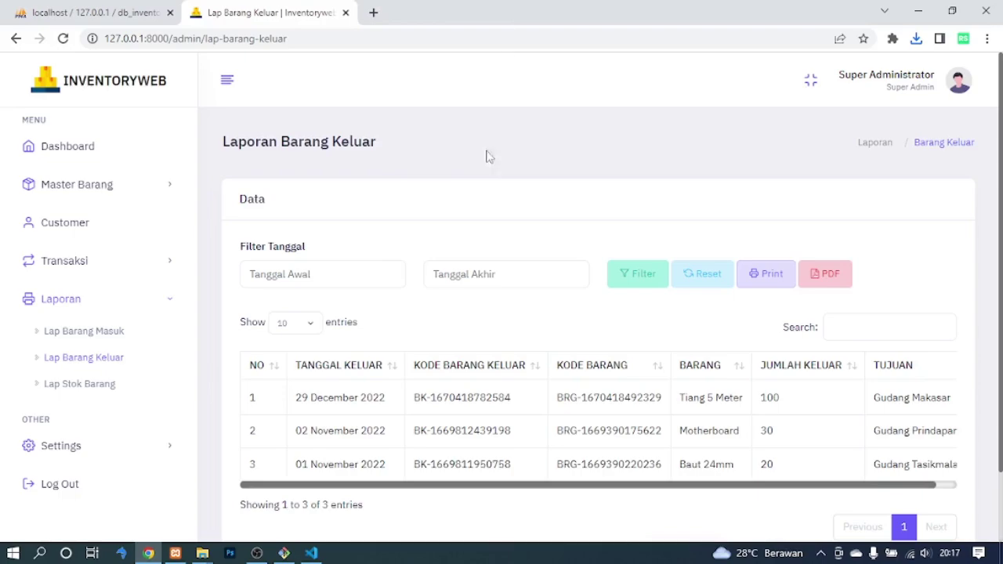
# Filter the outgoing goods report to 1–31 December 2022.
pyautogui.click(312, 286)
pyautogui.click(380, 361)
pyautogui.click(501, 275)
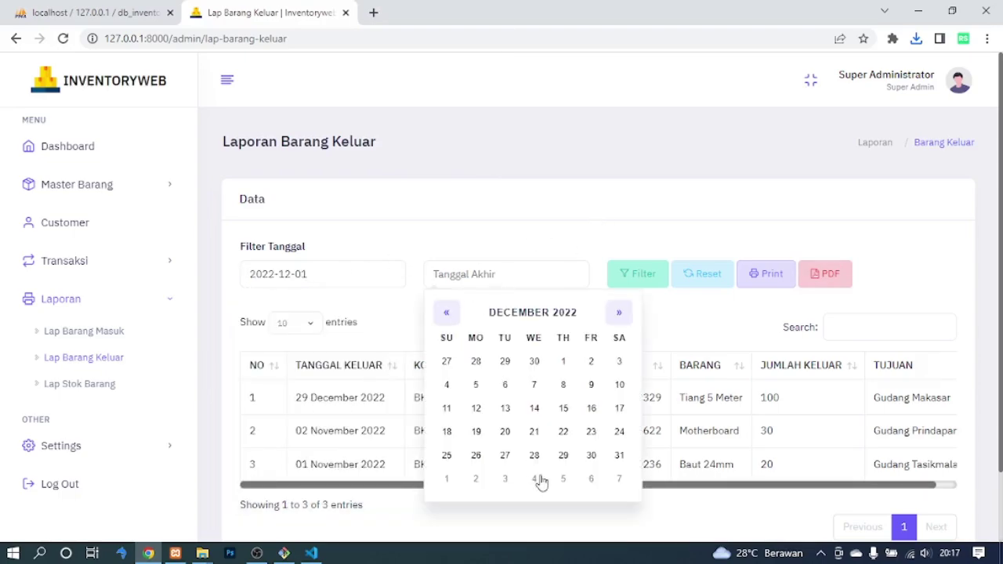
pyautogui.click(617, 457)
pyautogui.click(641, 279)
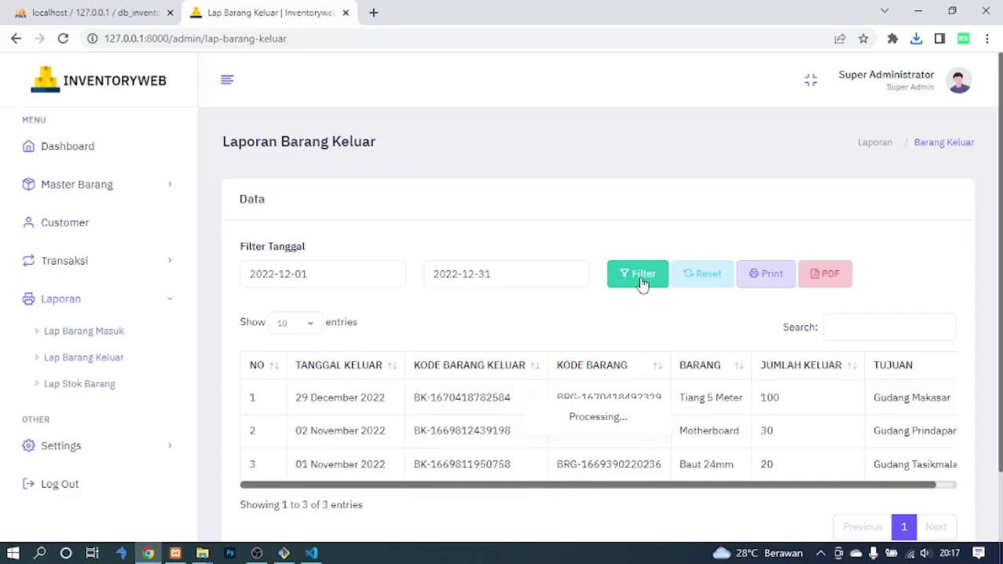
# Preview printing the filtered outgoing report, then cancel and close the print tab.
pyautogui.click(768, 278)
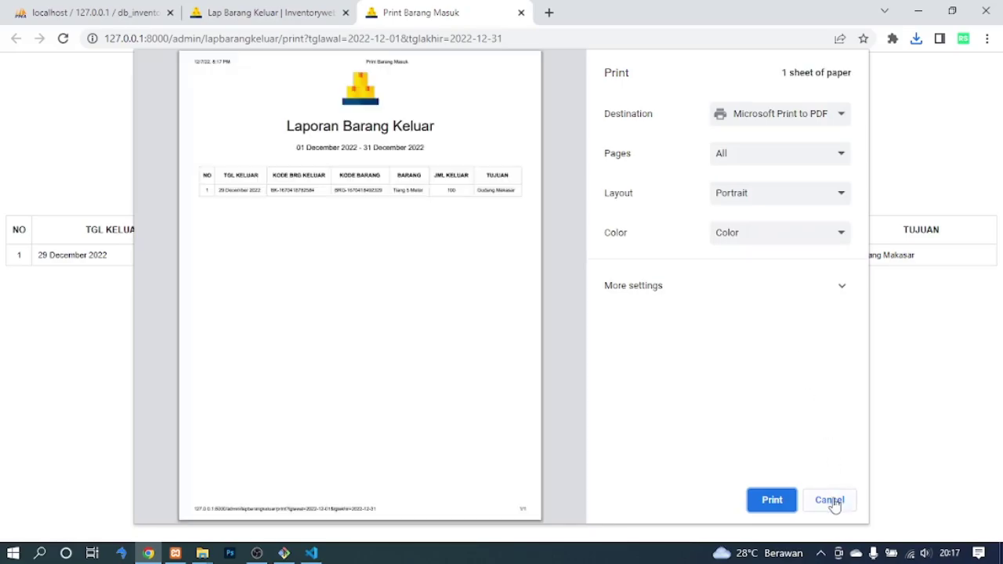
pyautogui.click(835, 506)
pyautogui.click(521, 15)
pyautogui.click(828, 276)
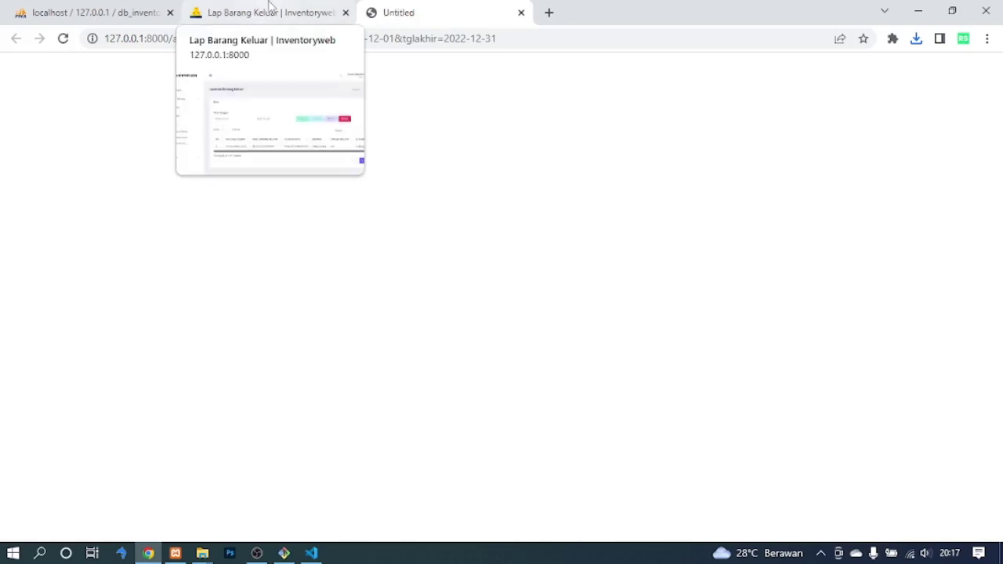
pyautogui.click(760, 76)
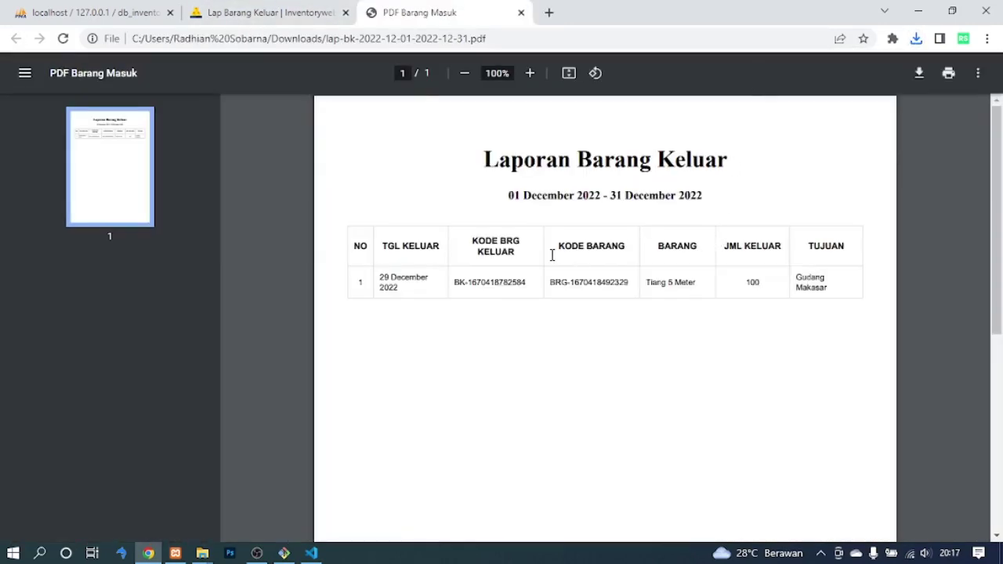
pyautogui.moveTo(430, 286); pyautogui.dragTo(841, 282)
pyautogui.click(576, 398)
pyautogui.click(521, 14)
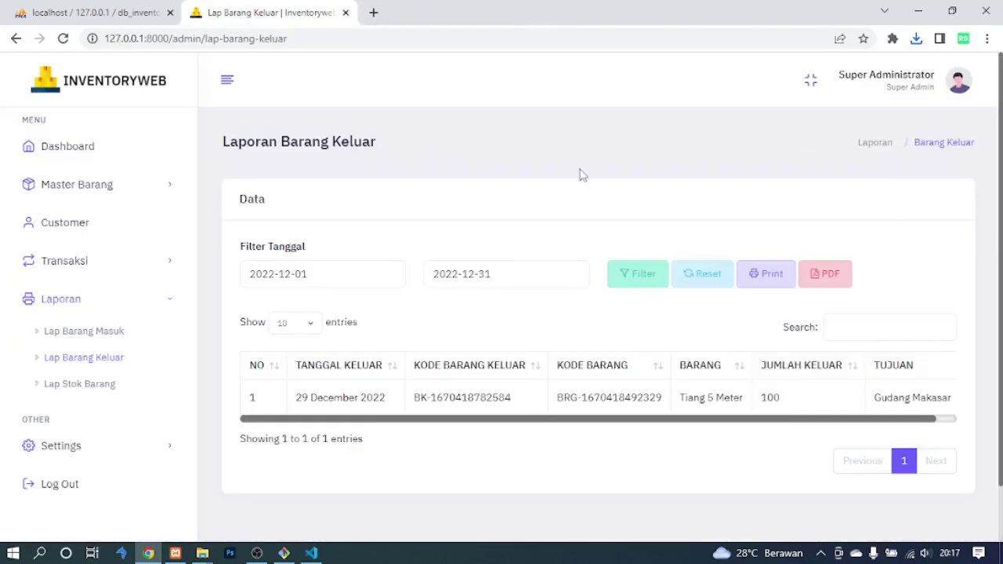
pyautogui.click(100, 387)
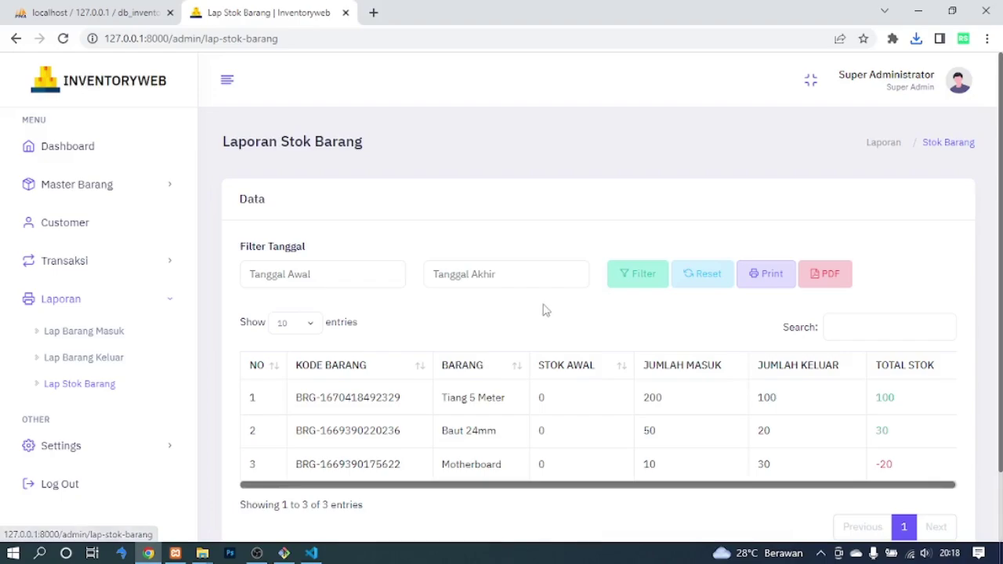
# Preview printing the all-dates stock report, then cancel and close the print tab.
pyautogui.scroll(-1, 543, 310)
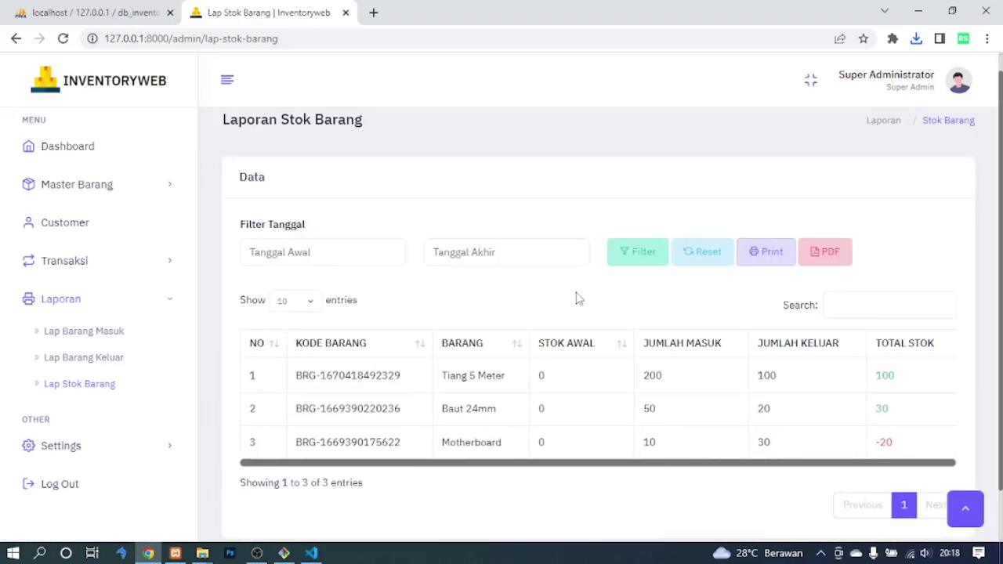
pyautogui.click(779, 261)
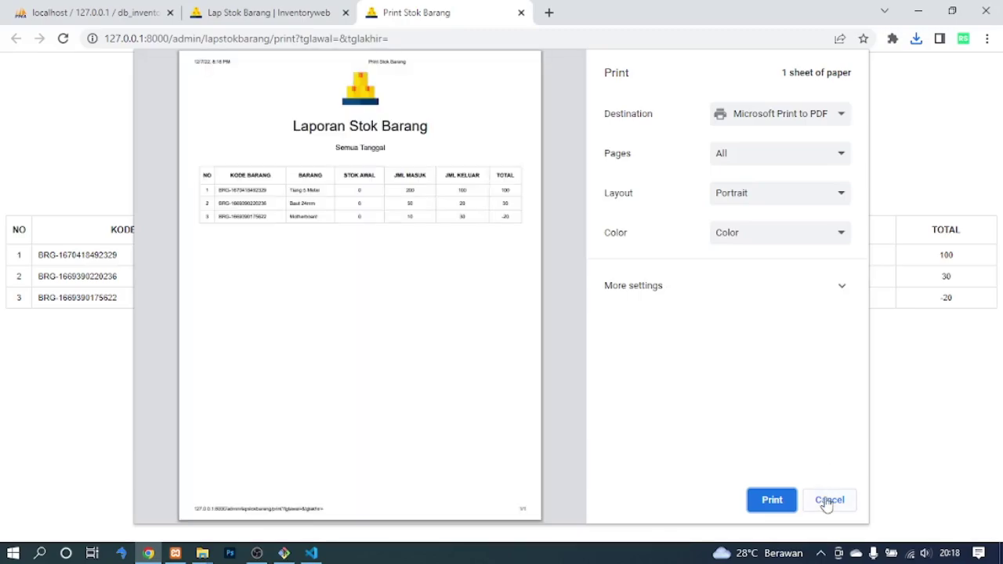
pyautogui.click(828, 502)
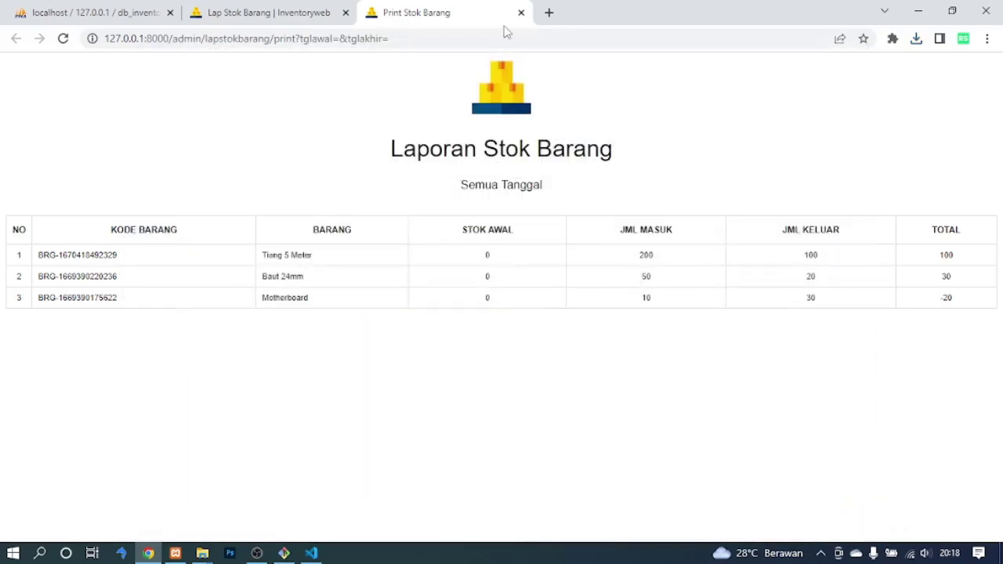
pyautogui.click(522, 13)
# Export the stock report as lap-stok-semua-tanggal.pdf and view it.
pyautogui.click(822, 258)
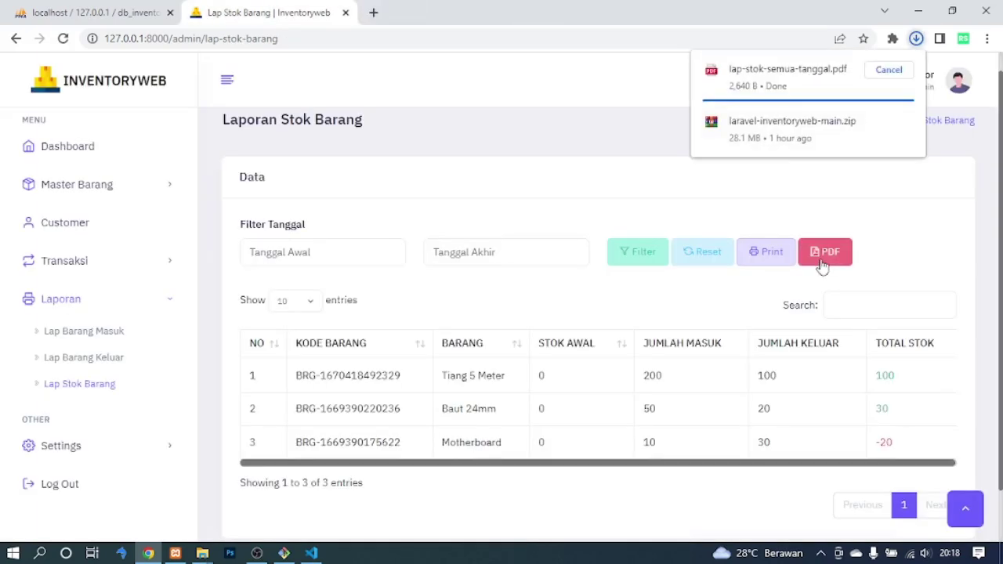
pyautogui.click(772, 72)
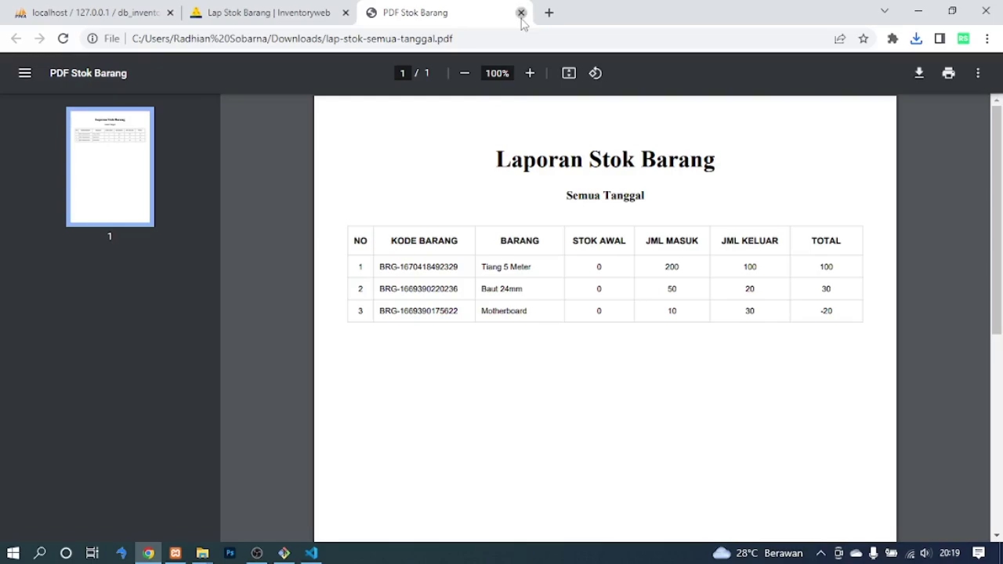
pyautogui.click(520, 13)
# Set the stock report start date to 2022-12-01.
pyautogui.click(354, 253)
pyautogui.click(379, 338)
pyautogui.click(498, 251)
# Set the end date to 31 December 2022 and filter the stock report.
pyautogui.click(562, 338)
pyautogui.click(445, 265)
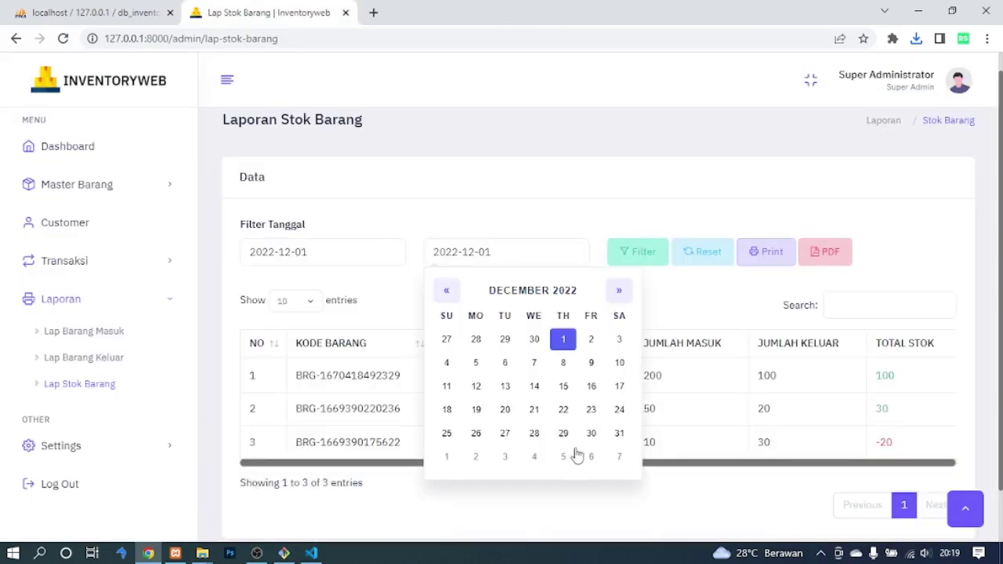
pyautogui.click(625, 439)
pyautogui.click(646, 259)
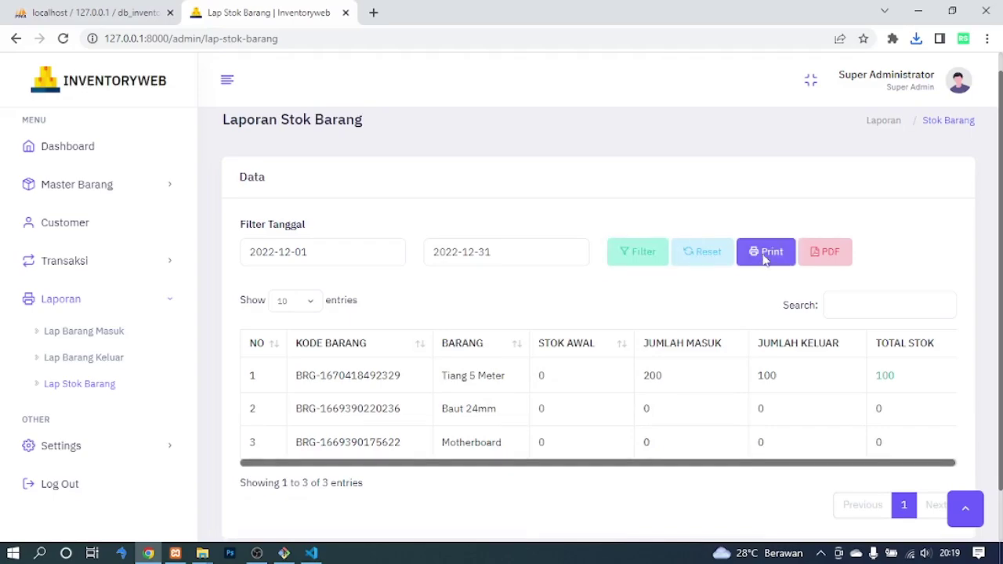
# Preview printing the filtered stock report, then cancel and close the print tab.
pyautogui.click(756, 256)
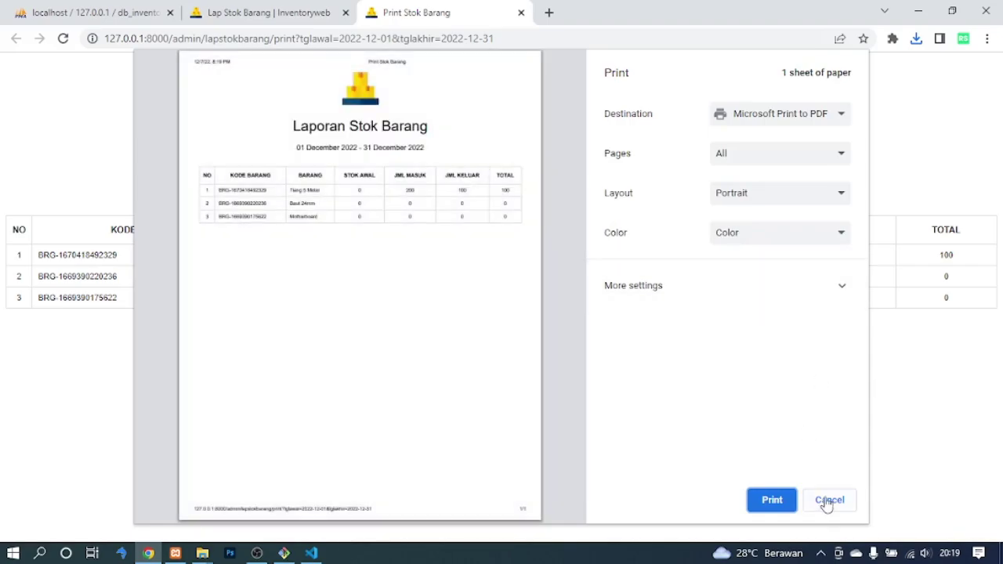
pyautogui.click(828, 501)
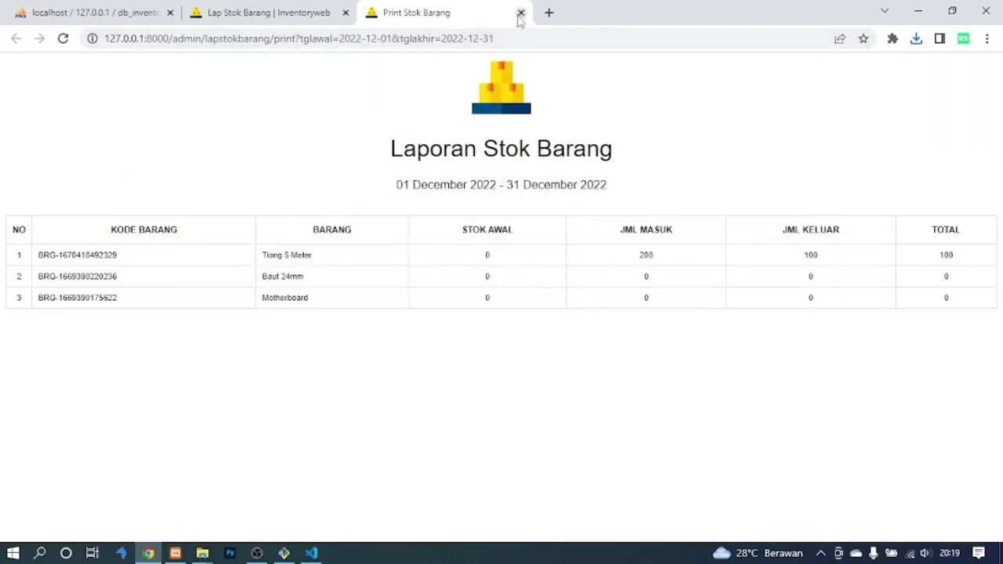
pyautogui.click(520, 13)
pyautogui.click(816, 263)
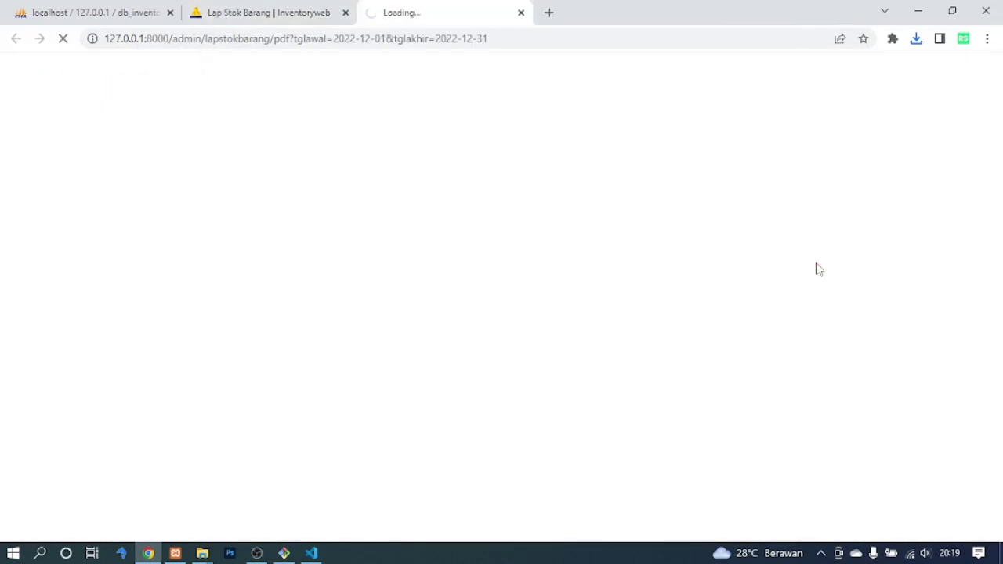
pyautogui.click(749, 95)
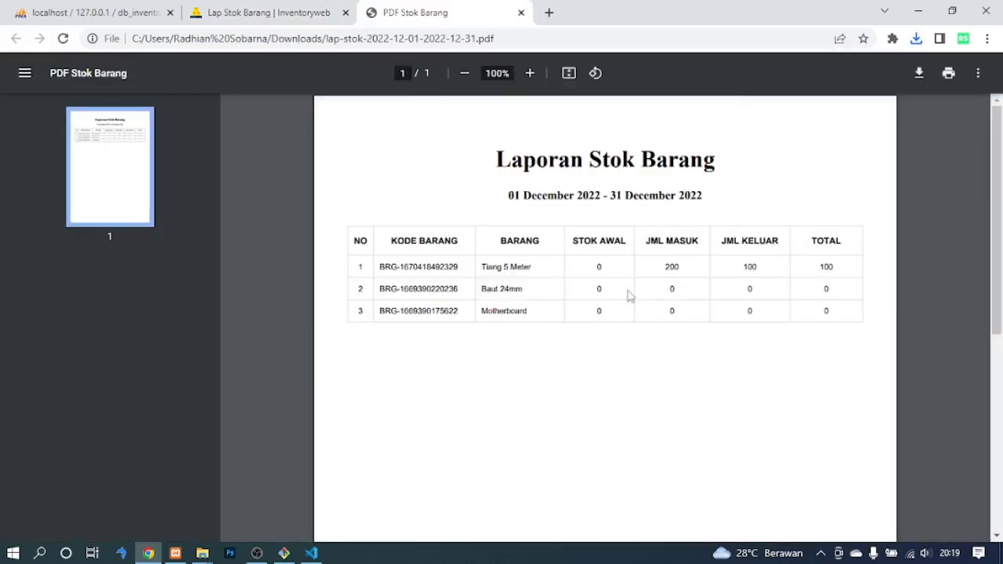
pyautogui.click(521, 14)
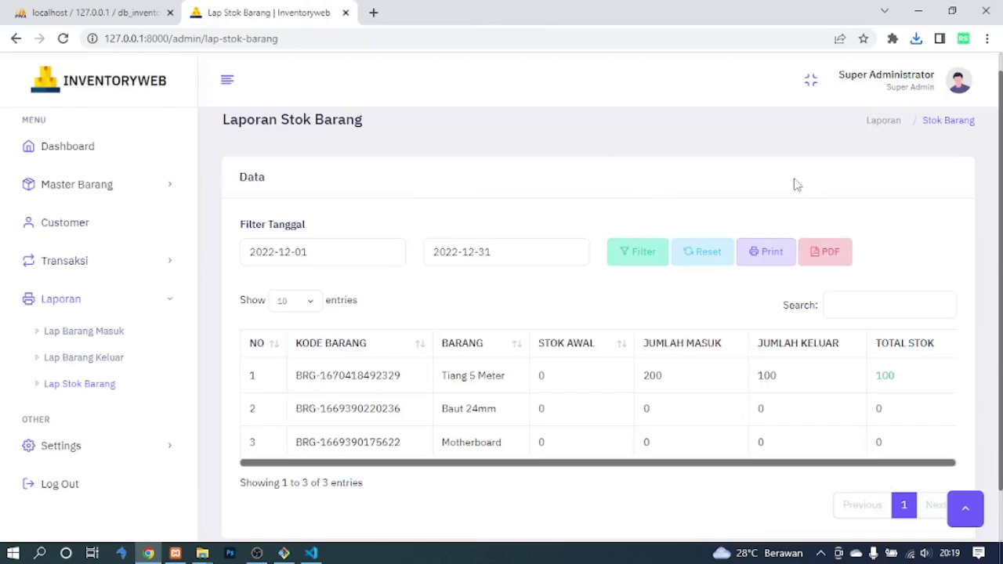
pyautogui.scroll(-1, 470, 337)
# Open the Menu page under Settings and browse the menu list.
pyautogui.click(126, 443)
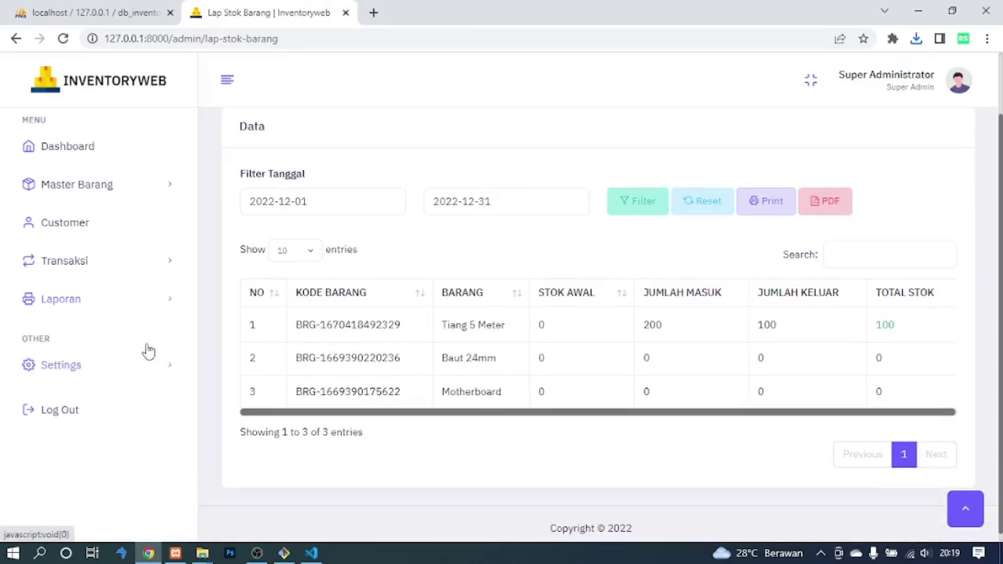
pyautogui.click(57, 398)
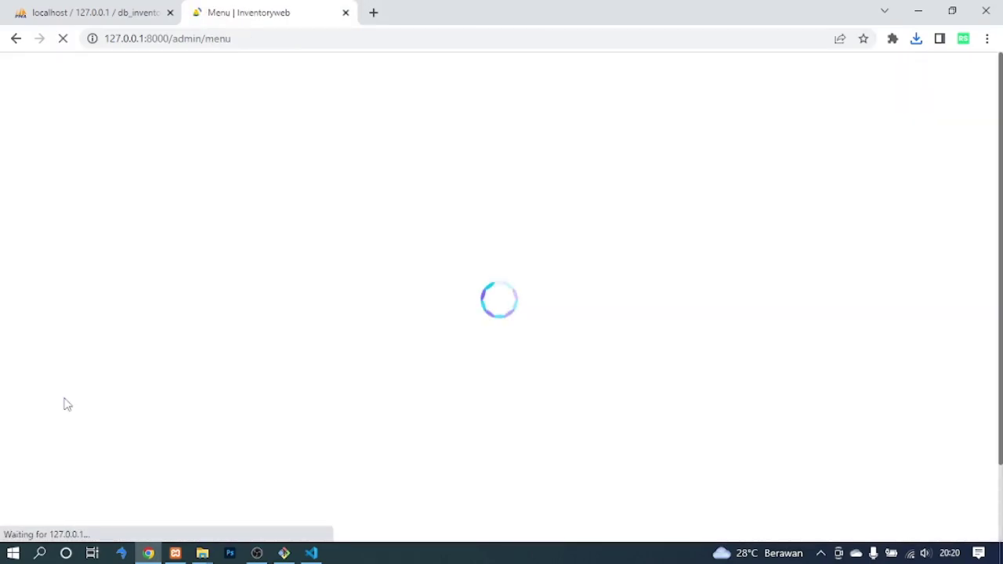
pyautogui.scroll(-1, 1001, 335)
pyautogui.scroll(-1, 1001, 338)
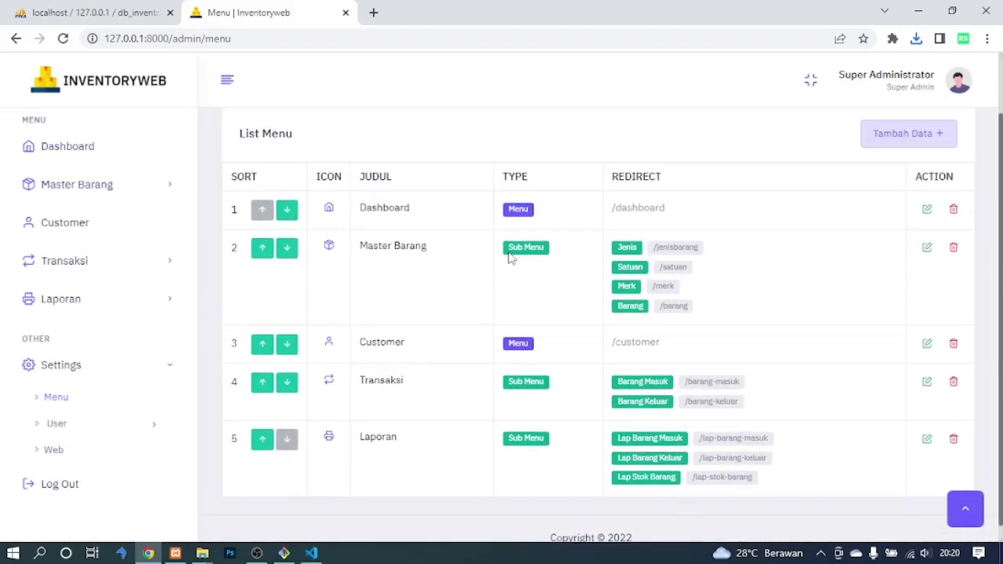
pyautogui.click(113, 190)
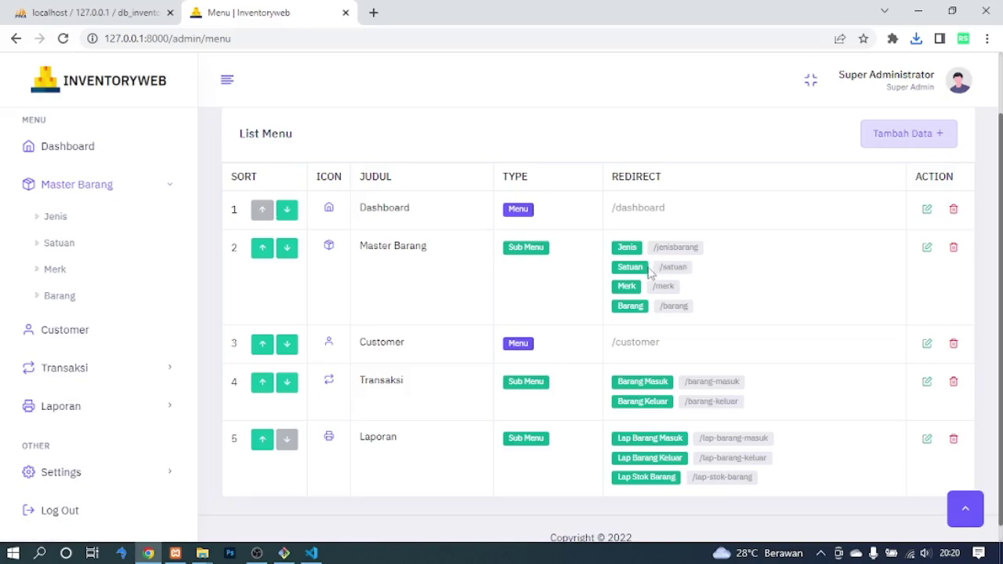
pyautogui.click(106, 188)
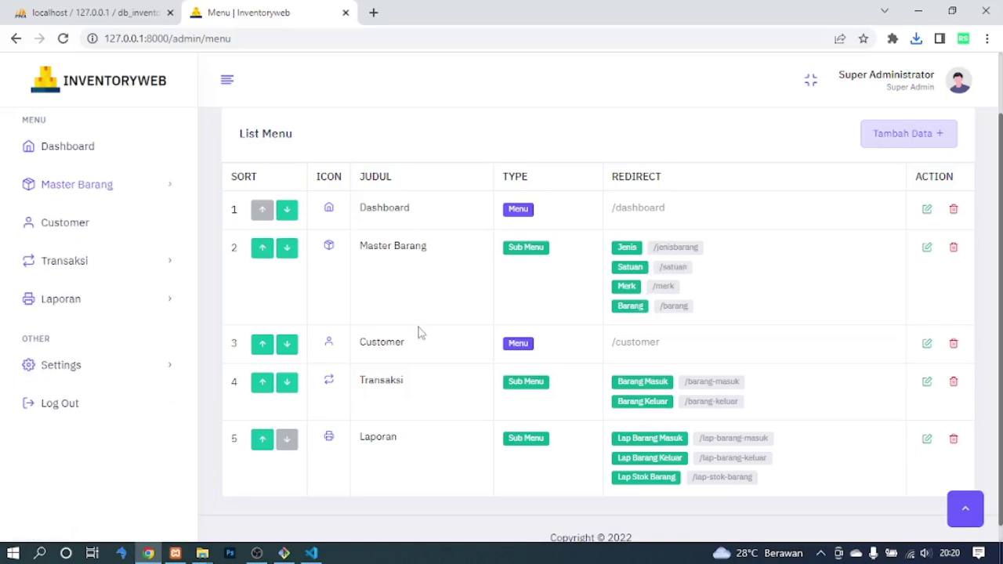
# Move Master Barang below Customer, then restore it to second place.
pyautogui.click(296, 250)
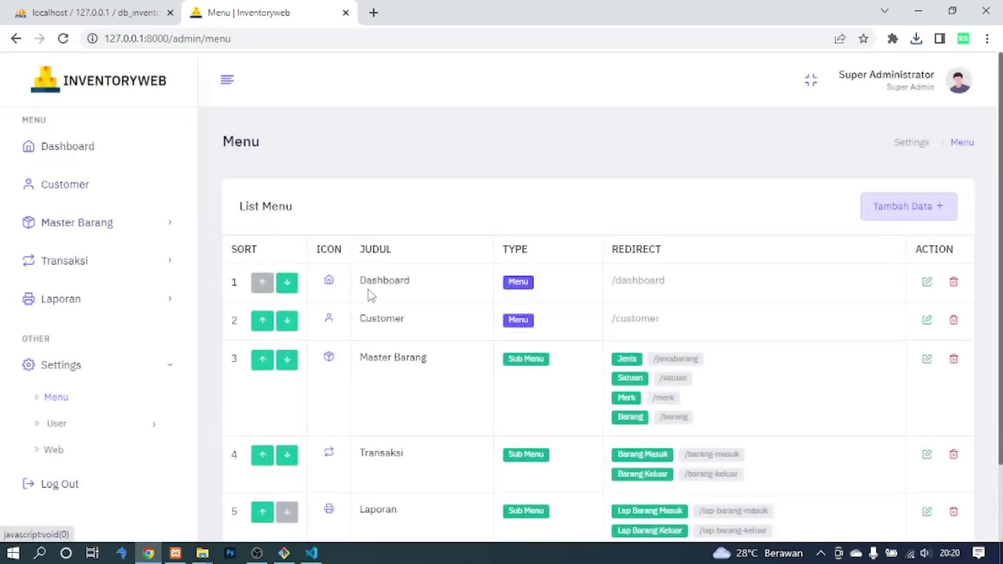
pyautogui.click(291, 323)
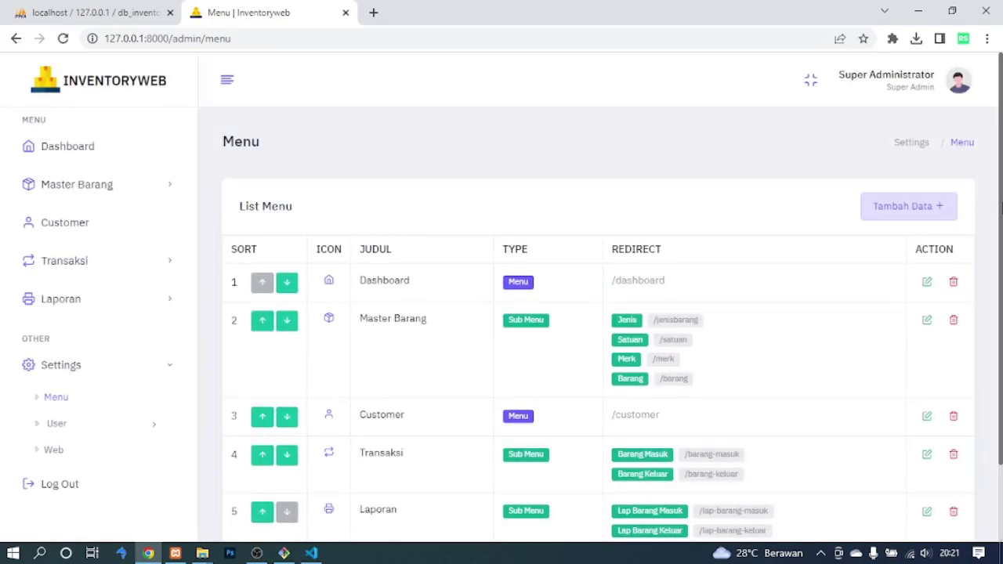
pyautogui.scroll(-1, 894, 203)
# Open the add-menu form and browse the Feather icons site for icon names.
pyautogui.click(892, 177)
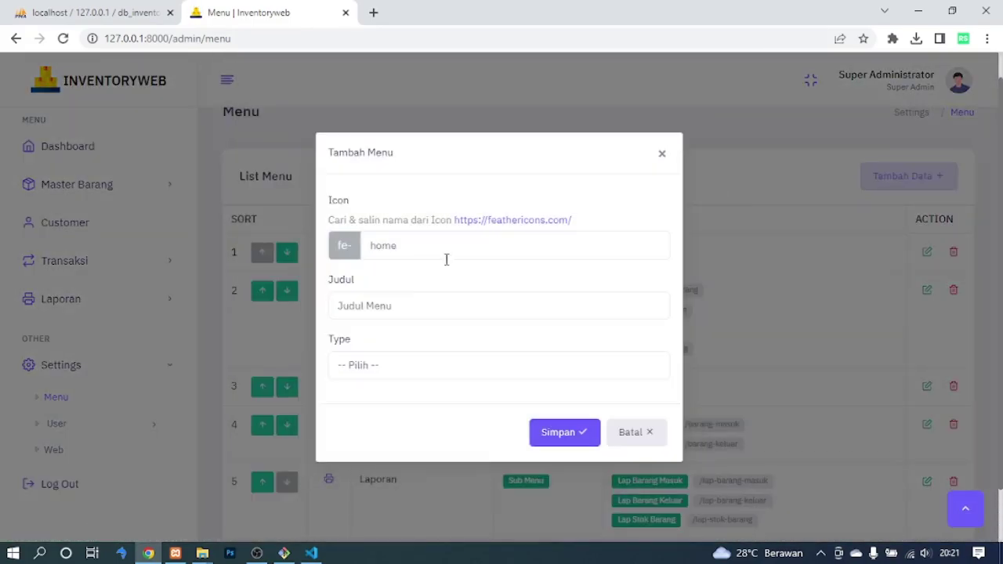
pyautogui.click(410, 250)
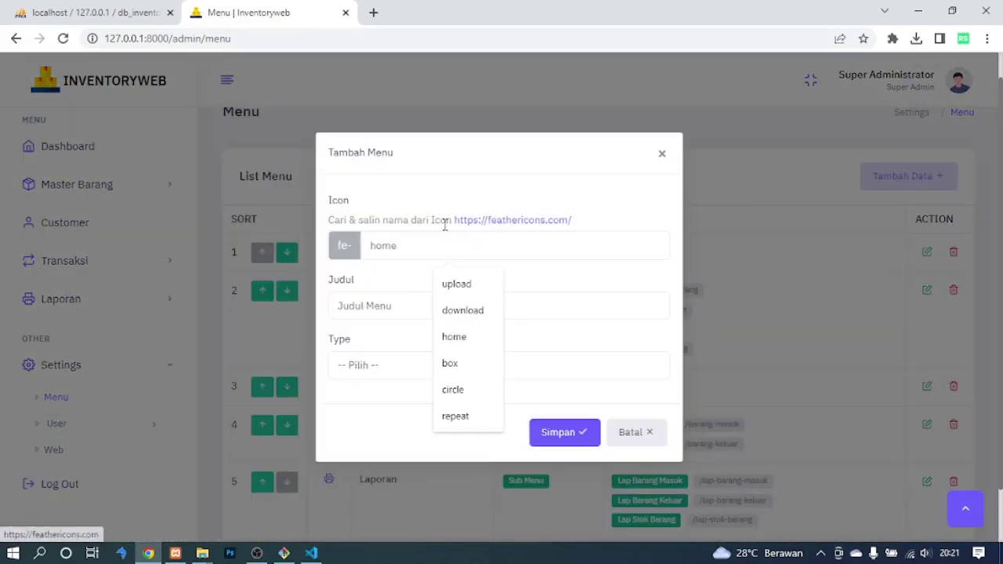
pyautogui.click(489, 221)
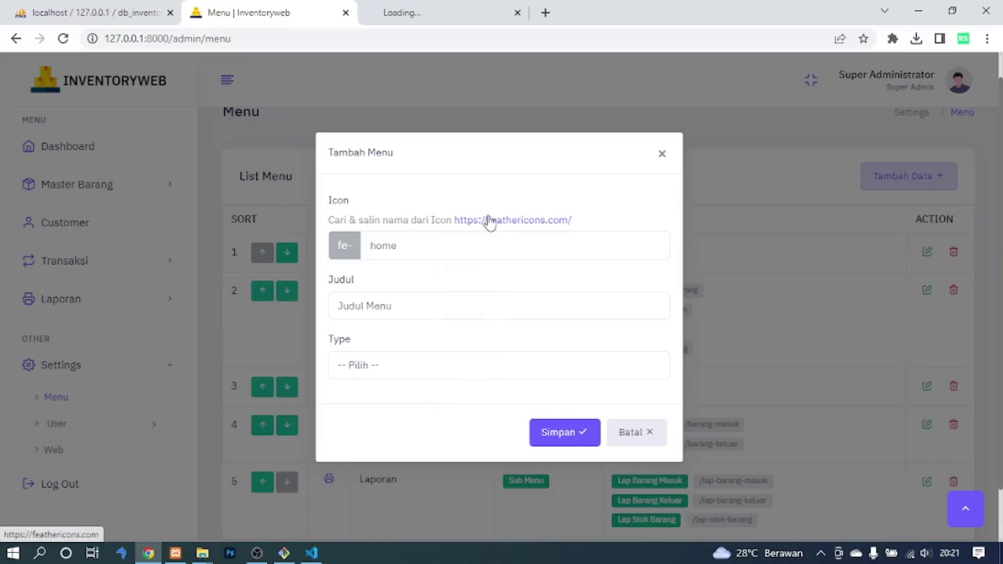
pyautogui.click(419, 10)
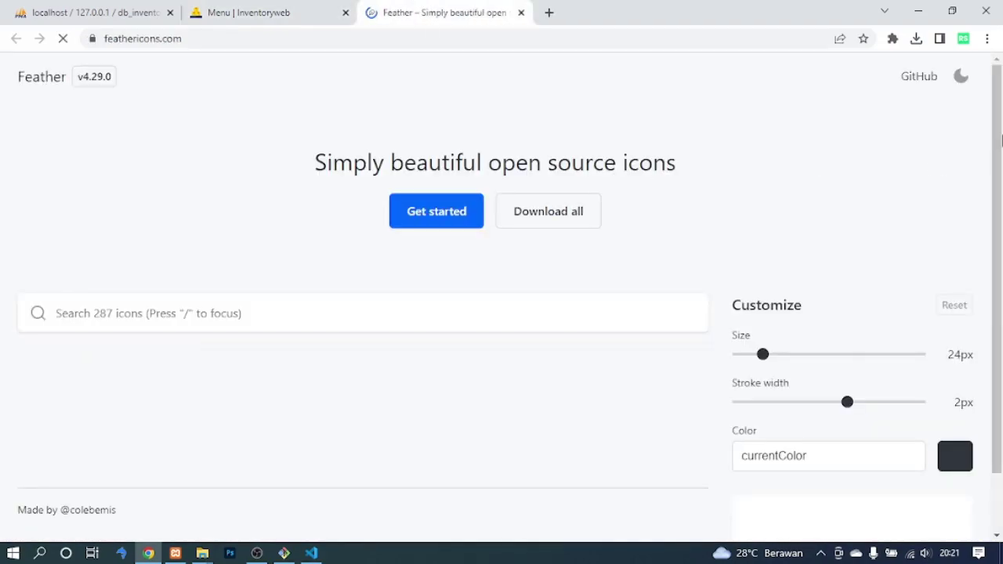
pyautogui.moveTo(999, 145); pyautogui.dragTo(999, 223)
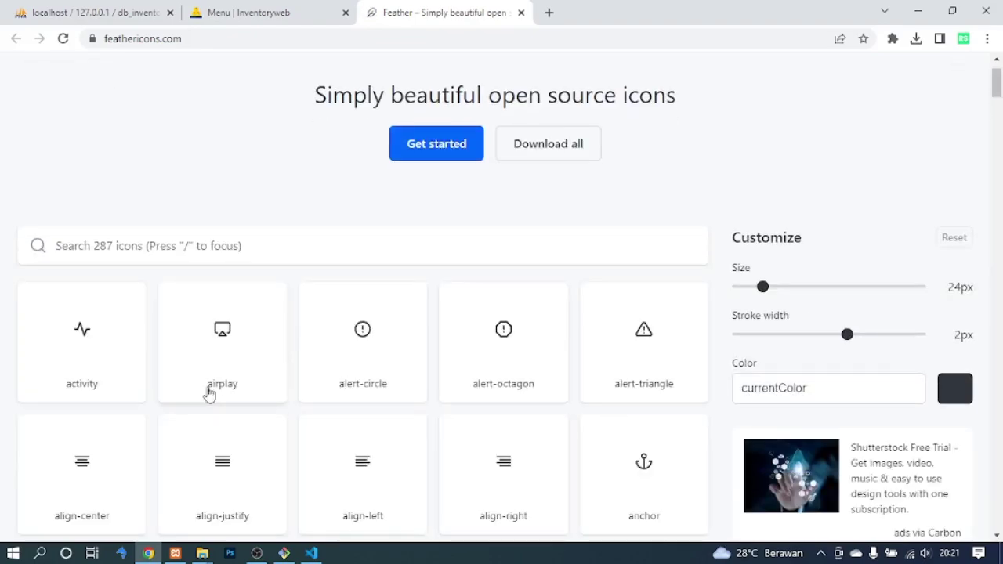
pyautogui.click(239, 14)
# Set the menu type to Sub Menu and add several sub-menu rows.
pyautogui.click(424, 367)
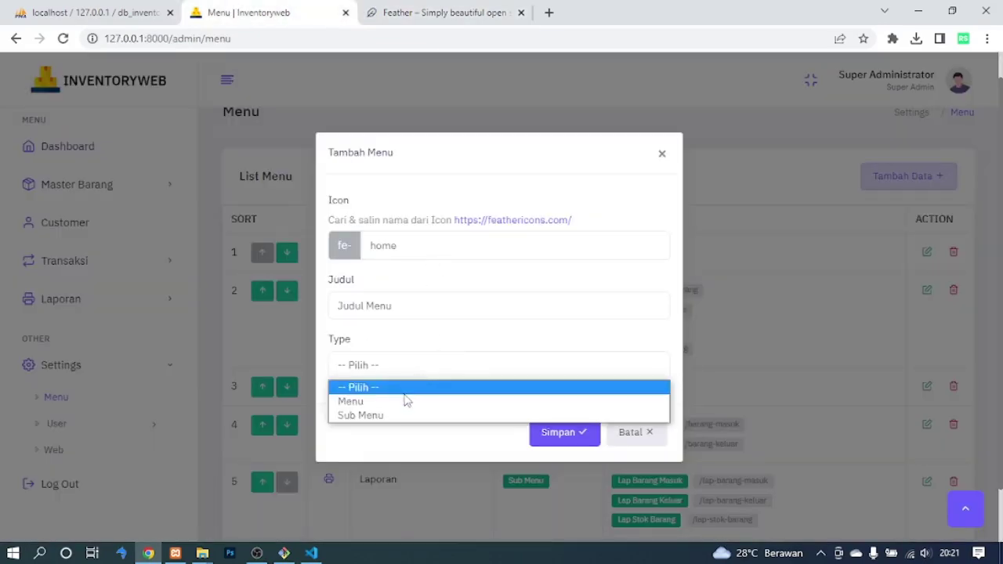
pyautogui.click(403, 400)
pyautogui.click(403, 396)
pyautogui.click(370, 341)
pyautogui.click(373, 385)
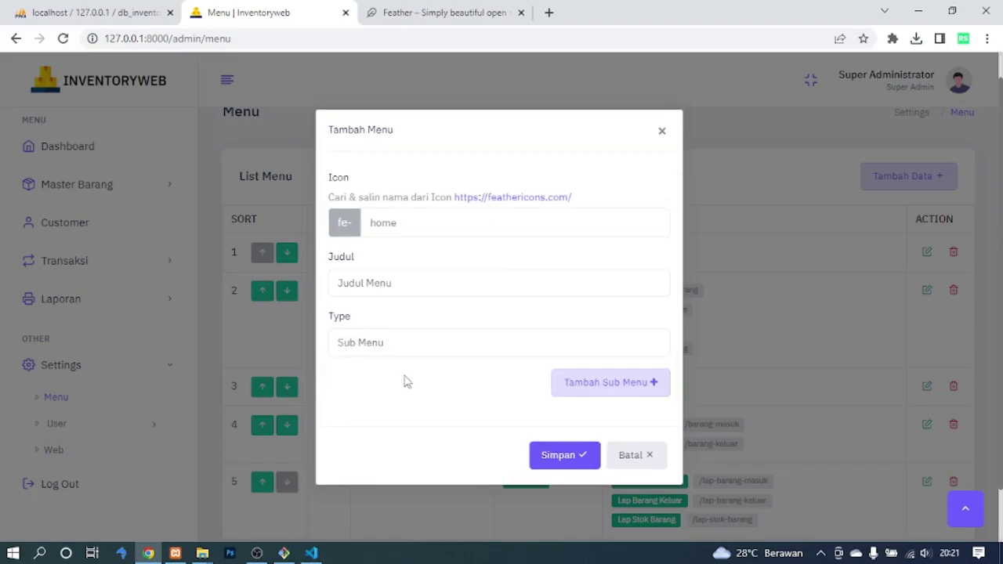
pyautogui.click(601, 384)
pyautogui.click(601, 362)
pyautogui.click(611, 345)
pyautogui.click(614, 345)
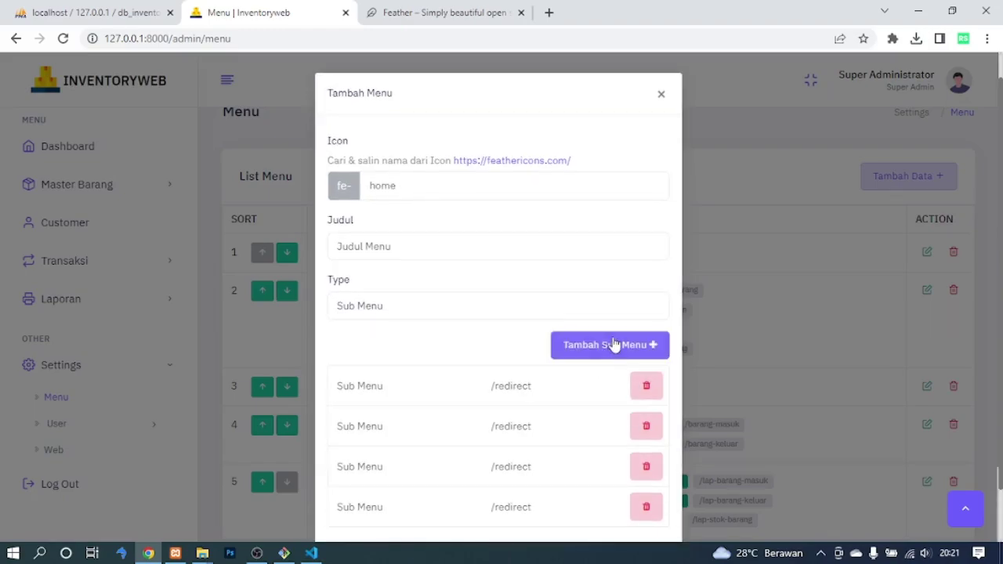
# Remove all sub-menu rows, discard the add-menu form, and expand User settings.
pyautogui.click(646, 507)
pyautogui.click(646, 466)
pyautogui.click(646, 427)
pyautogui.click(646, 401)
pyautogui.click(637, 456)
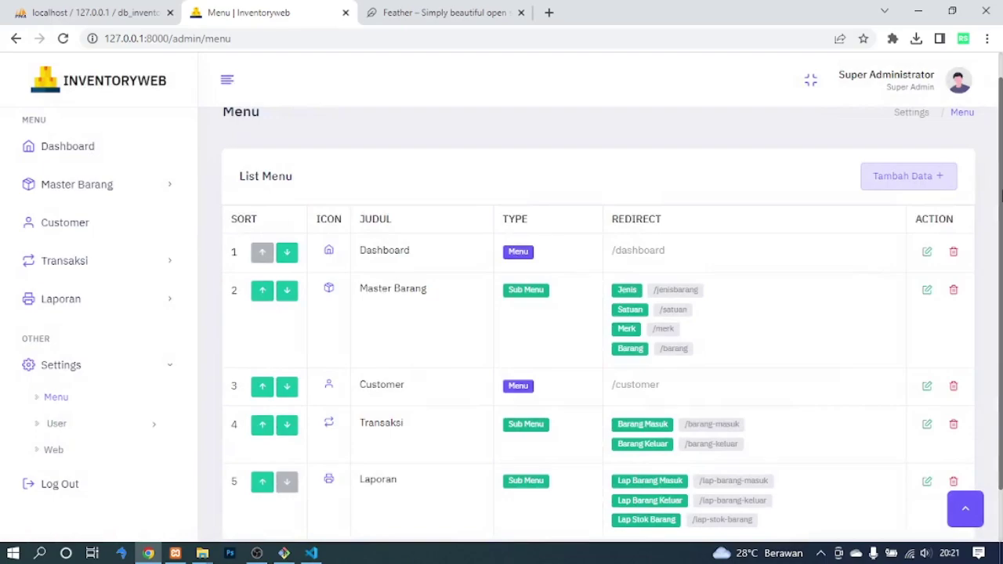
pyautogui.click(89, 433)
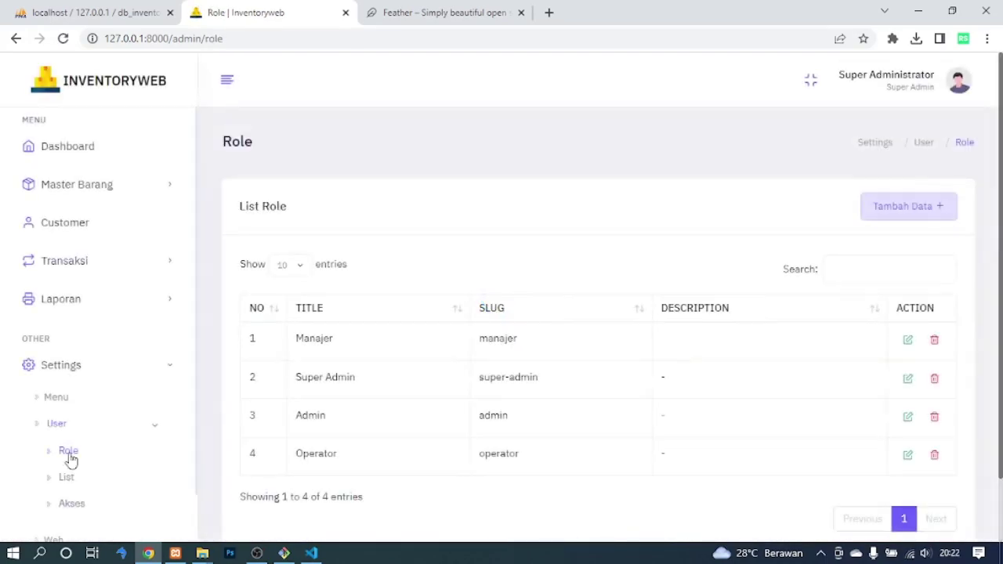
# Review the four roles and open then close the Tambah Role form.
pyautogui.scroll(-2, 1001, 247)
pyautogui.scroll(2, 1001, 247)
pyautogui.scroll(-2, 1001, 247)
pyautogui.scroll(1, 1001, 247)
pyautogui.moveTo(499, 309); pyautogui.dragTo(546, 301)
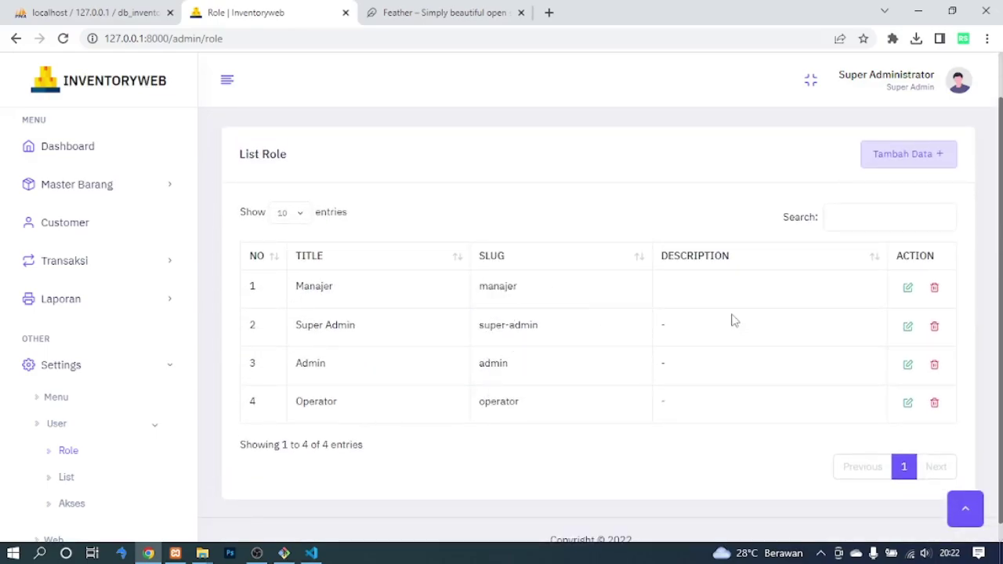
pyautogui.click(897, 154)
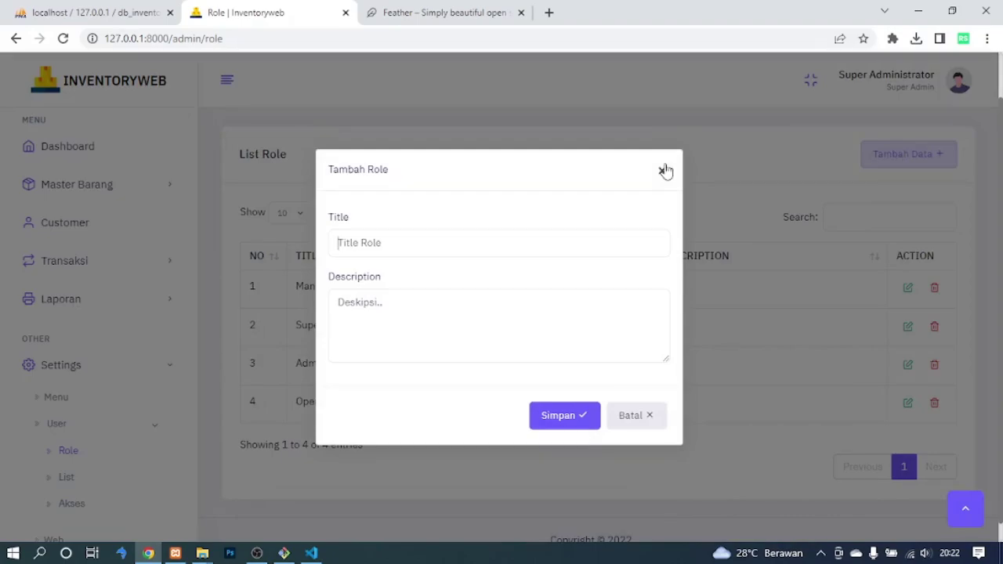
pyautogui.click(664, 171)
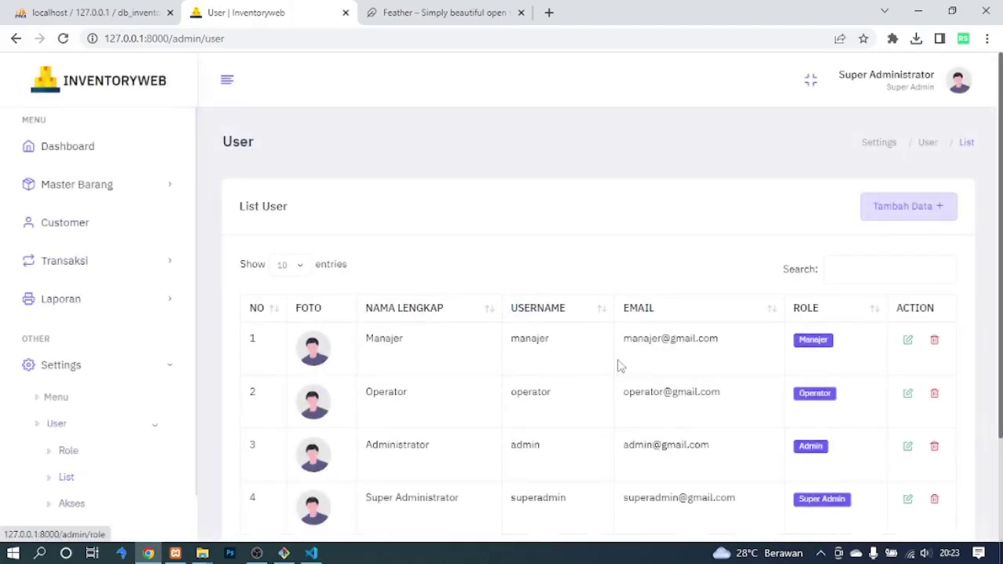
# Review the four user accounts, then open Tambah User and view its Role choices.
pyautogui.scroll(-2, 619, 365)
pyautogui.tripleClick(373, 400)
pyautogui.doubleClick(385, 359)
pyautogui.doubleClick(374, 296)
pyautogui.moveTo(392, 233); pyautogui.dragTo(873, 231)
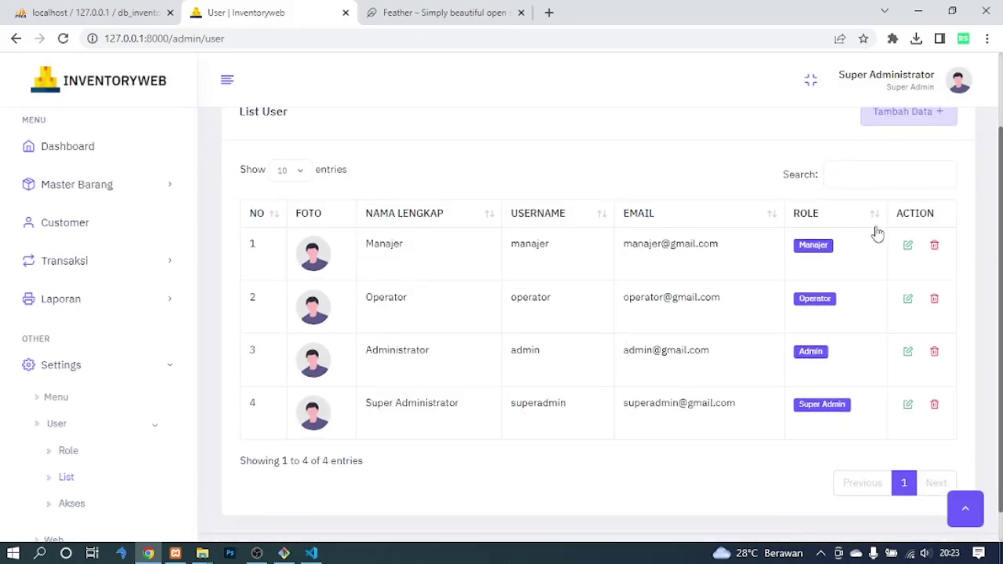
pyautogui.scroll(-1, 839, 223)
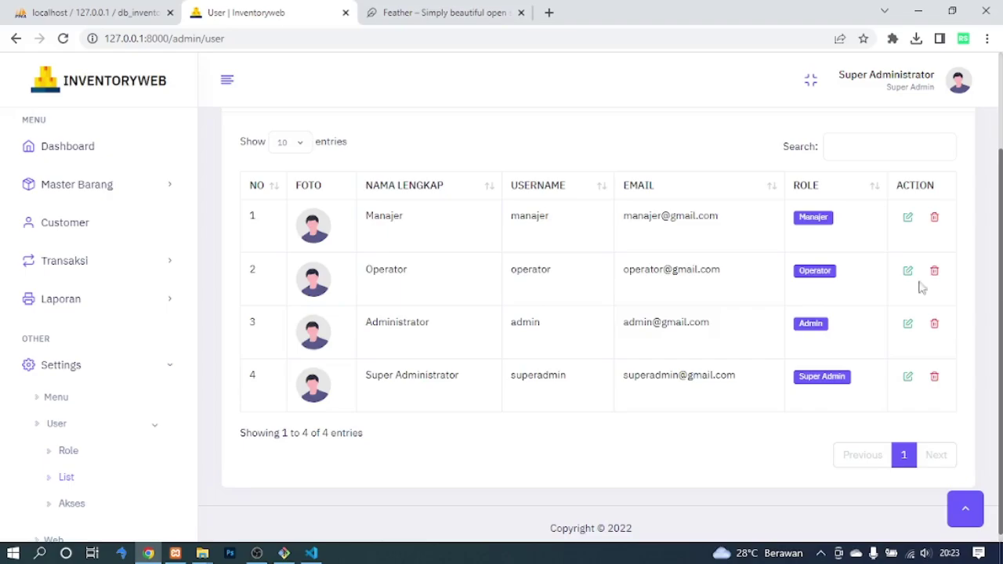
pyautogui.scroll(1, 807, 329)
pyautogui.click(904, 178)
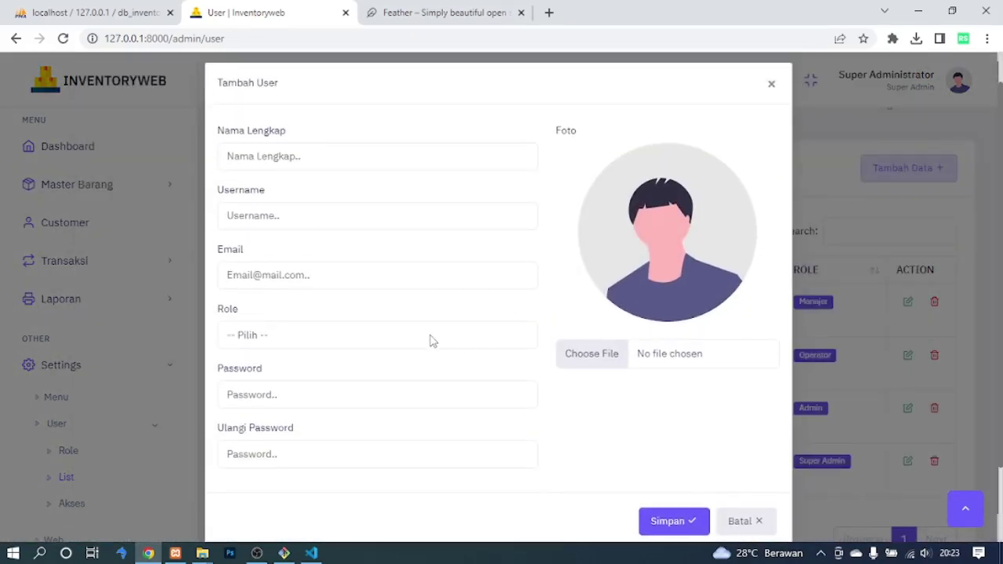
pyautogui.click(430, 341)
pyautogui.click(767, 530)
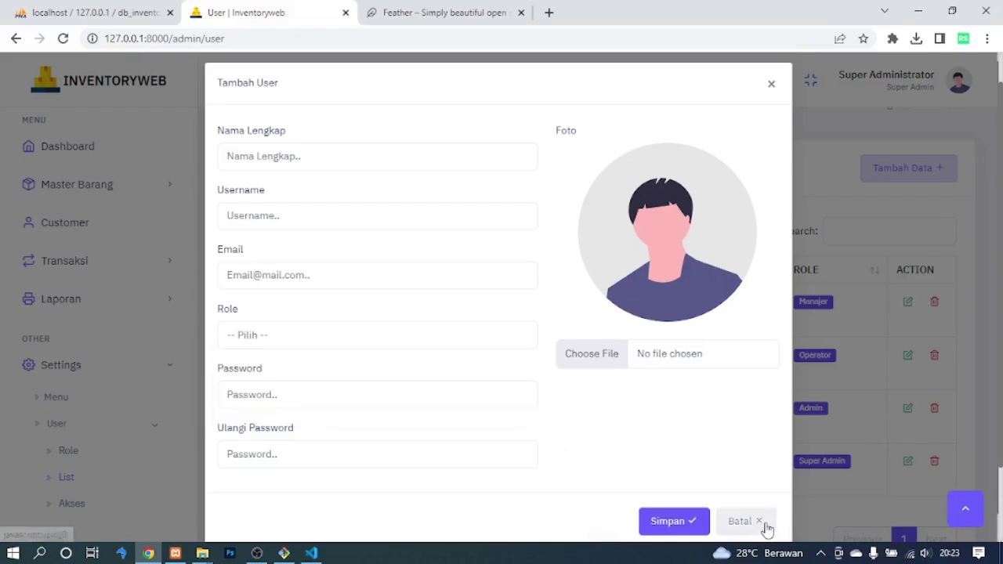
# Close the add-user form and load the Super Admin role's access permissions.
pyautogui.click(90, 509)
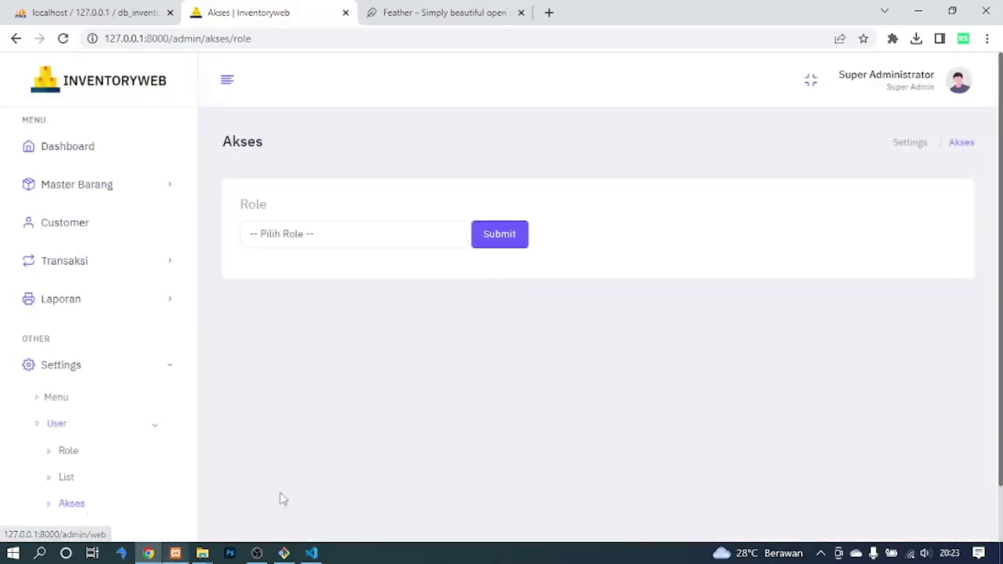
pyautogui.click(326, 240)
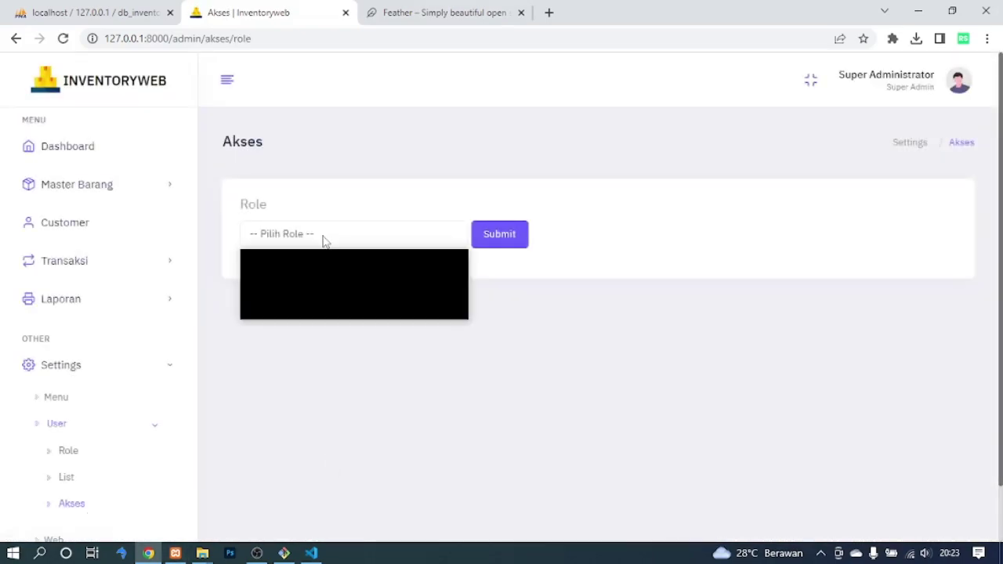
pyautogui.click(305, 284)
pyautogui.click(499, 237)
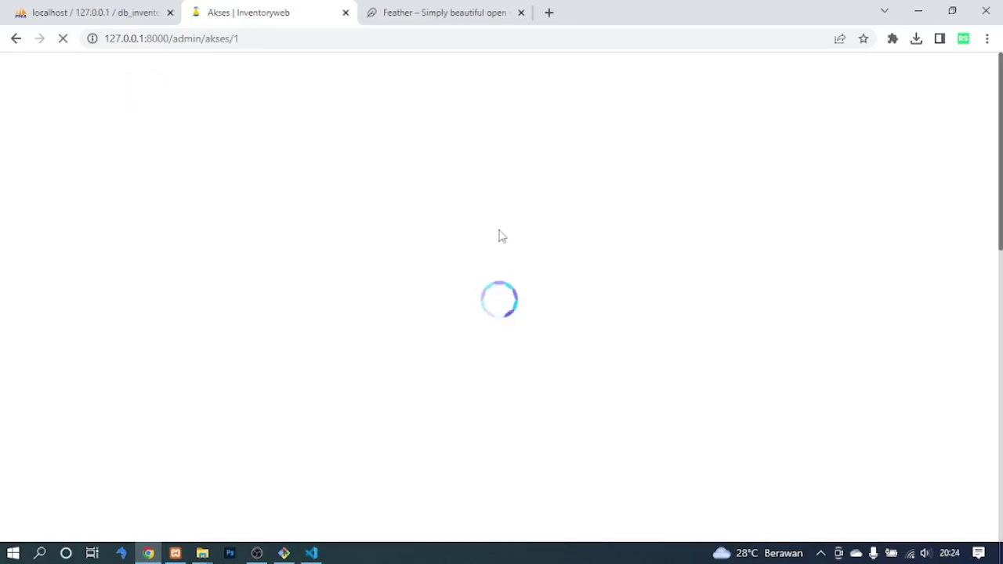
# Turn Super Admin's Customer menu access off, then back on.
pyautogui.moveTo(1001, 160); pyautogui.dragTo(1001, 235)
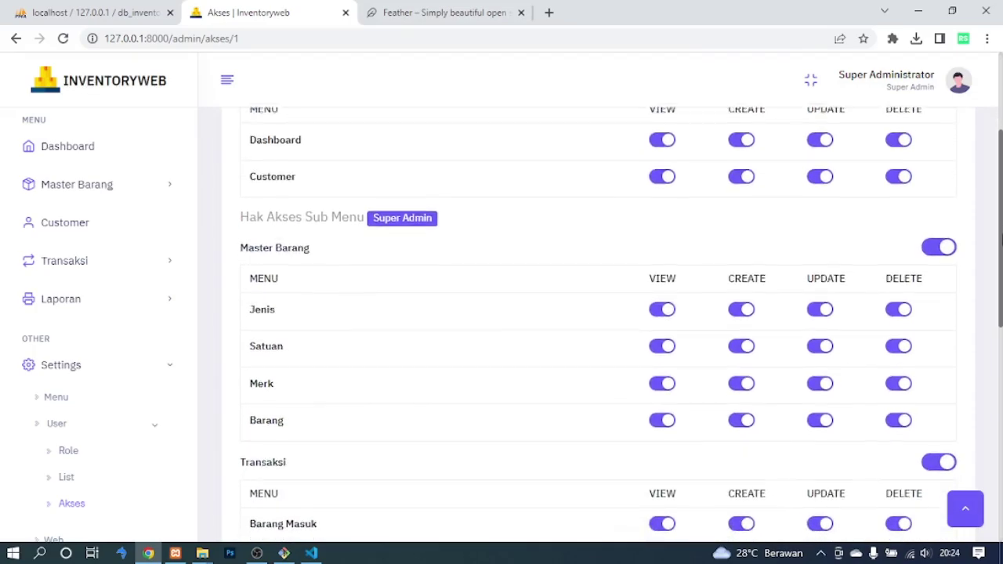
pyautogui.scroll(1, 661, 214)
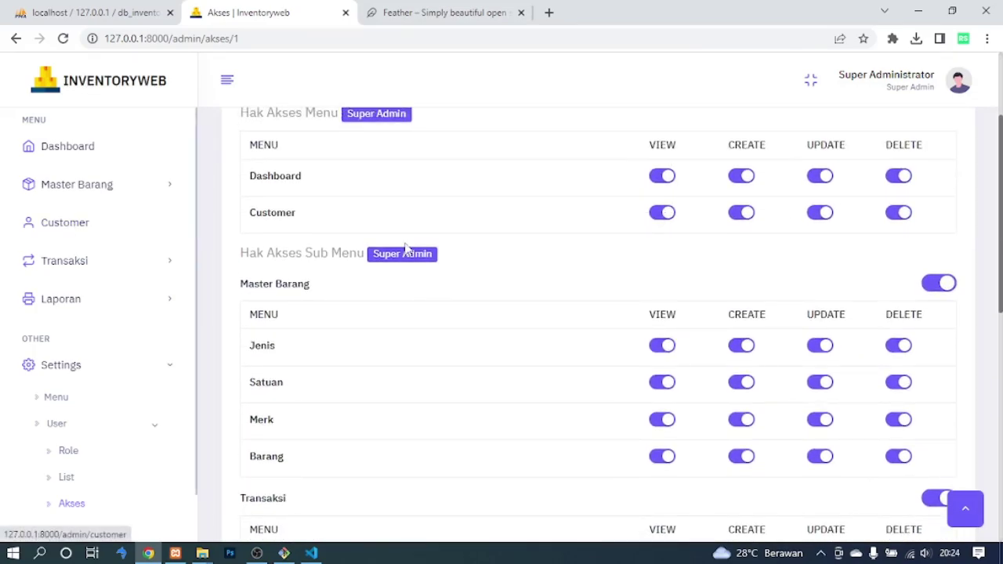
pyautogui.click(661, 213)
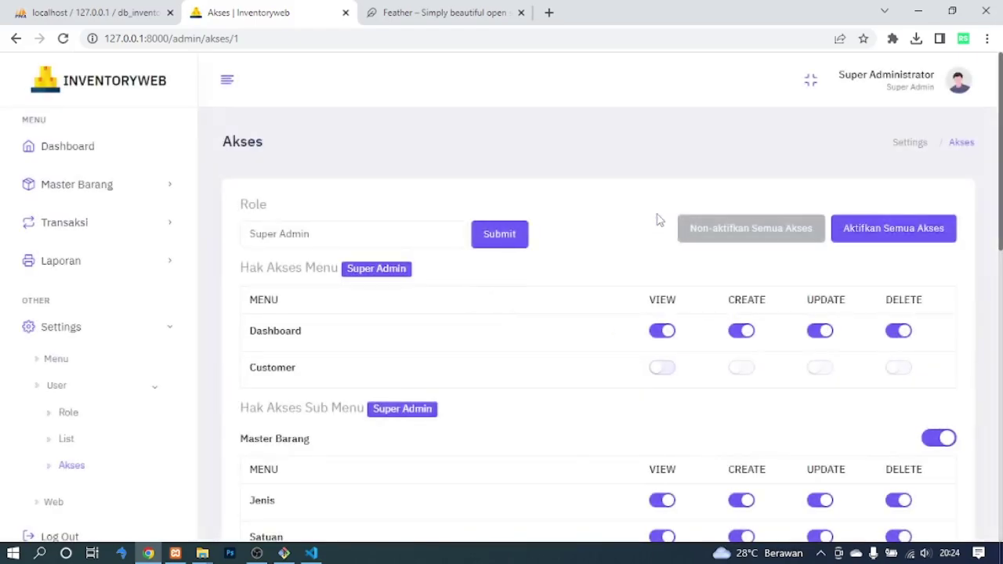
pyautogui.click(662, 368)
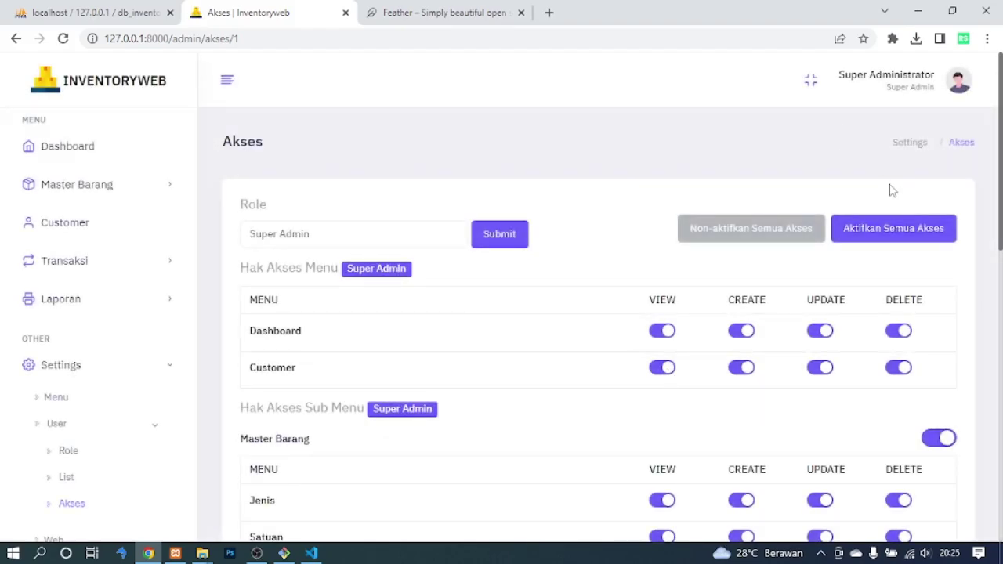
# Go to Settings > Web in the sidebar to show the Pengaturan Website page.
pyautogui.scroll(-8, 890, 191)
pyautogui.scroll(-3, 578, 314)
pyautogui.scroll(15, 578, 157)
pyautogui.moveTo(197, 201)
pyautogui.mouseDown()
pyautogui.moveTo(197, 228)
pyautogui.moveTo(197, 195)
pyautogui.mouseUp()
pyautogui.click(198, 266)
pyautogui.scroll(-1, 97, 497)
pyautogui.click(79, 493)
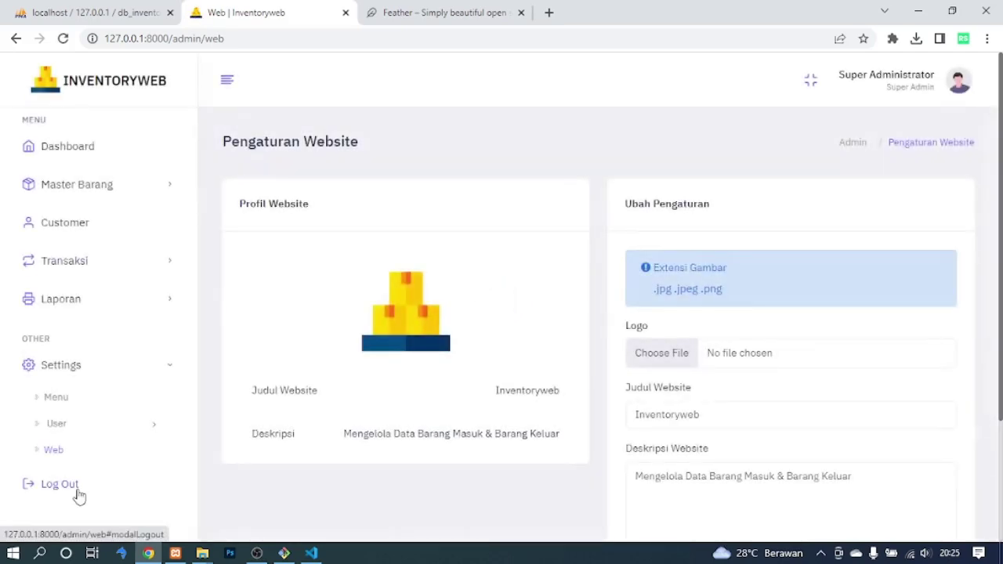
# Change the Judul Website title to 'Inventoryweb 2' and save it with Simpan Perubahan.
pyautogui.moveTo(351, 434); pyautogui.dragTo(674, 205)
pyautogui.click(697, 164)
pyautogui.scroll(-1, 697, 164)
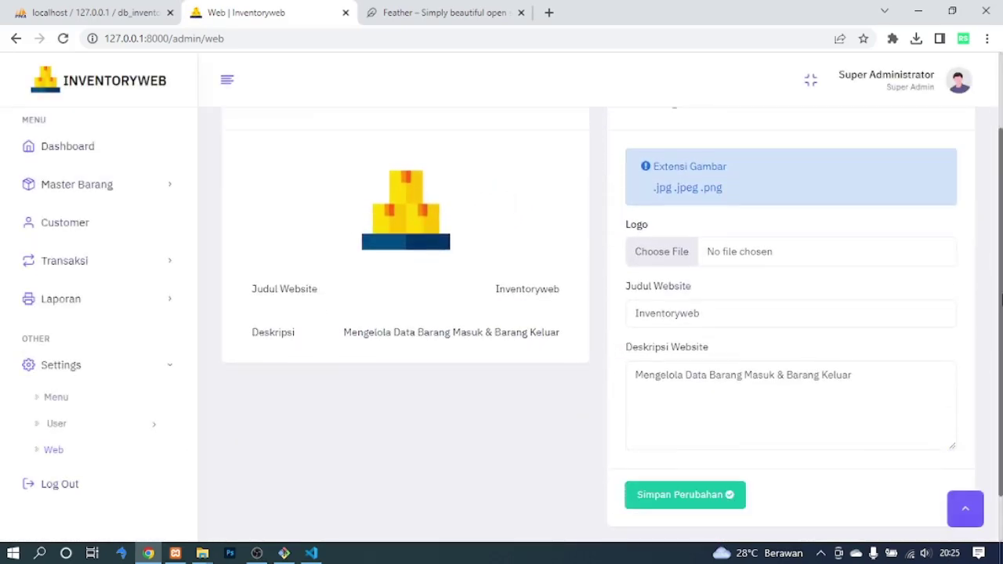
pyautogui.doubleClick(681, 313)
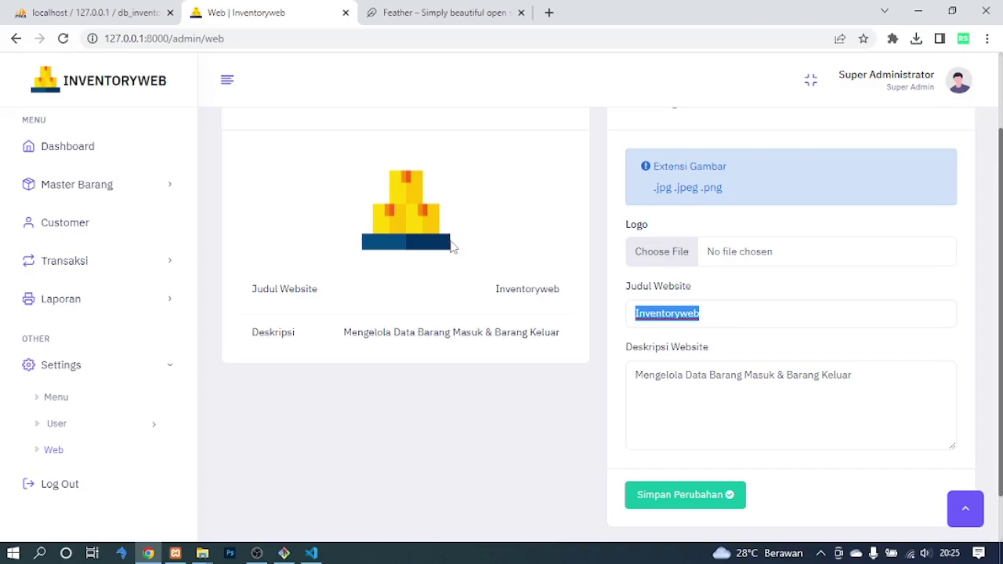
pyautogui.click(813, 297)
pyautogui.click(867, 427)
pyautogui.moveTo(999, 282)
pyautogui.mouseDown()
pyautogui.moveTo(1000, 184)
pyautogui.moveTo(1000, 275)
pyautogui.mouseUp()
pyautogui.click(732, 307)
pyautogui.write('2')
pyautogui.click(681, 481)
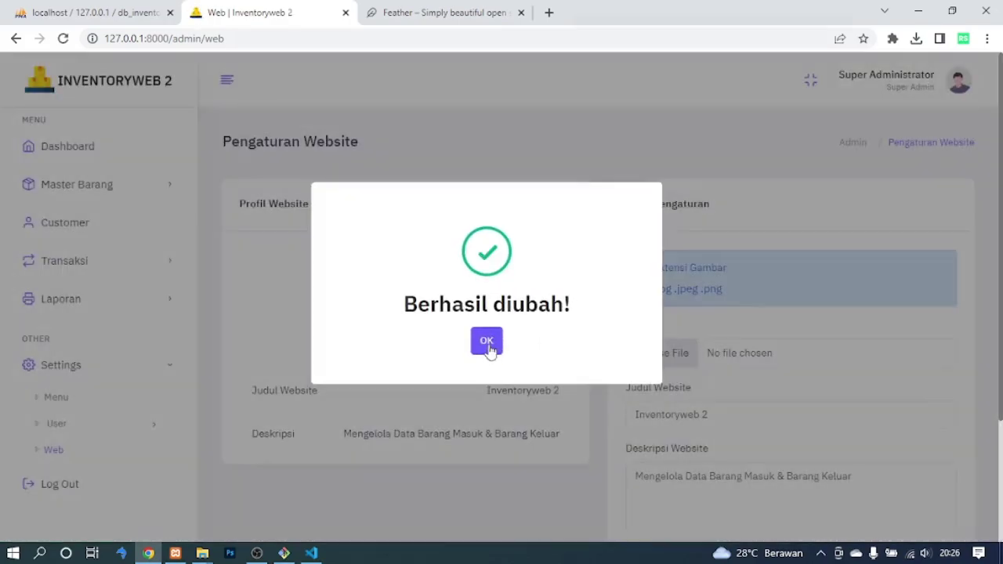
pyautogui.click(489, 345)
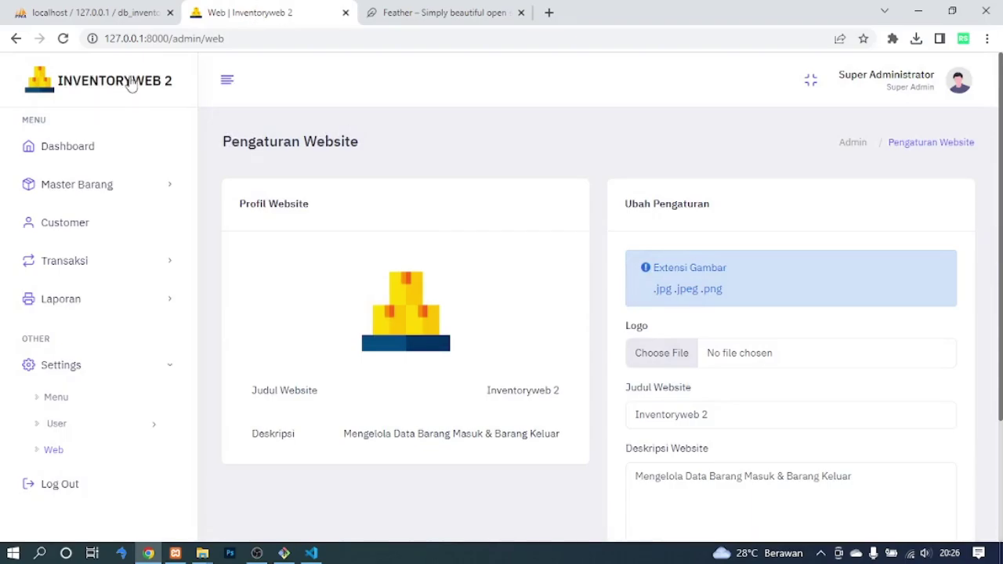
# Restore the website title to 'Inventoryweb' and save the change.
pyautogui.click(761, 415)
pyautogui.press('BackSpace')
pyautogui.press('BackSpace')
pyautogui.scroll(-2, 1001, 477)
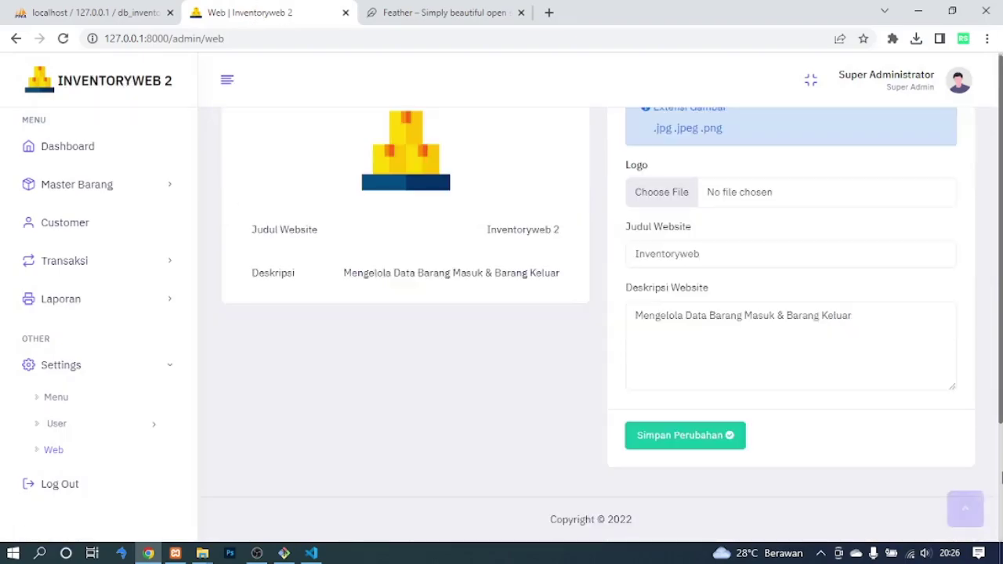
pyautogui.click(662, 440)
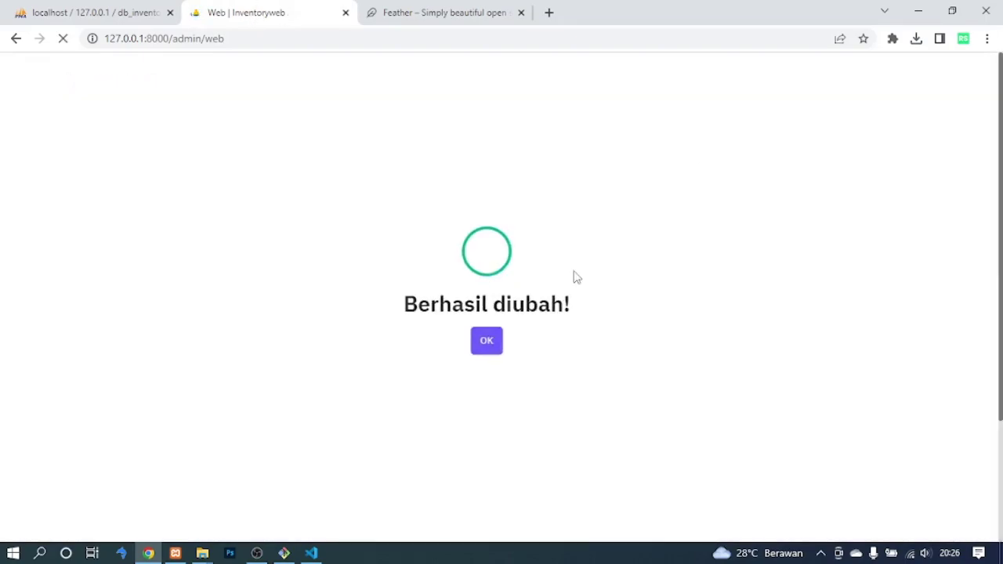
pyautogui.click(487, 346)
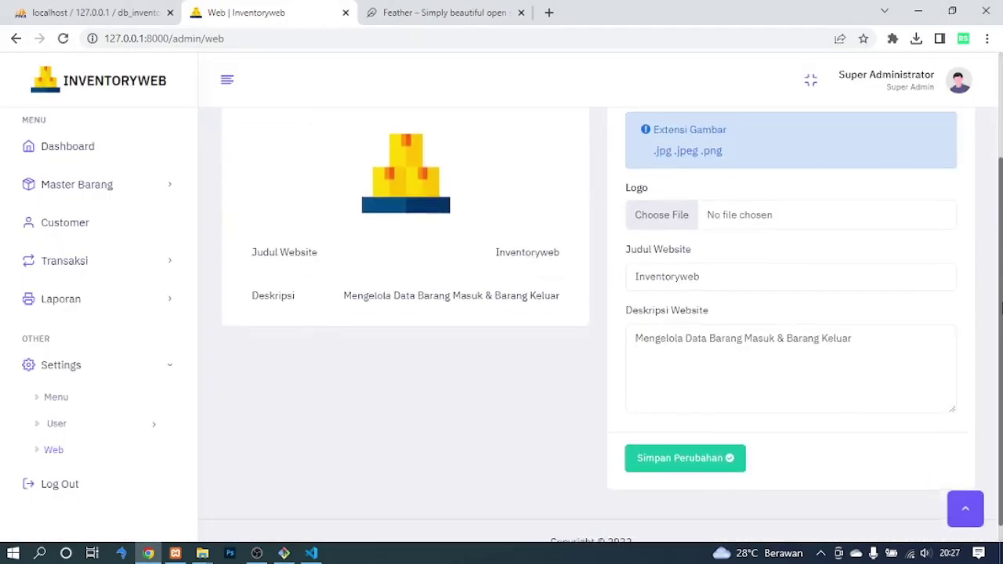
pyautogui.click(896, 95)
# Open the signed-in user's Profile page and scroll through its details.
pyautogui.click(899, 126)
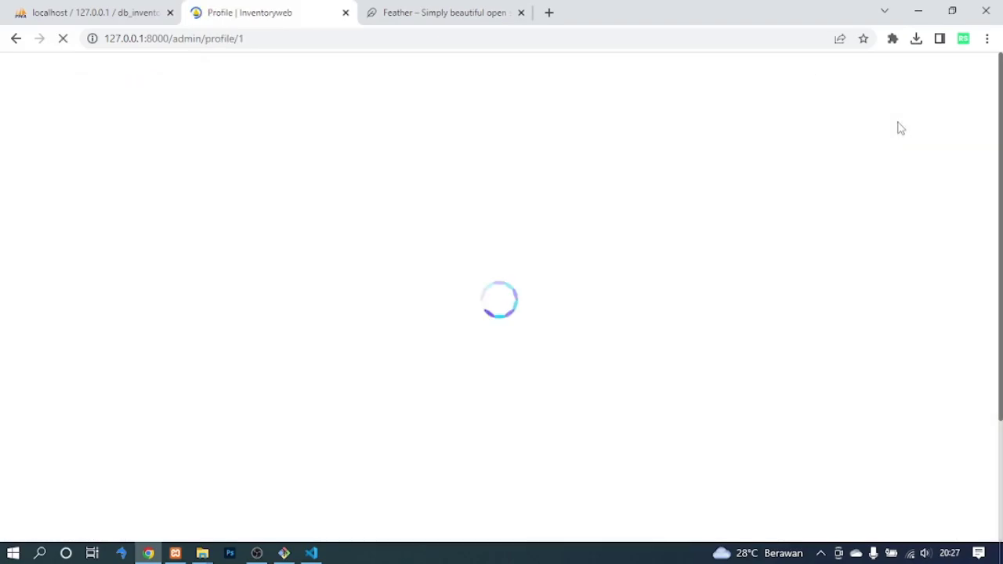
pyautogui.scroll(-2, 978, 340)
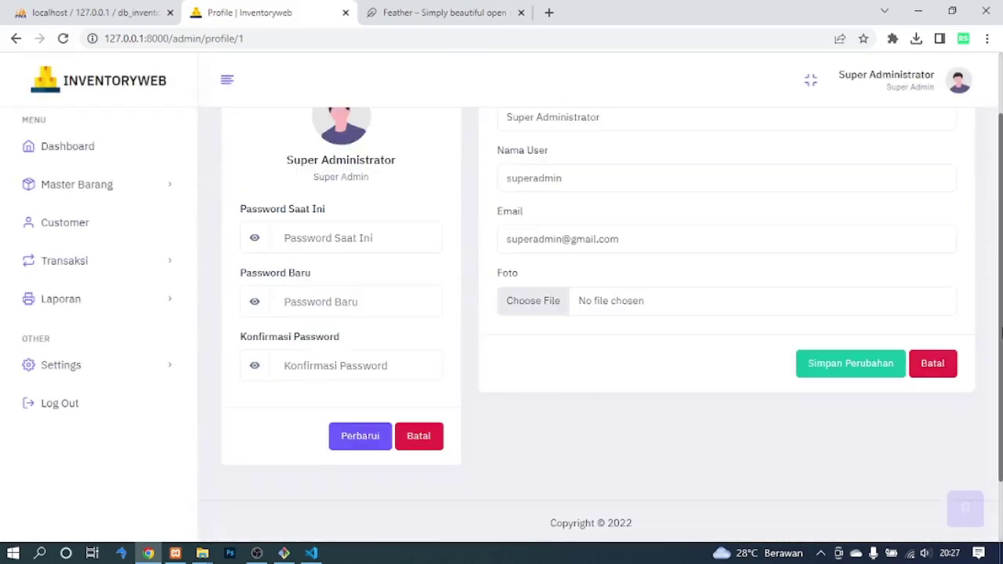
pyautogui.scroll(3, 978, 340)
pyautogui.scroll(-2, 978, 340)
pyautogui.scroll(1, 978, 340)
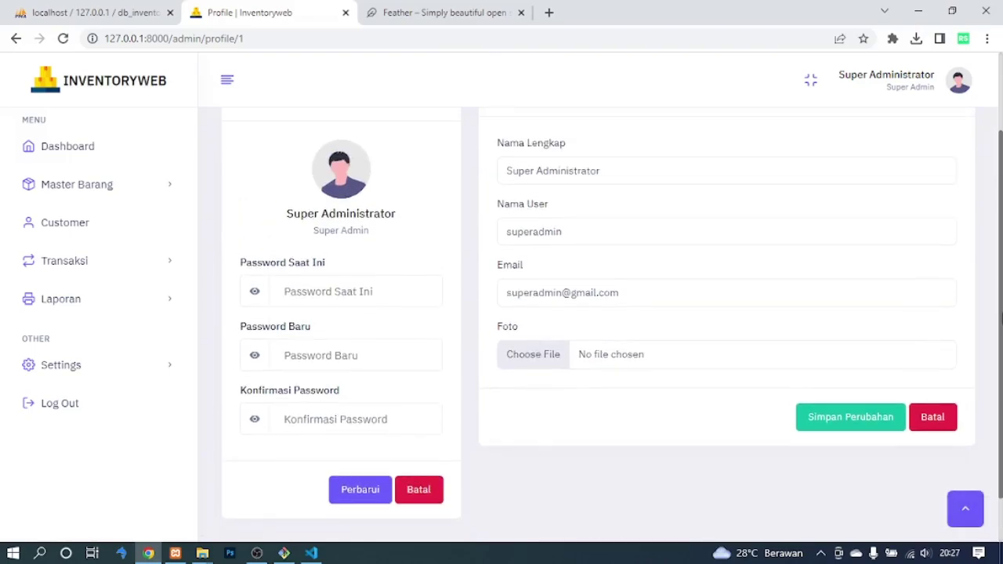
pyautogui.scroll(1, 1000, 225)
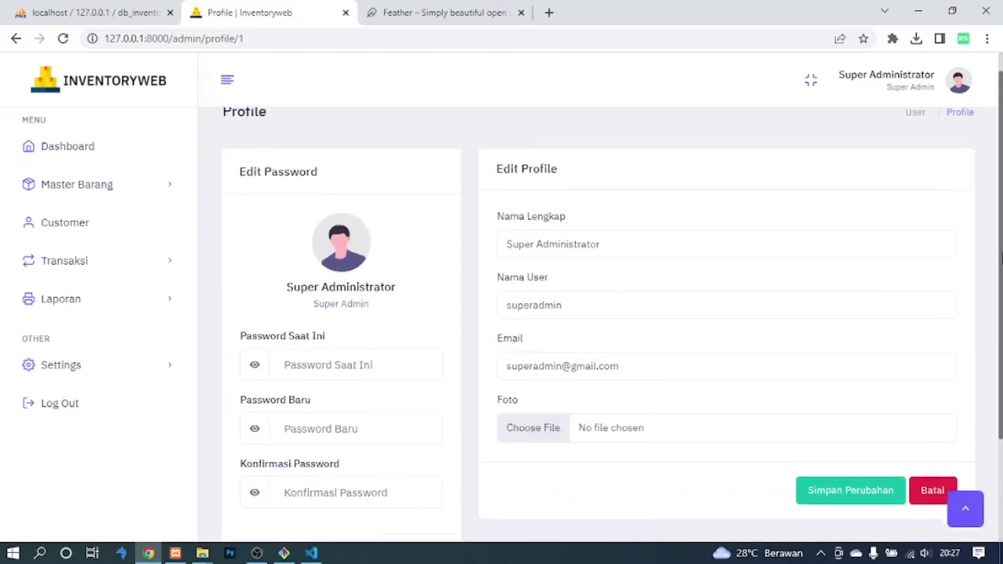
pyautogui.scroll(-2, 1000, 225)
pyautogui.scroll(2, 1000, 225)
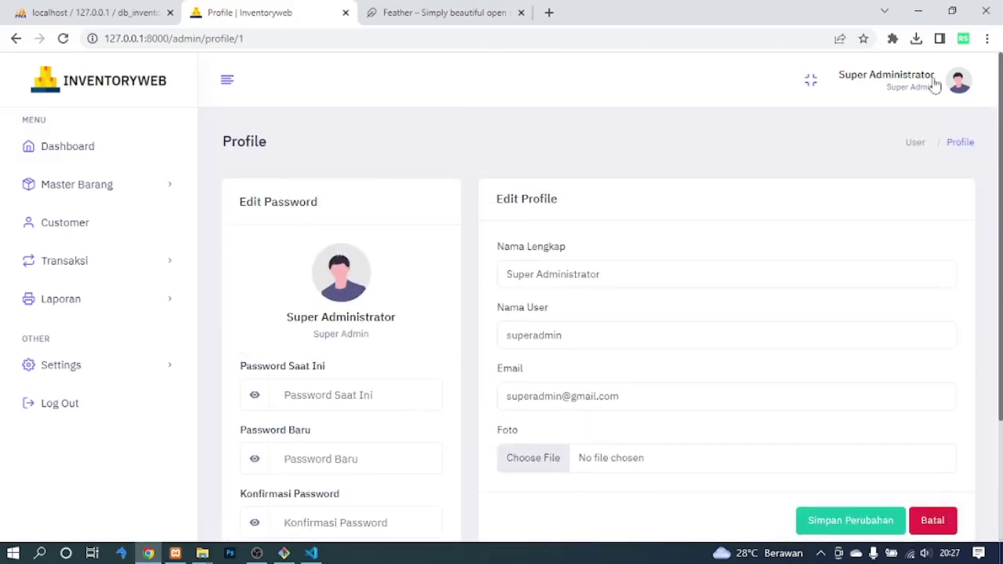
# On the Tampilan/Tema page, select Dark Mode and apply it with Atur Tampilan.
pyautogui.click(920, 156)
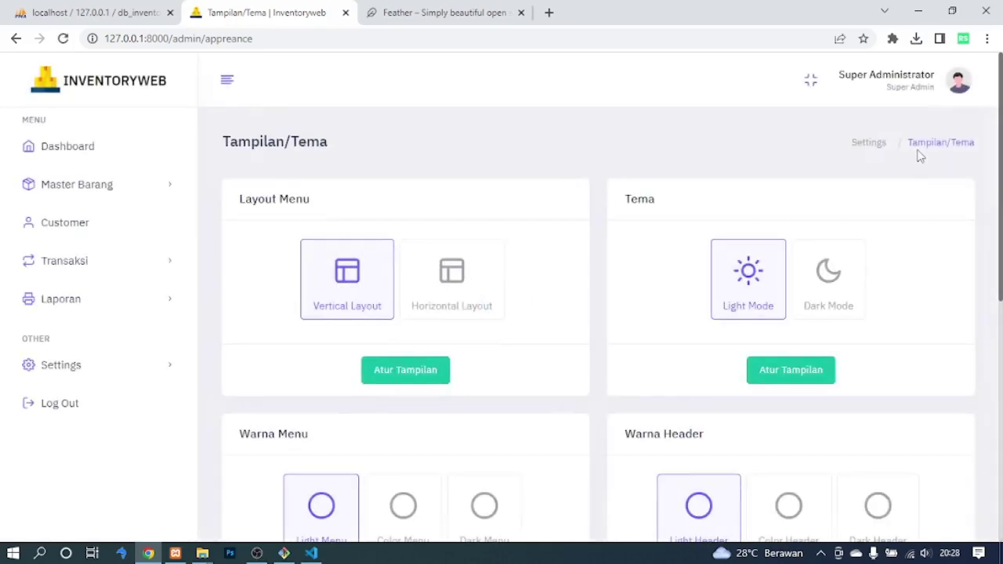
pyautogui.scroll(-4, 1001, 171)
pyautogui.scroll(4, 977, 307)
pyautogui.click(812, 317)
pyautogui.click(789, 382)
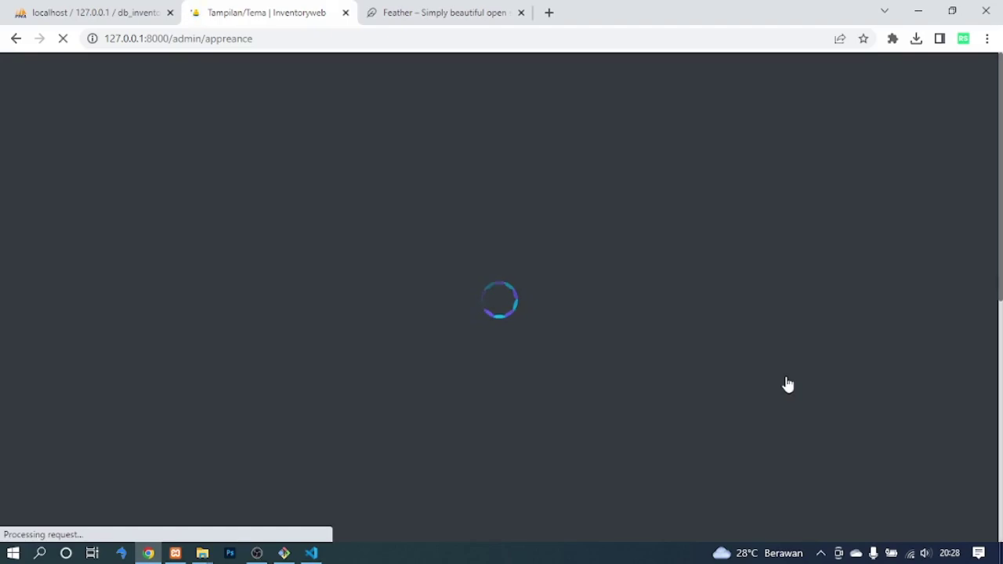
# Apply the Horizontal Layout for the menu with Atur Tampilan.
pyautogui.scroll(-2, 1000, 325)
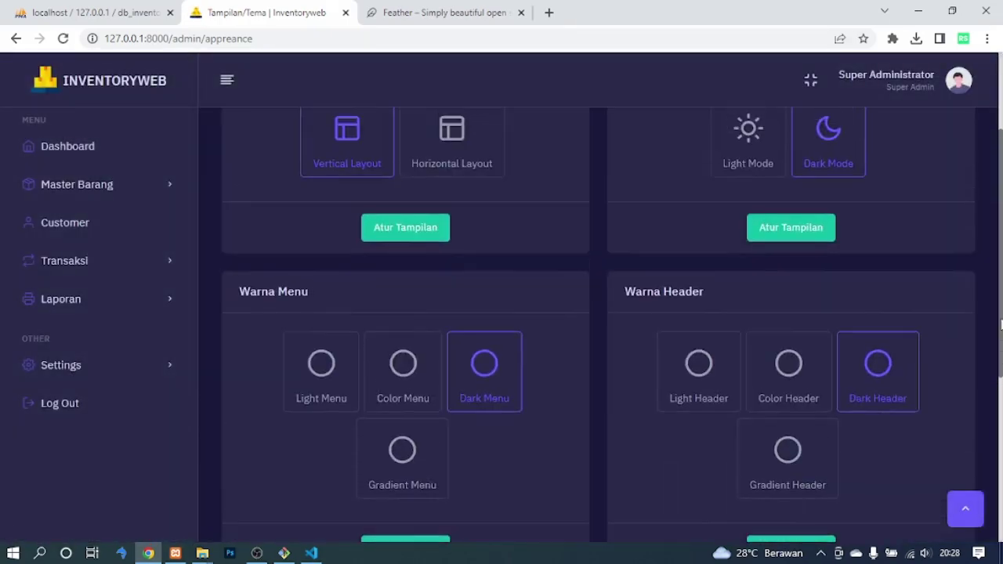
pyautogui.scroll(2, 1001, 325)
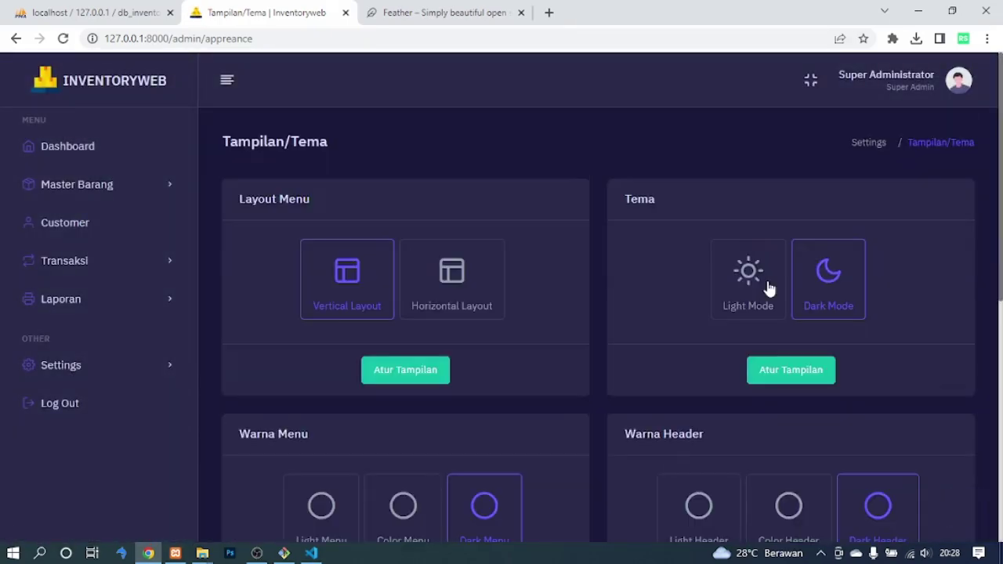
pyautogui.click(488, 291)
pyautogui.click(408, 372)
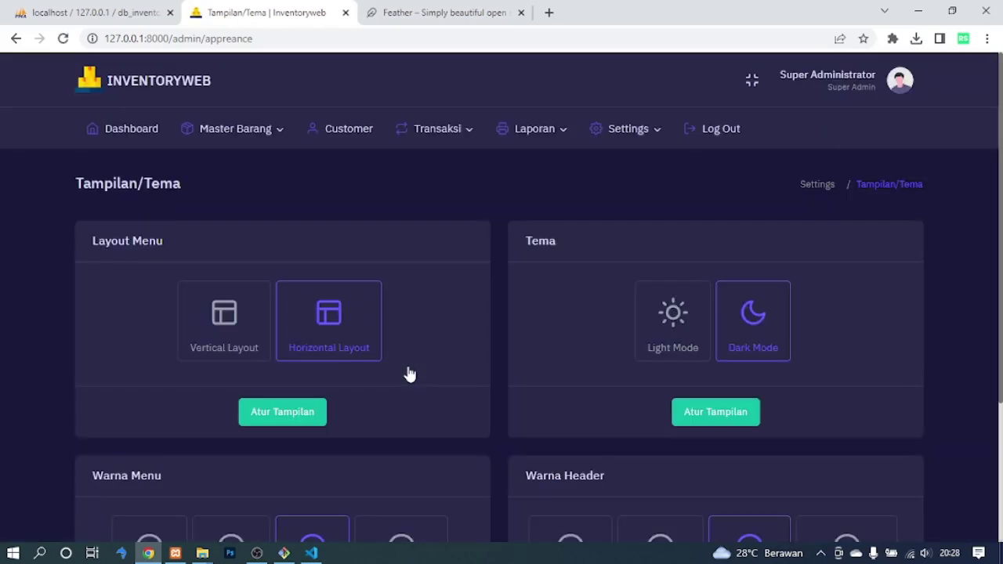
# Switch the theme back to Light Mode and apply it.
pyautogui.scroll(-2, 1001, 171)
pyautogui.scroll(2, 1001, 171)
pyautogui.scroll(-1, 757, 180)
pyautogui.scroll(1, 760, 235)
pyautogui.click(666, 342)
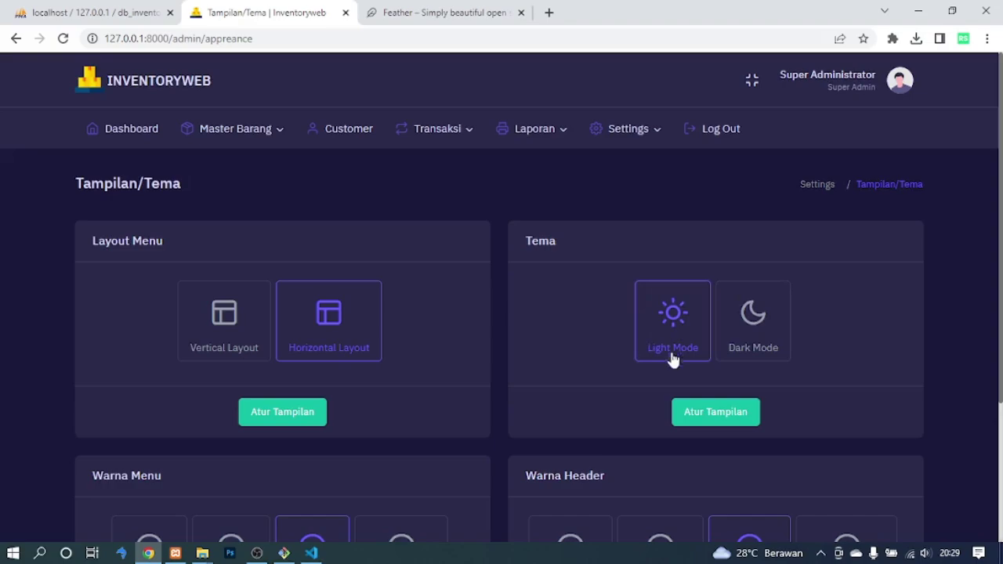
pyautogui.click(699, 417)
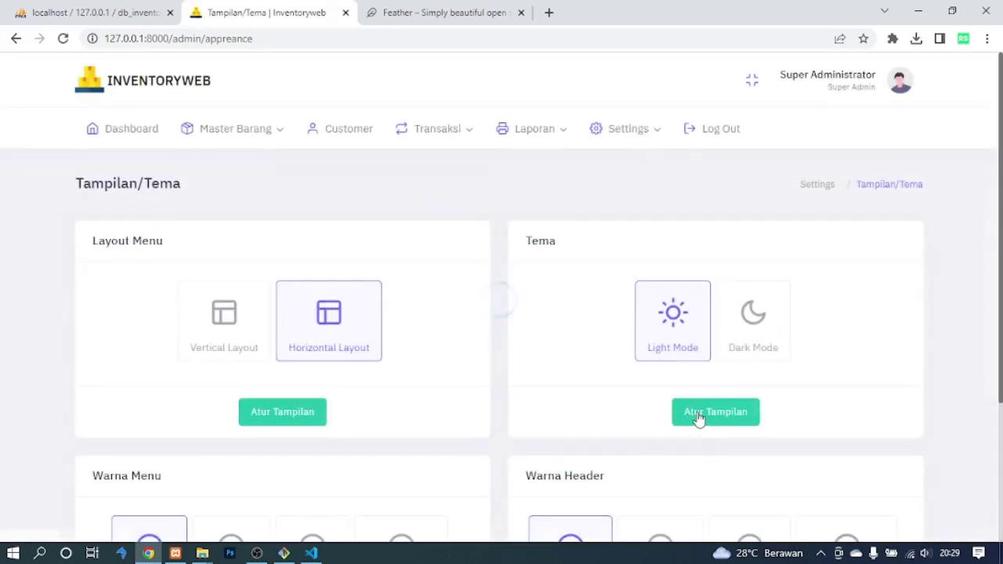
# Log out from the avatar dropdown and confirm with Iya.
pyautogui.scroll(-1, 699, 420)
pyautogui.scroll(-2, 501, 313)
pyautogui.scroll(3, 502, 313)
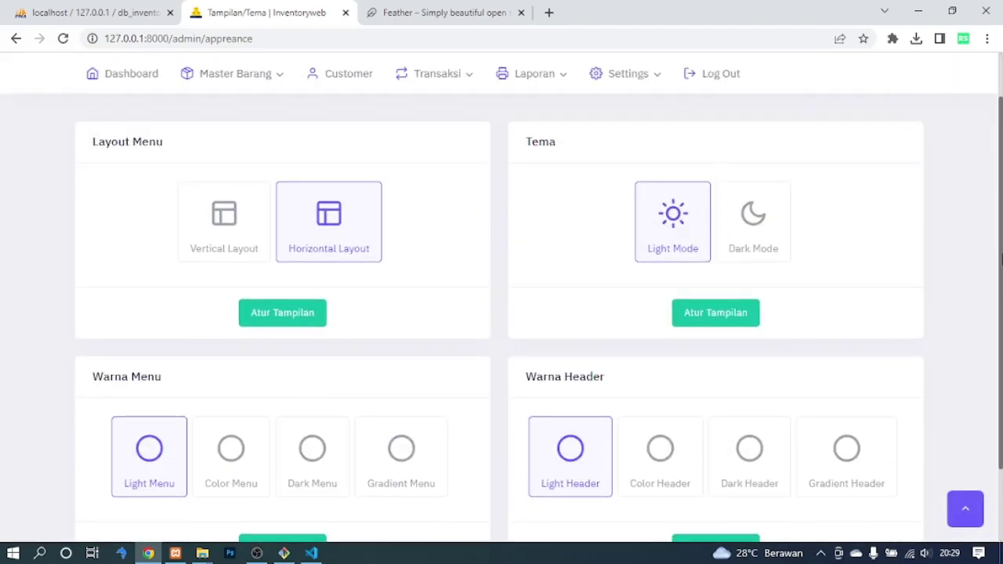
pyautogui.click(900, 81)
pyautogui.click(829, 203)
pyautogui.click(480, 368)
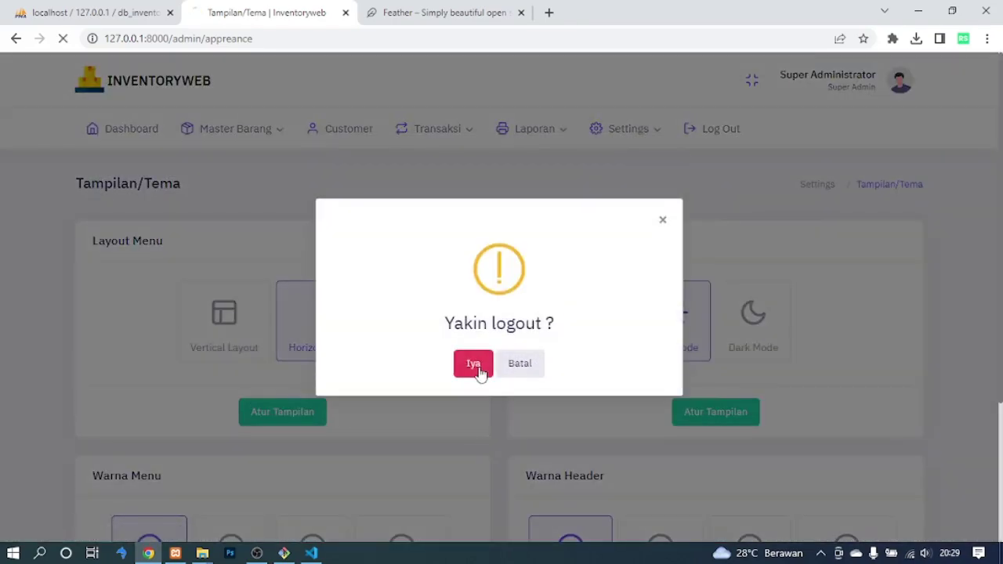